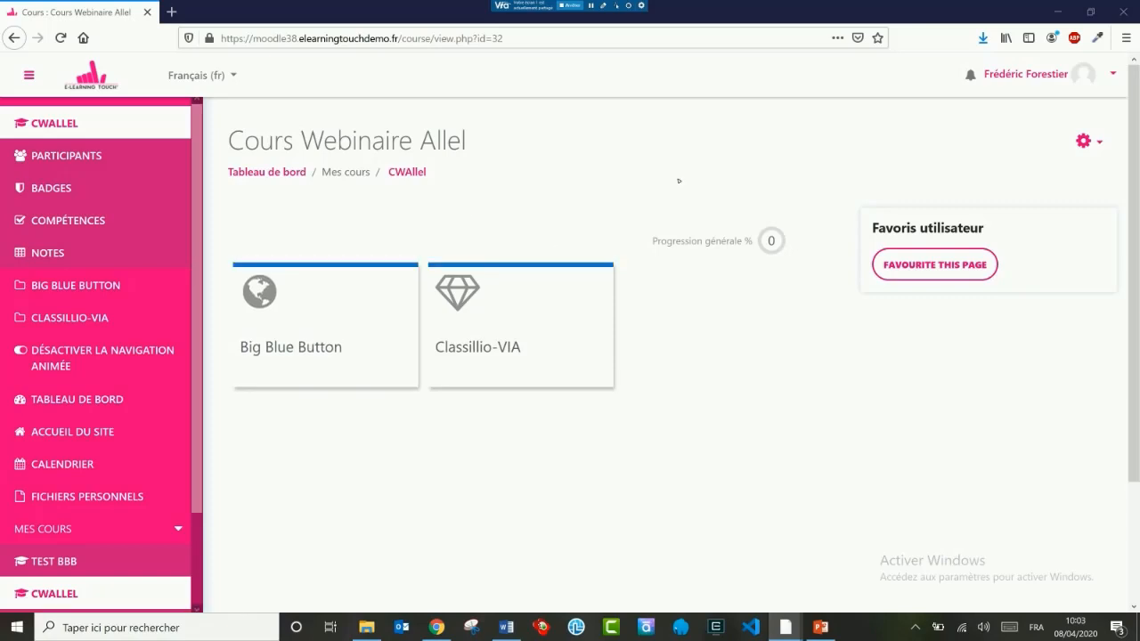
Step: Turn on course editing and add a BigBlueButtonBN activity to the Big Blue Button section
click(1084, 140)
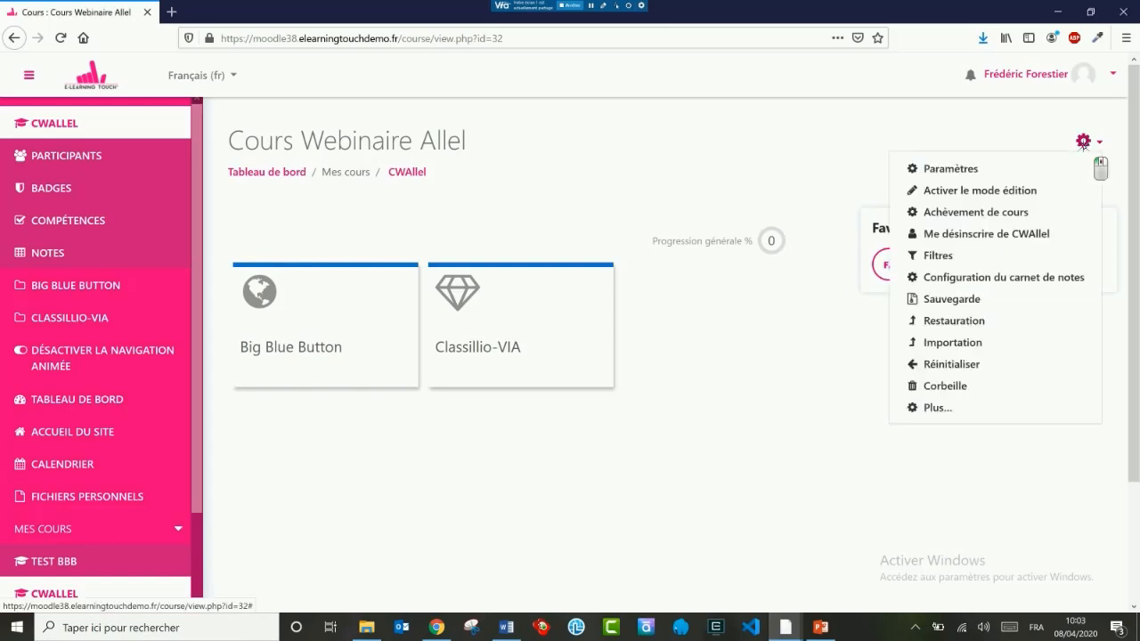
click(982, 189)
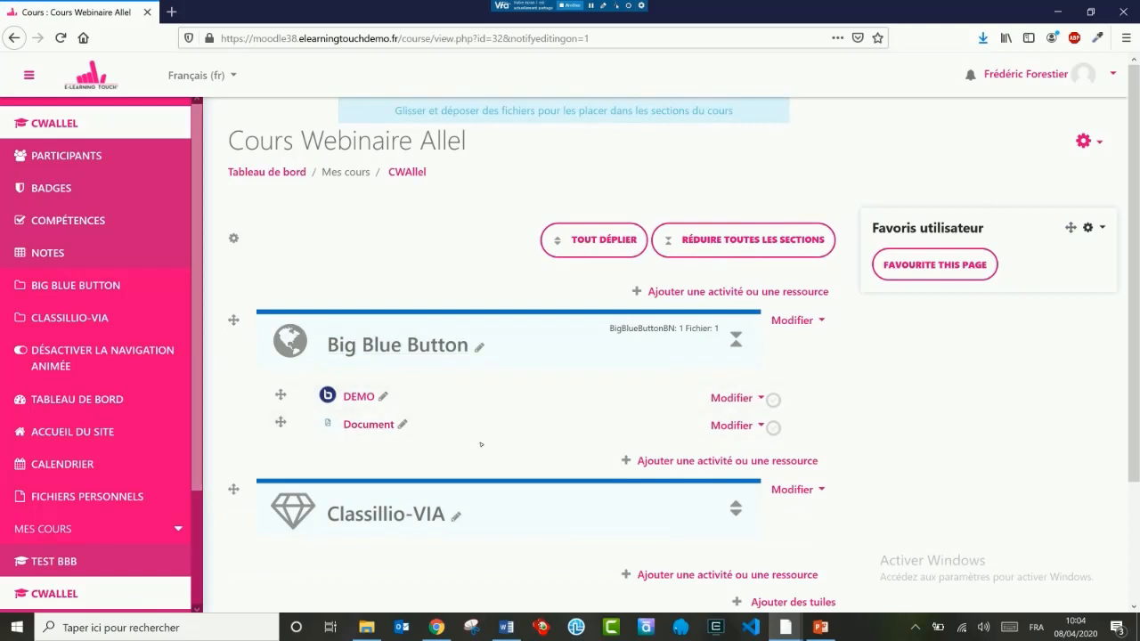
click(703, 461)
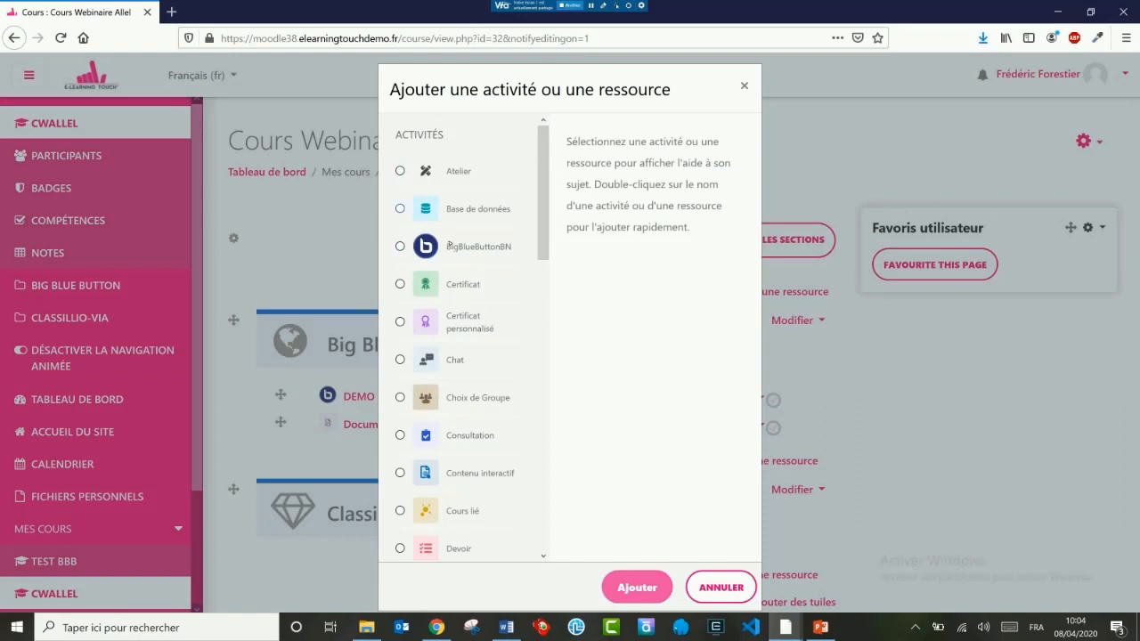
scroll(491, 295, down, 10)
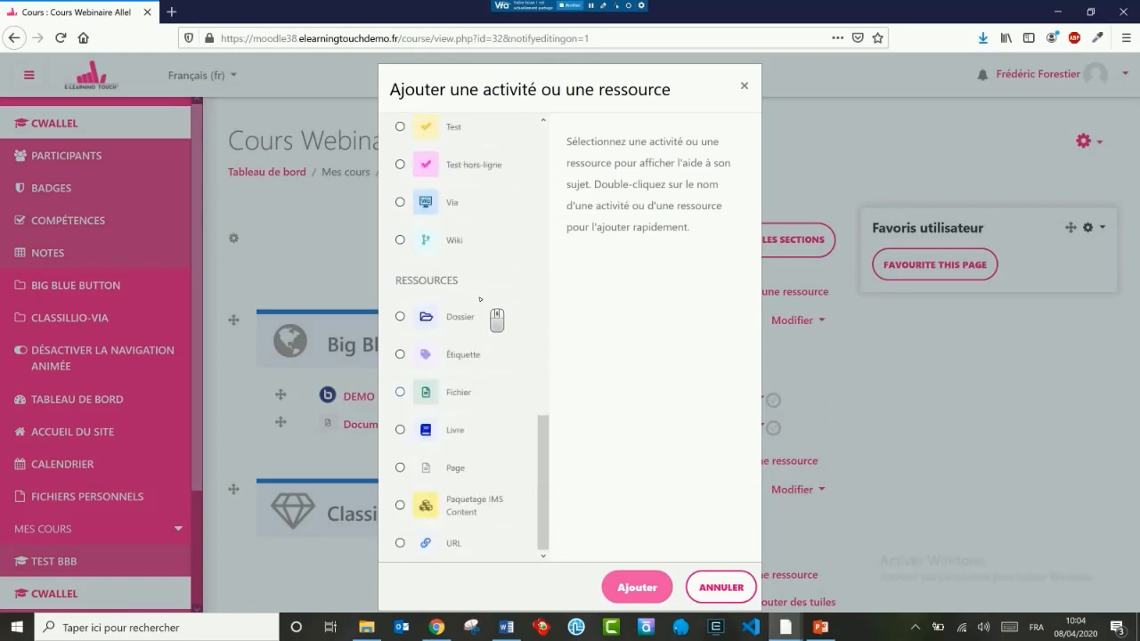
scroll(443, 304, up, 10)
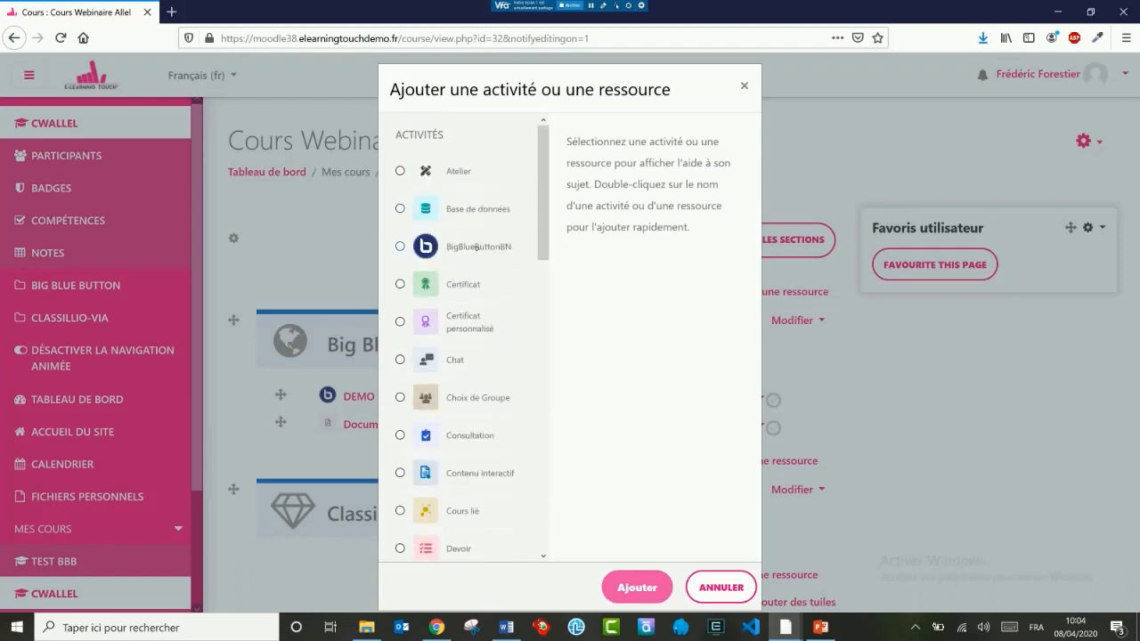
double_click(479, 247)
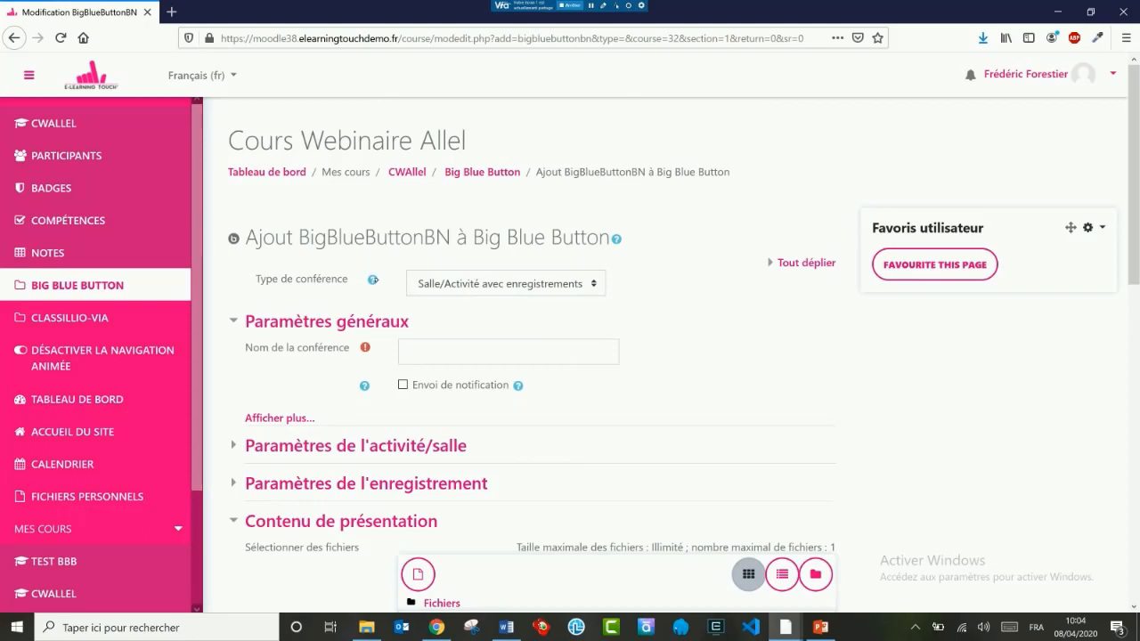
Step: Consult the help on the conference type and set the type to Salle/Activité uniquement
click(372, 280)
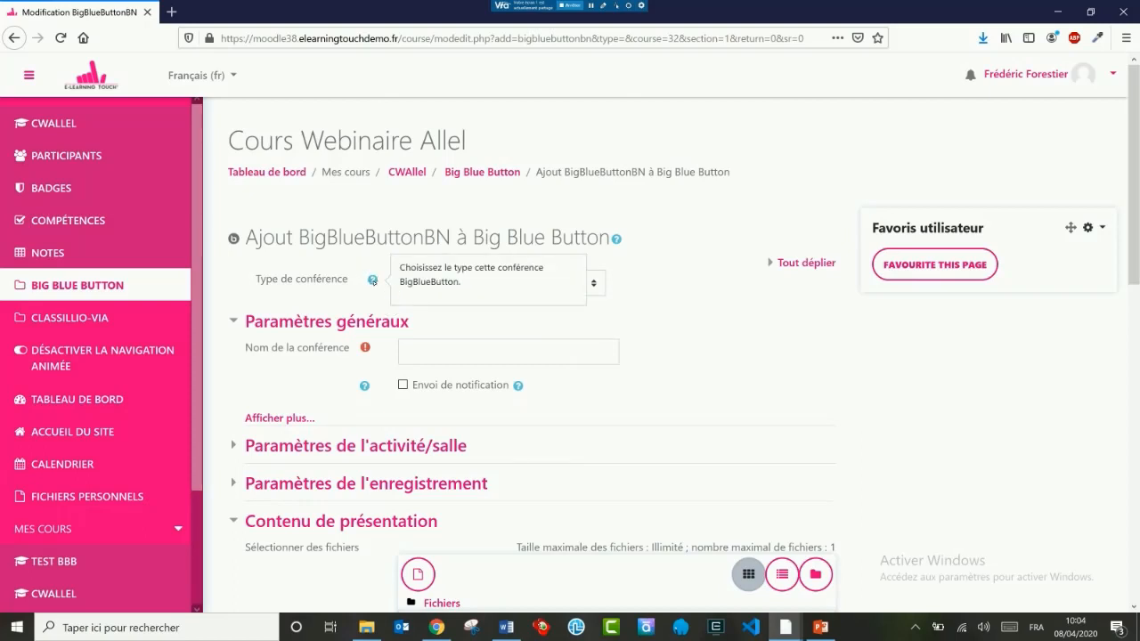
click(648, 260)
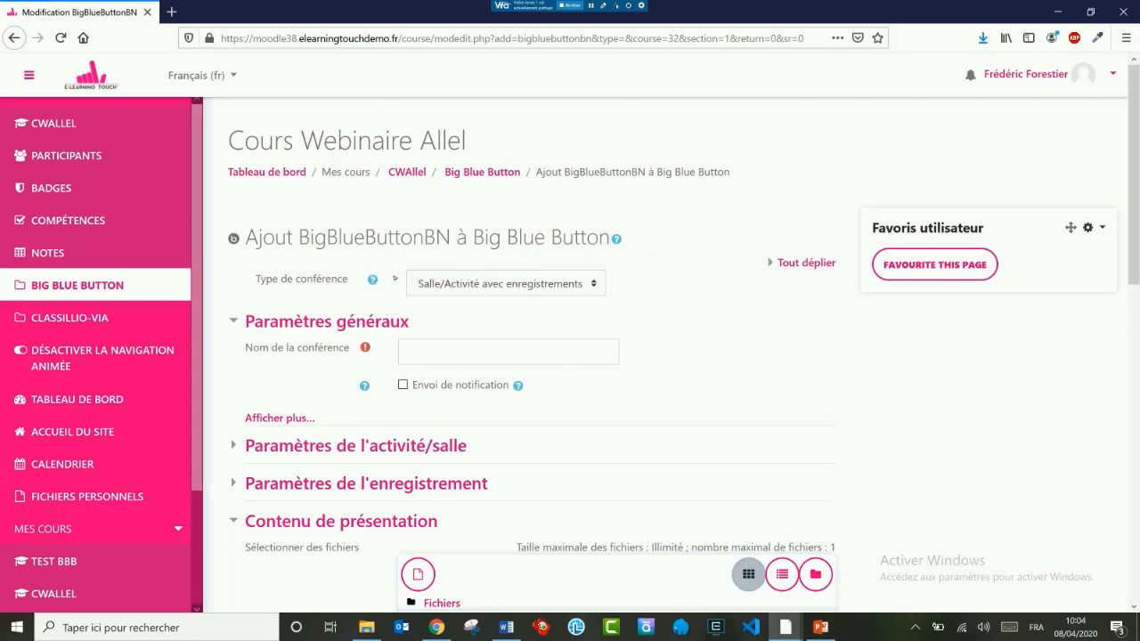
click(372, 280)
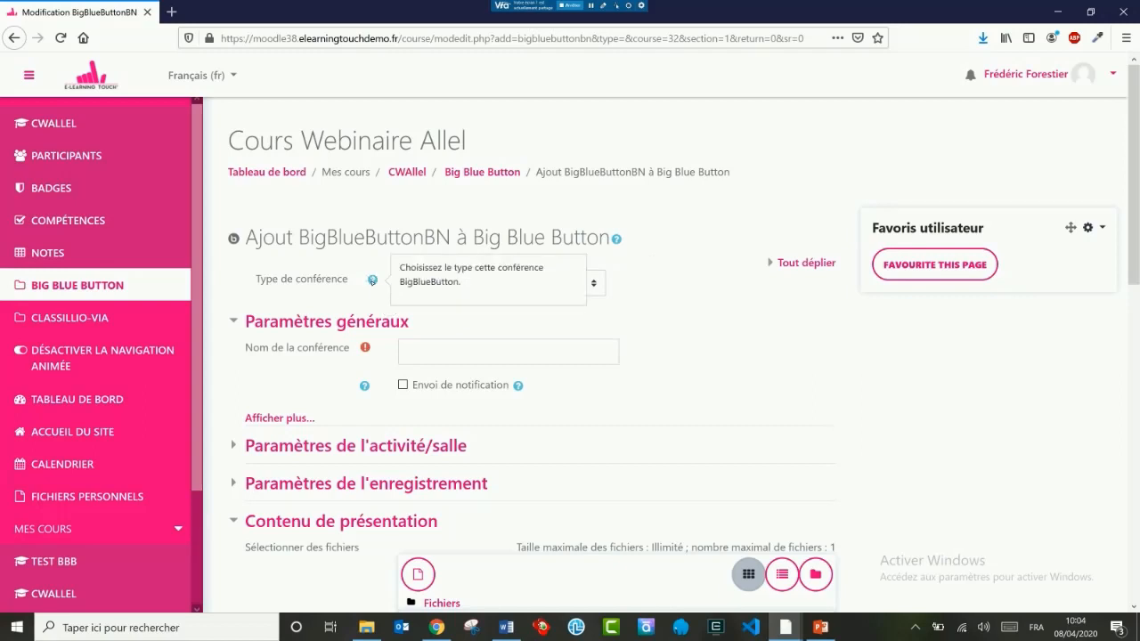
click(639, 278)
click(565, 285)
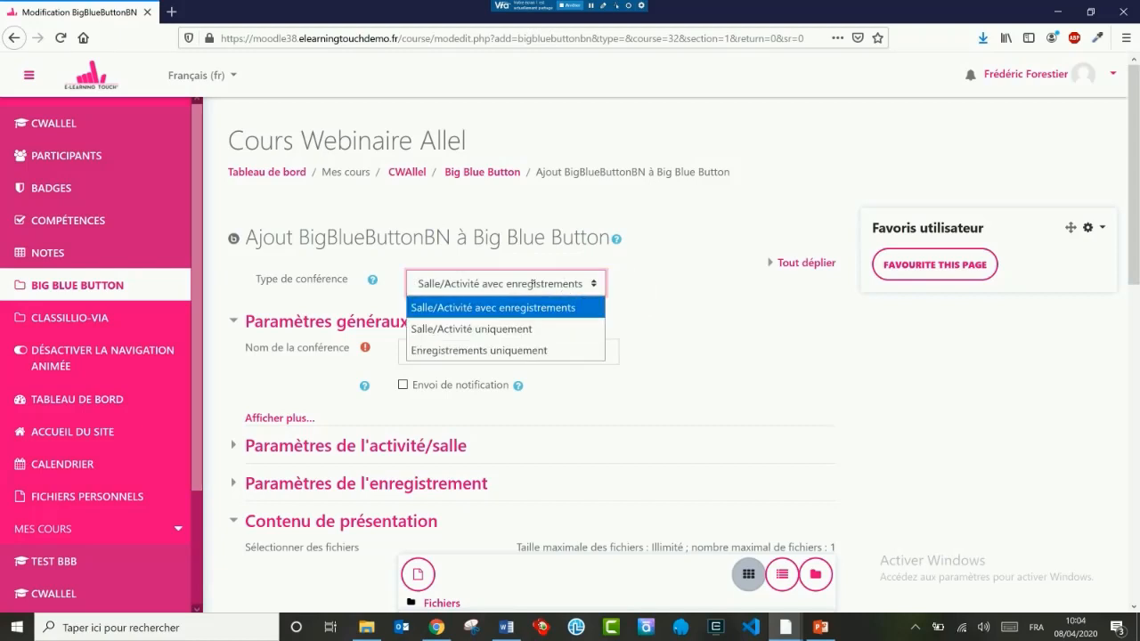
key(Down)
key(Down)
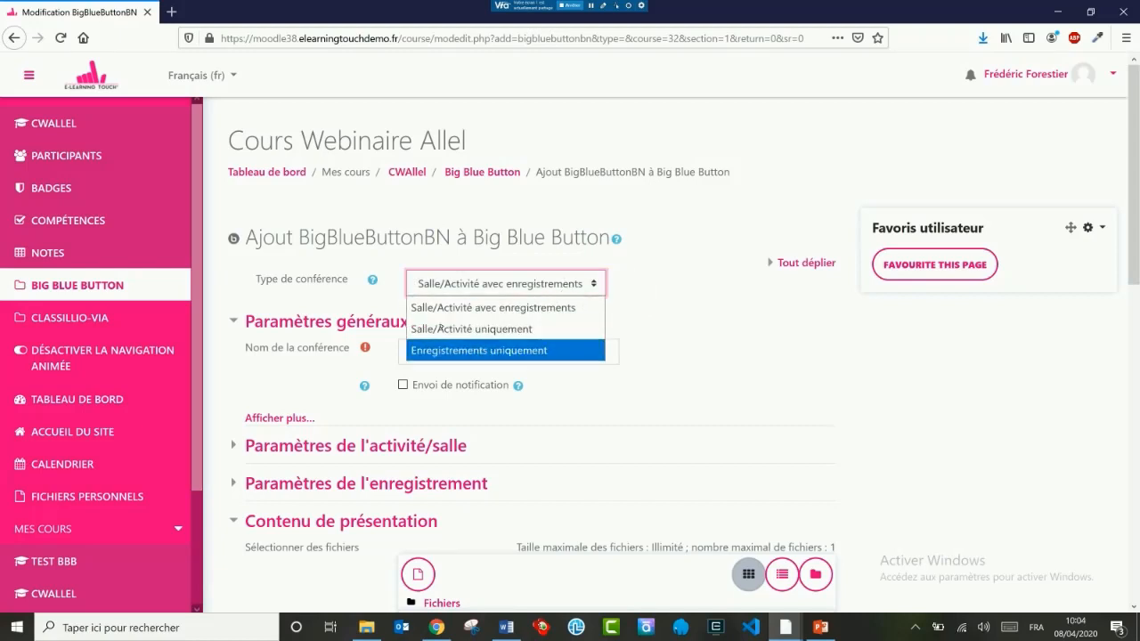
key(Up)
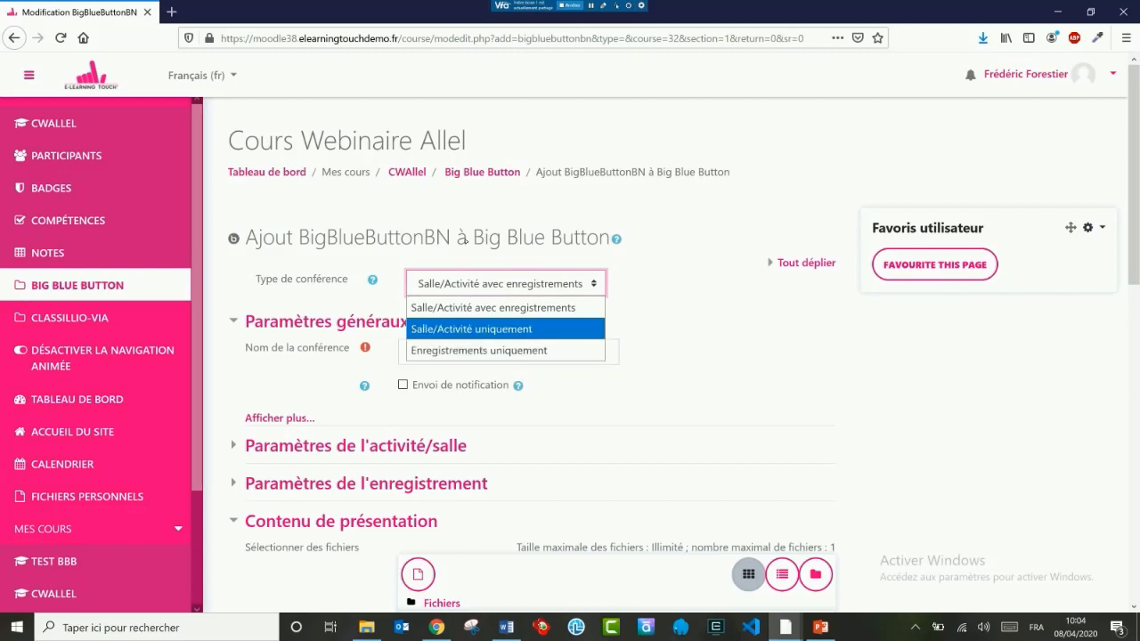
key(Up)
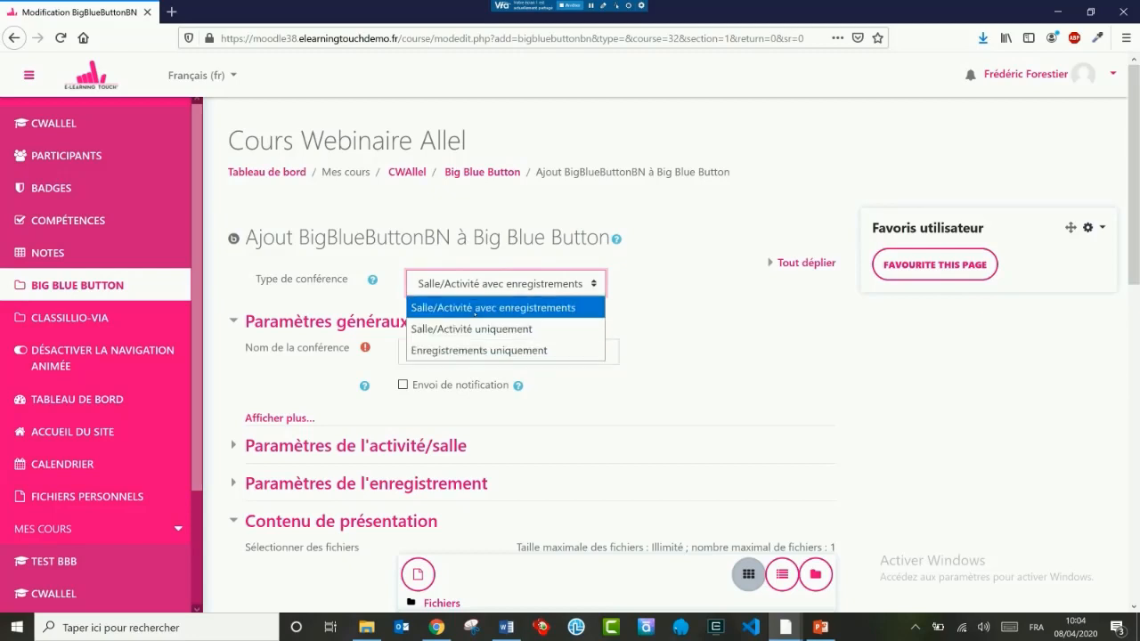
click(474, 329)
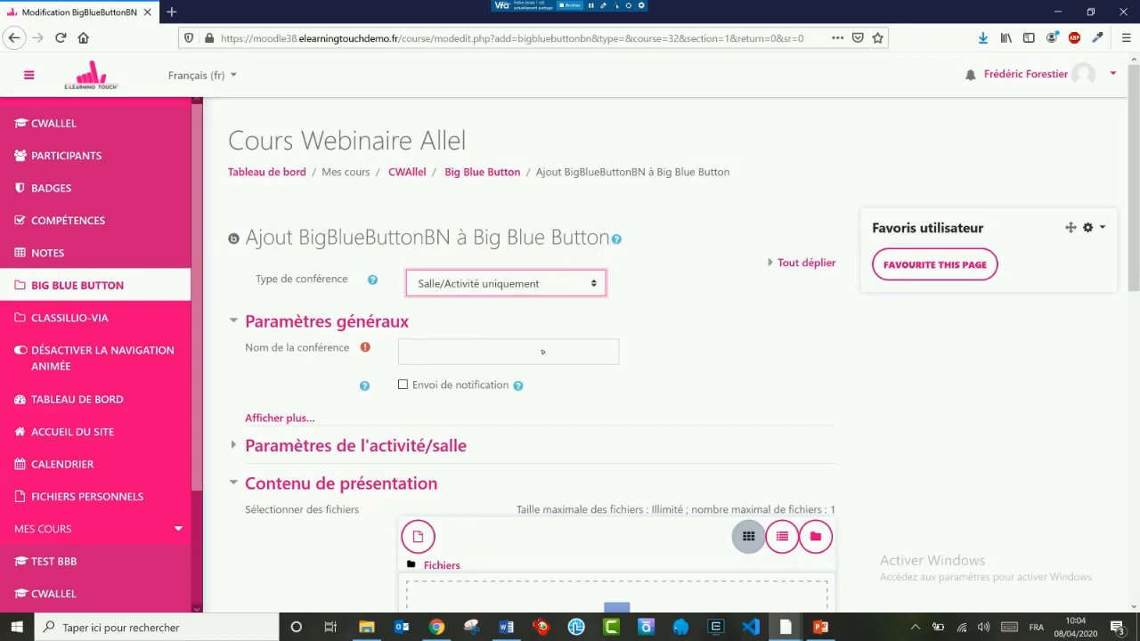
Step: Name the conference "Conf du jour" and enable Envoi de notification, checking the help for that option
click(471, 350)
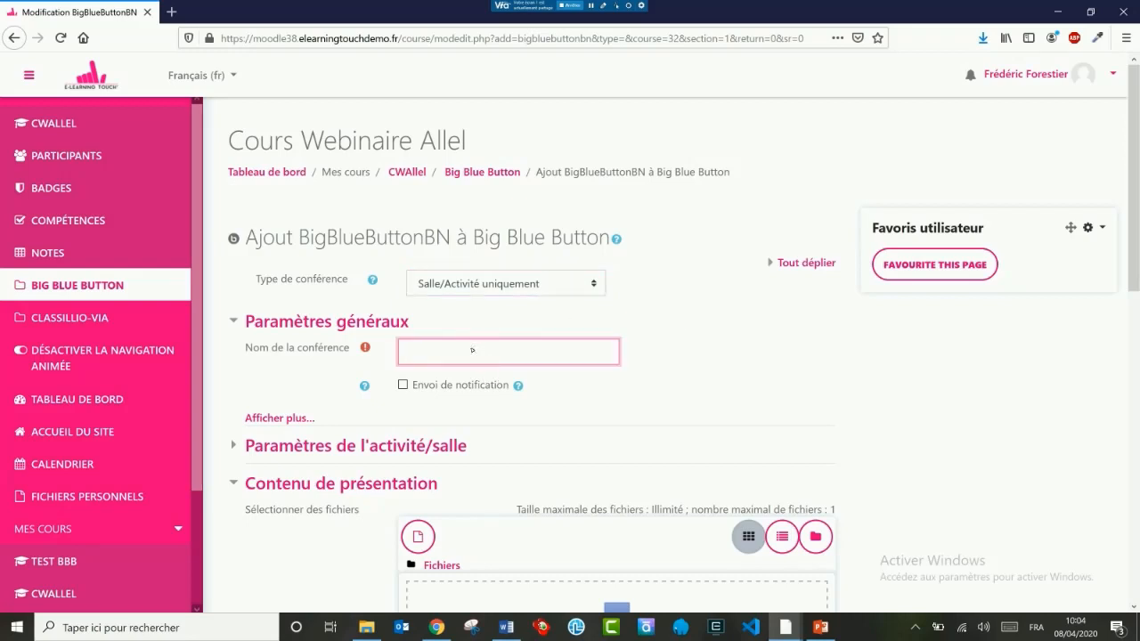
text(Conf du jour)
click(403, 384)
click(517, 385)
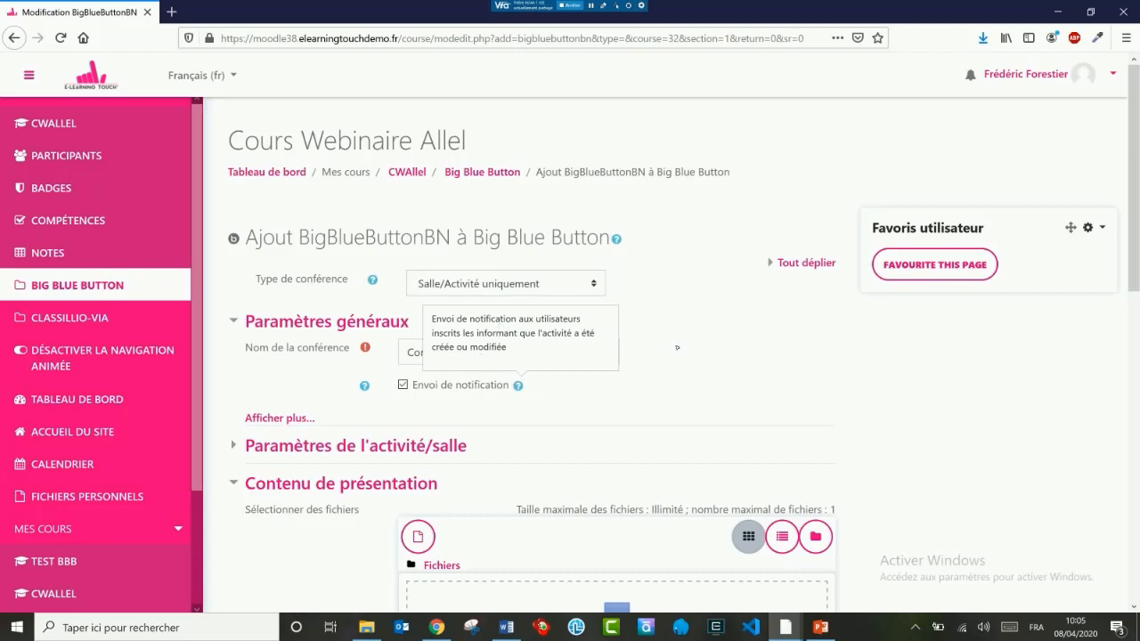
click(713, 349)
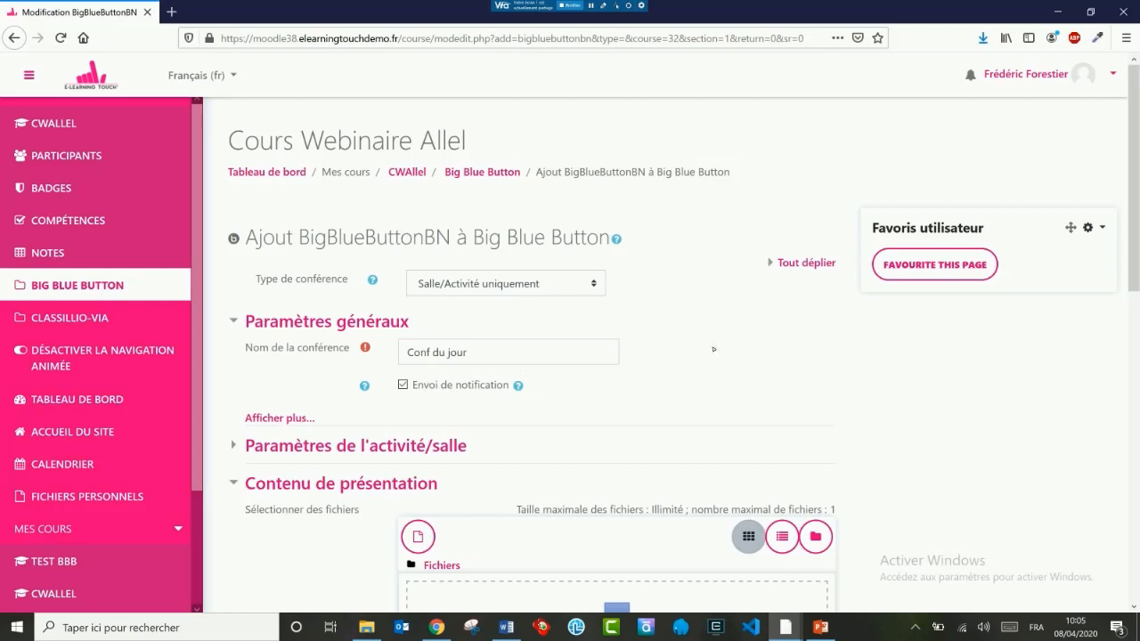
Step: Show the additional general settings and enter "activité obligatoire" as the conference description
click(275, 417)
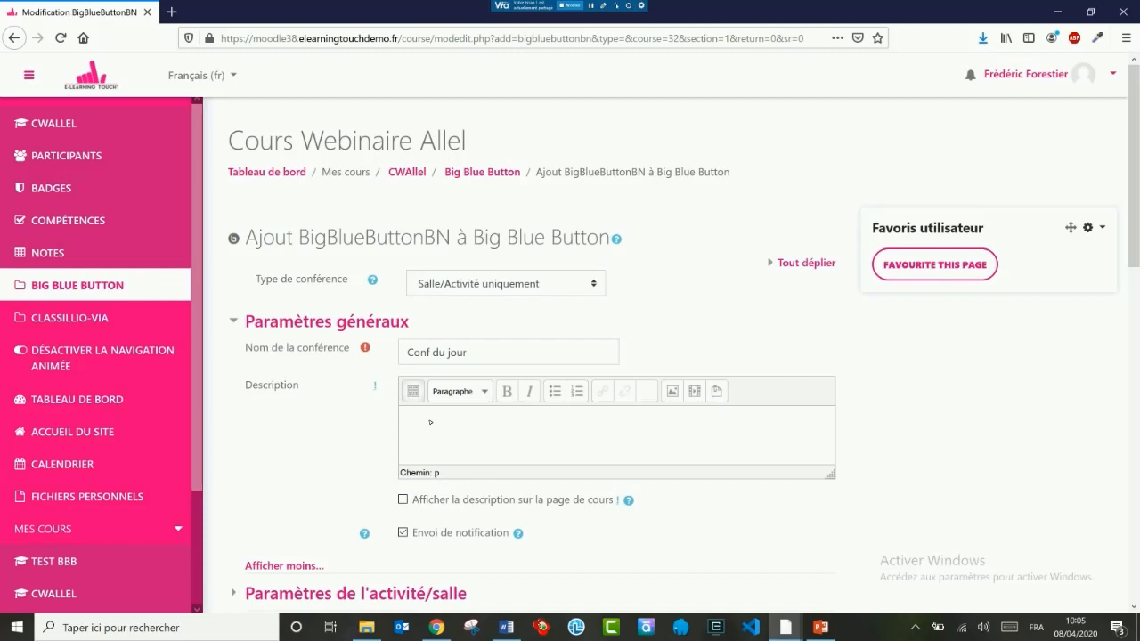
text(activité obligatoire)
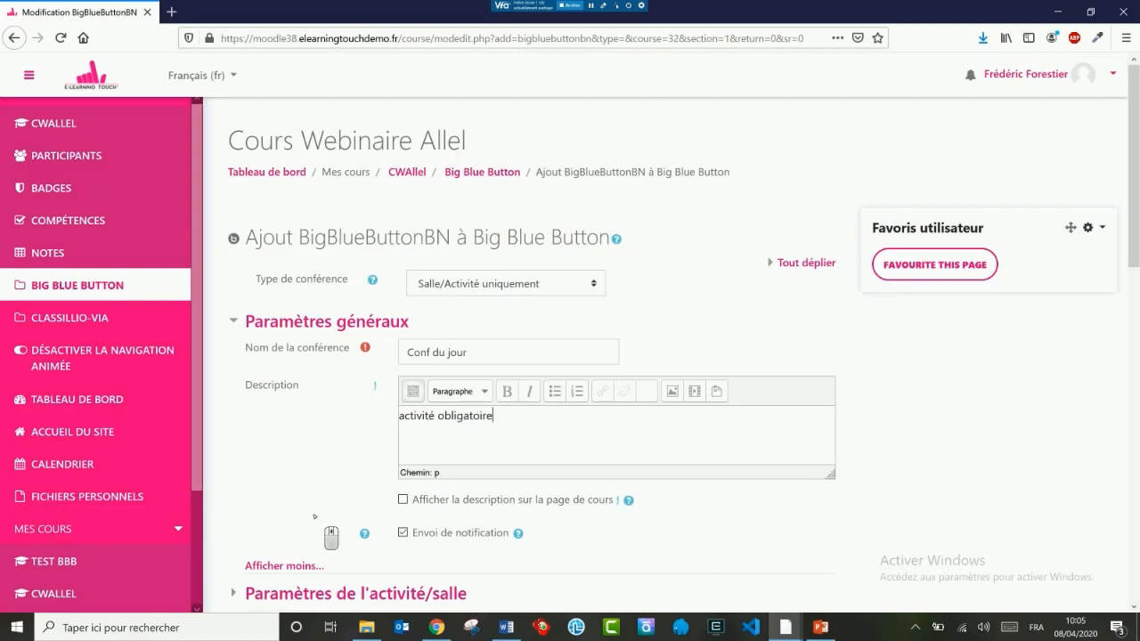
Step: Examine the activity/room settings, including the Message d'accueil help, and the presentation content and participants sections
scroll(332, 534, down, 3)
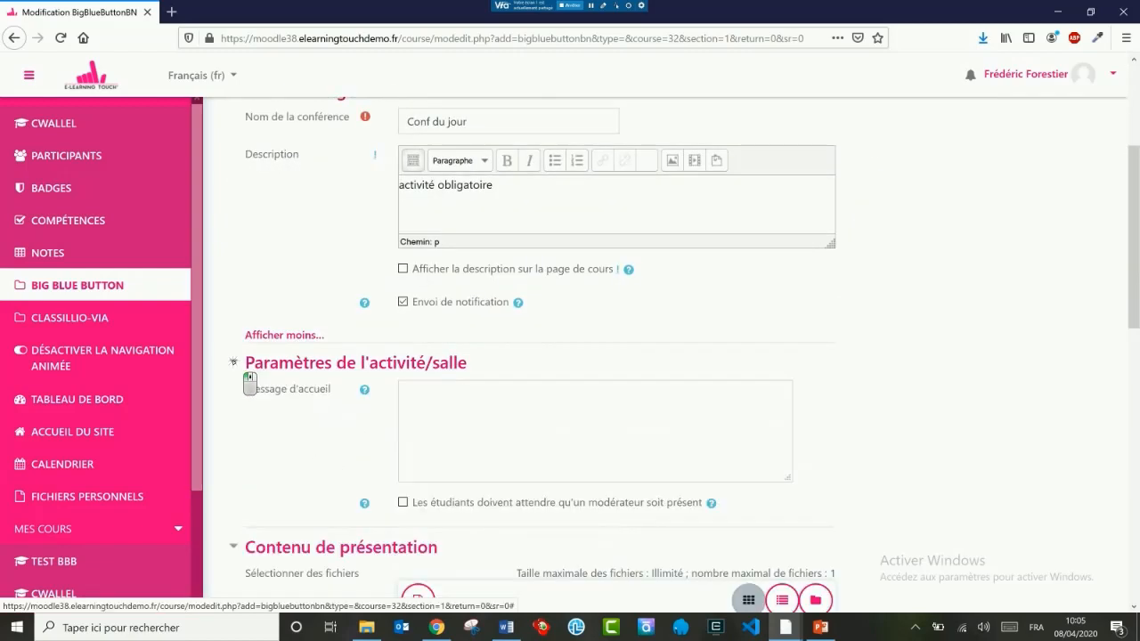
click(364, 390)
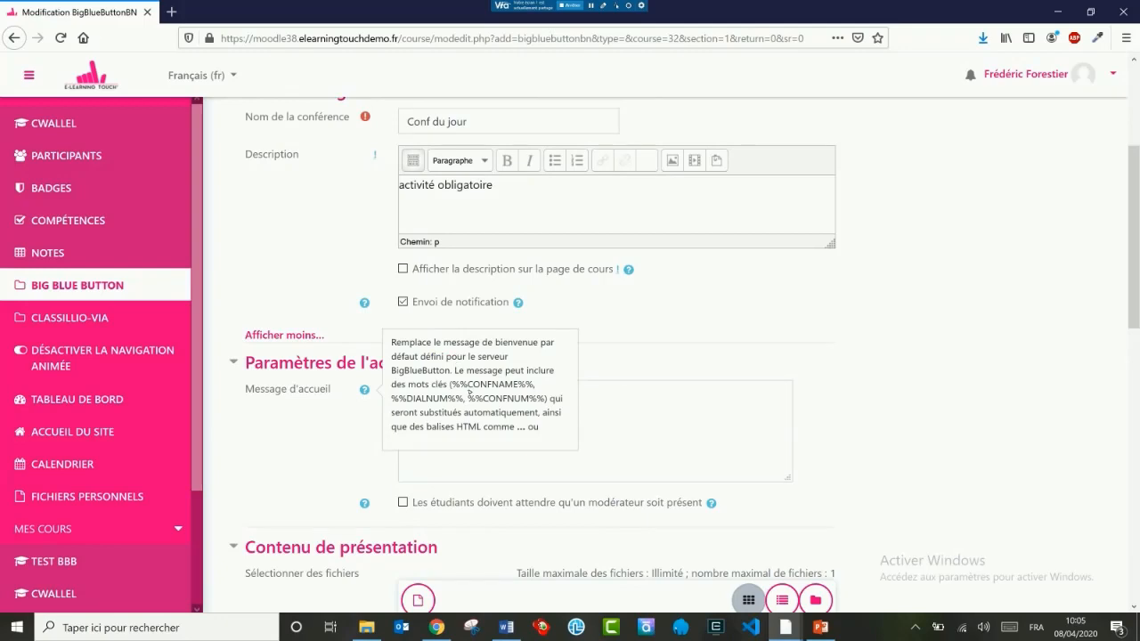
click(615, 420)
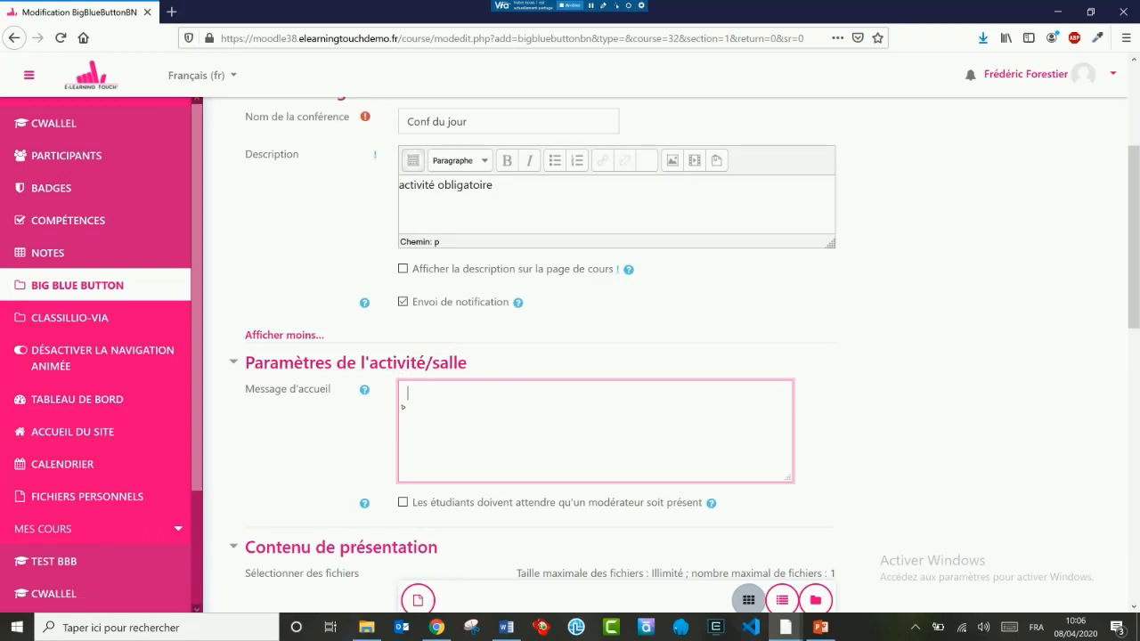
scroll(329, 445, down, 2)
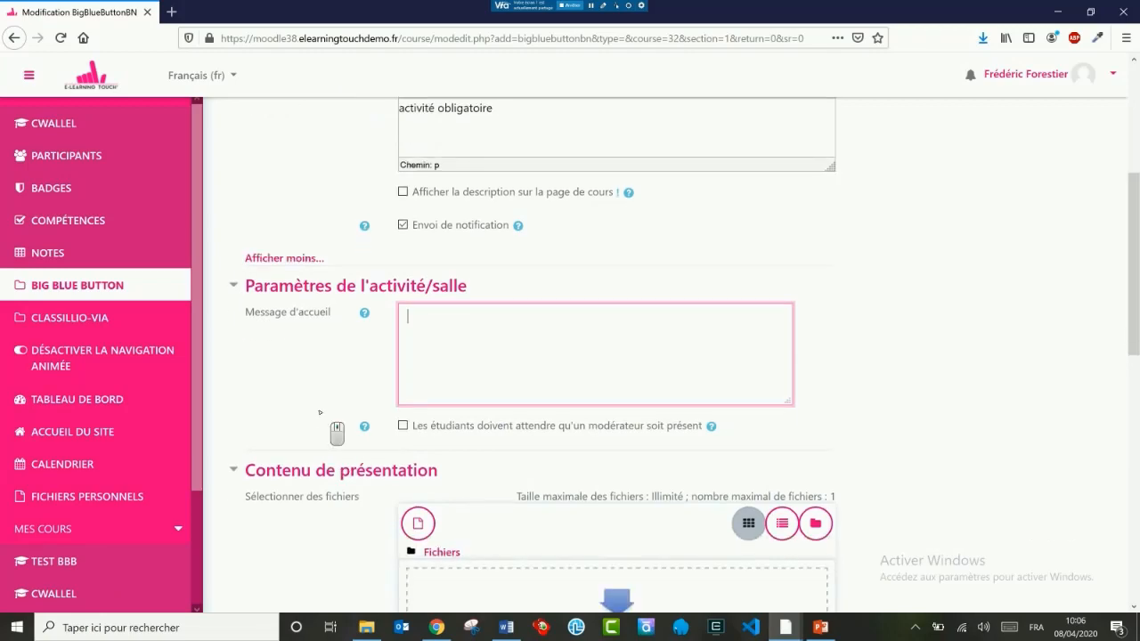
scroll(320, 412, down, 4)
scroll(320, 383, down, 4)
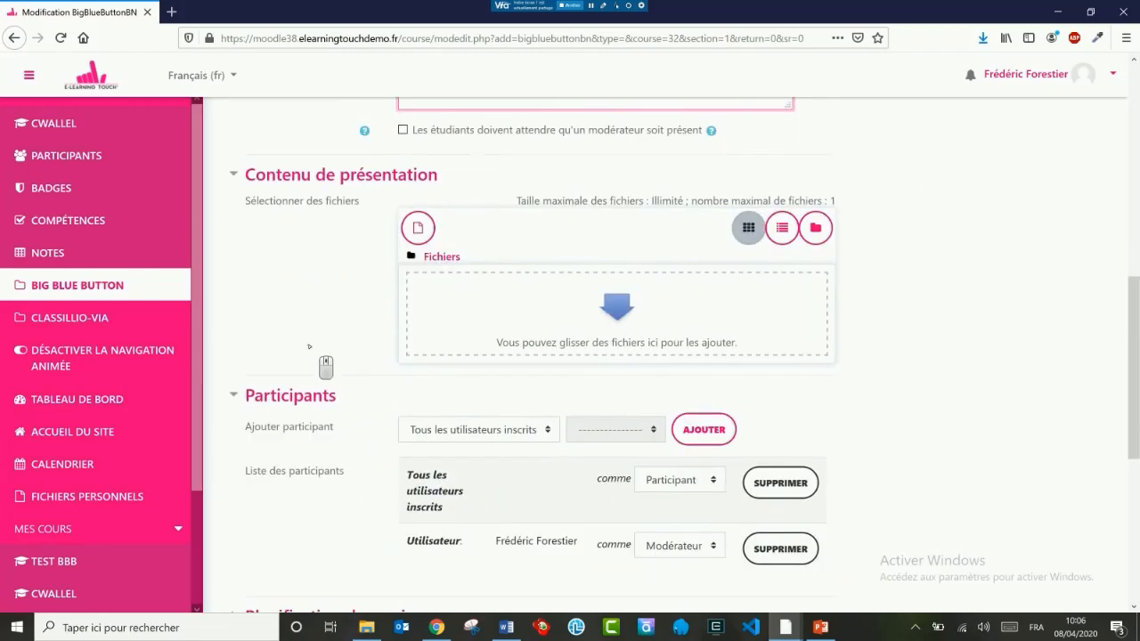
scroll(329, 213, up, 4)
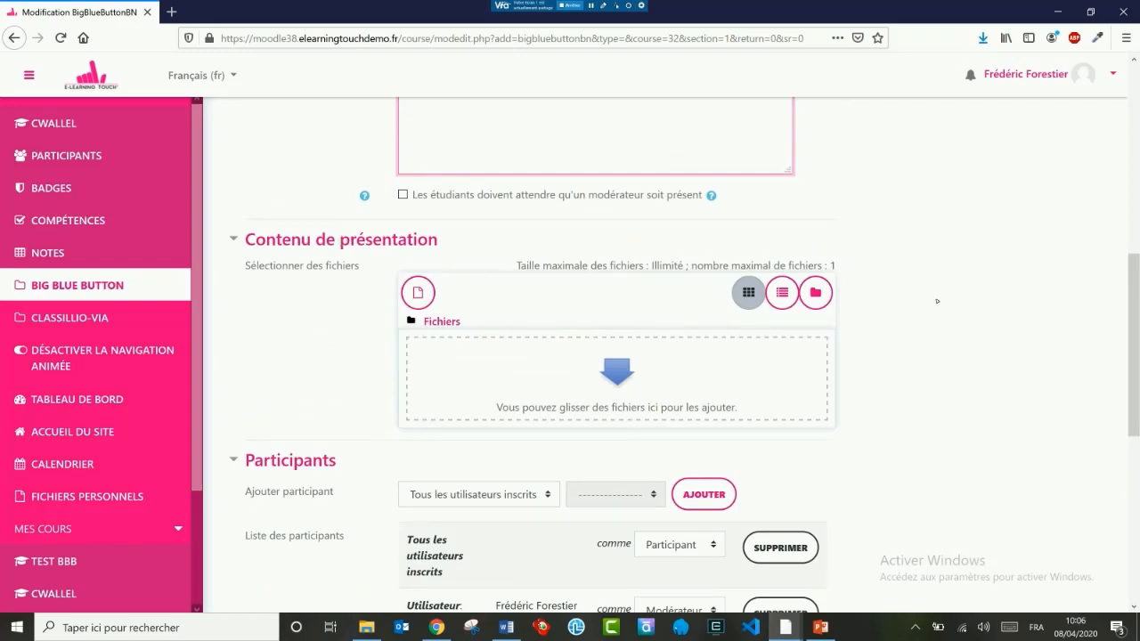
scroll(917, 312, down, 3)
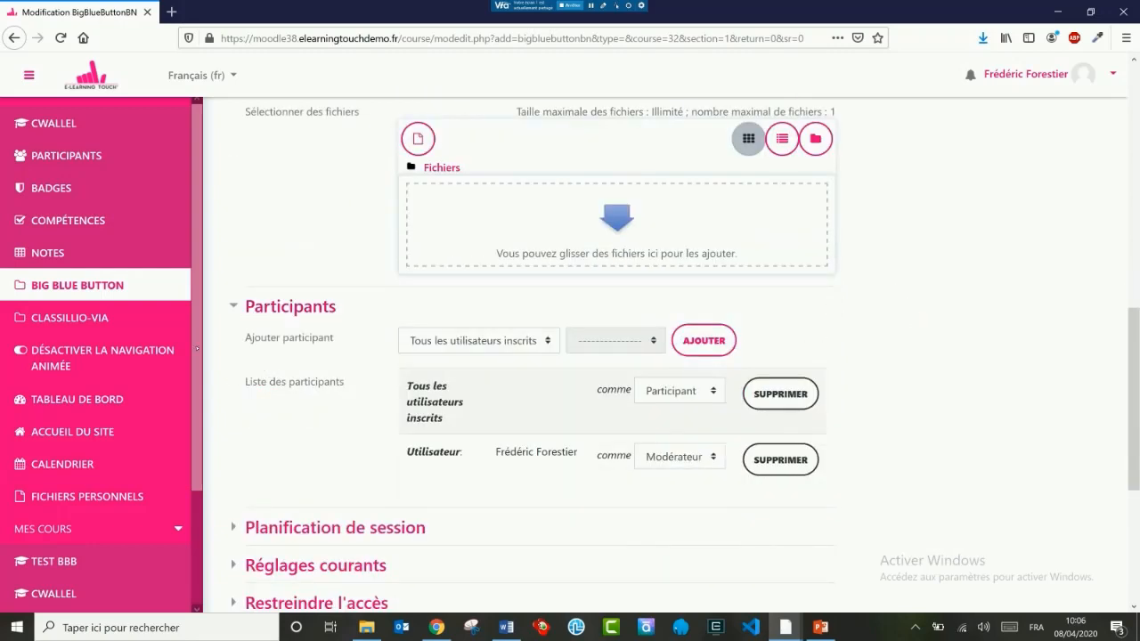
Step: Review the participant types offered for adding participants, keeping Tous les utilisateurs inscrits selected
click(513, 346)
key(Down)
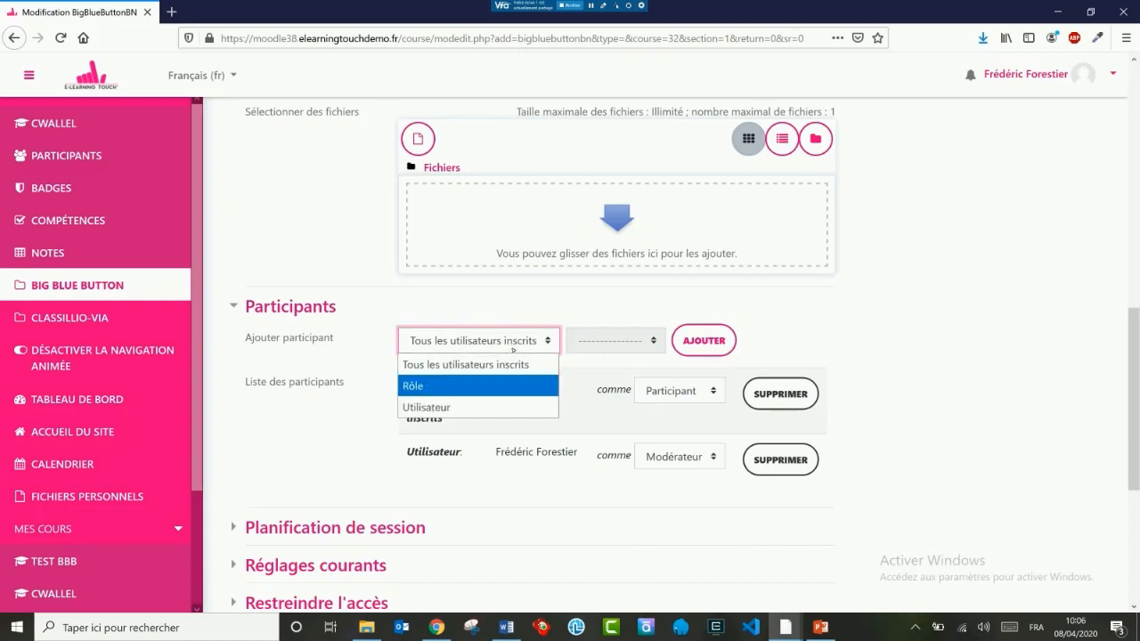
key(Up)
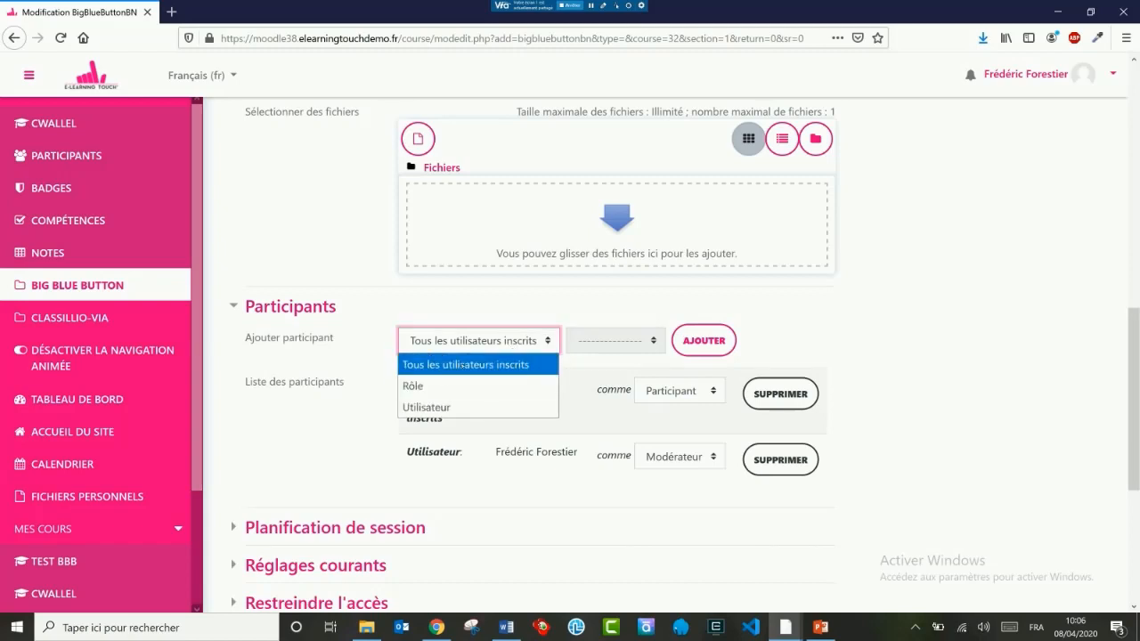
key(Down)
key(Up)
click(464, 366)
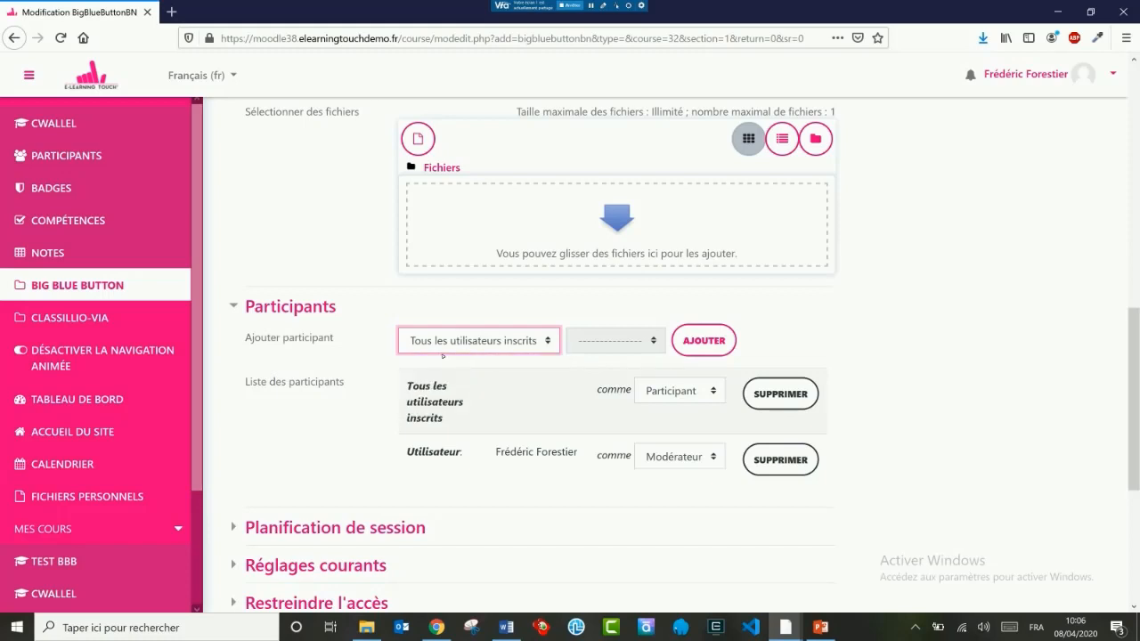
Step: Choose Rôle as the type of participant to add and browse the roles available for it
click(474, 346)
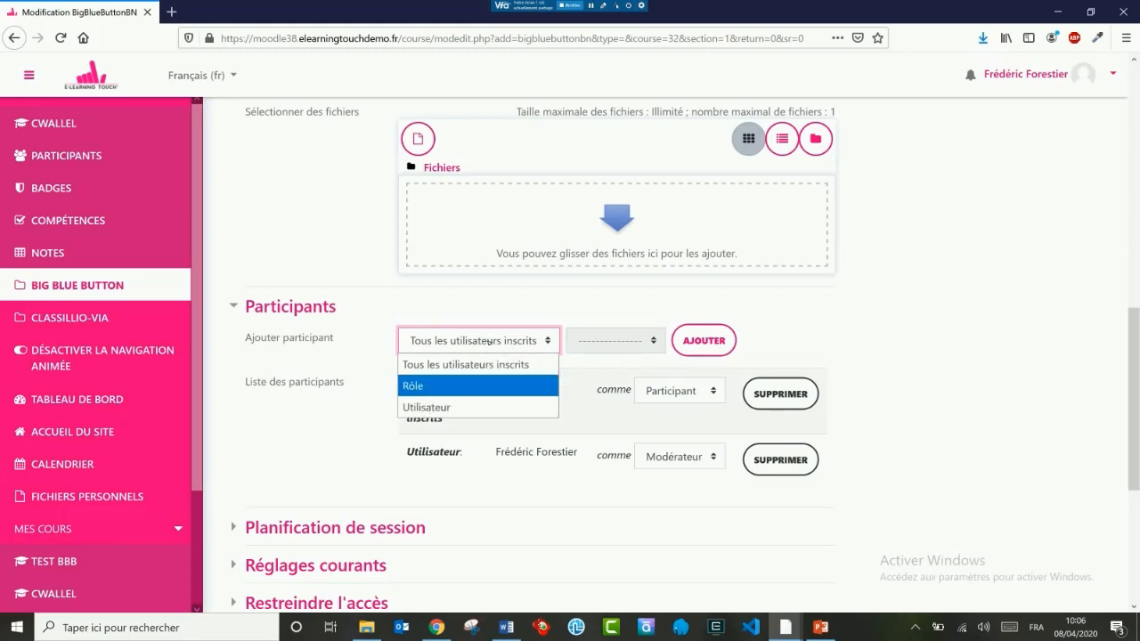
click(437, 385)
click(465, 347)
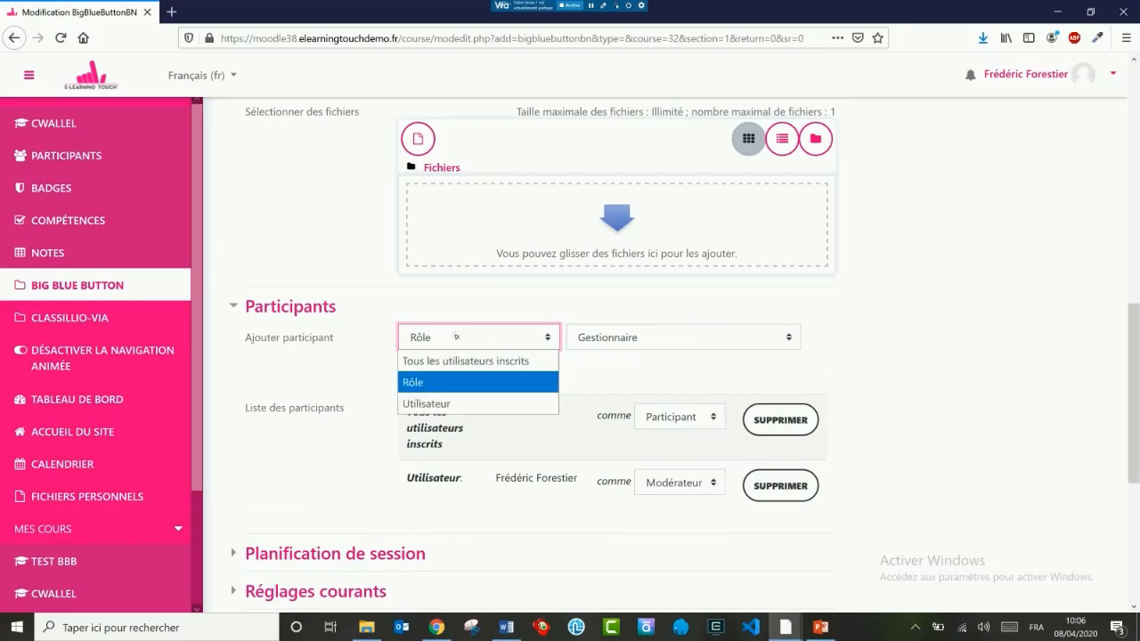
click(633, 337)
key(Down)
key(Down)
key(Up)
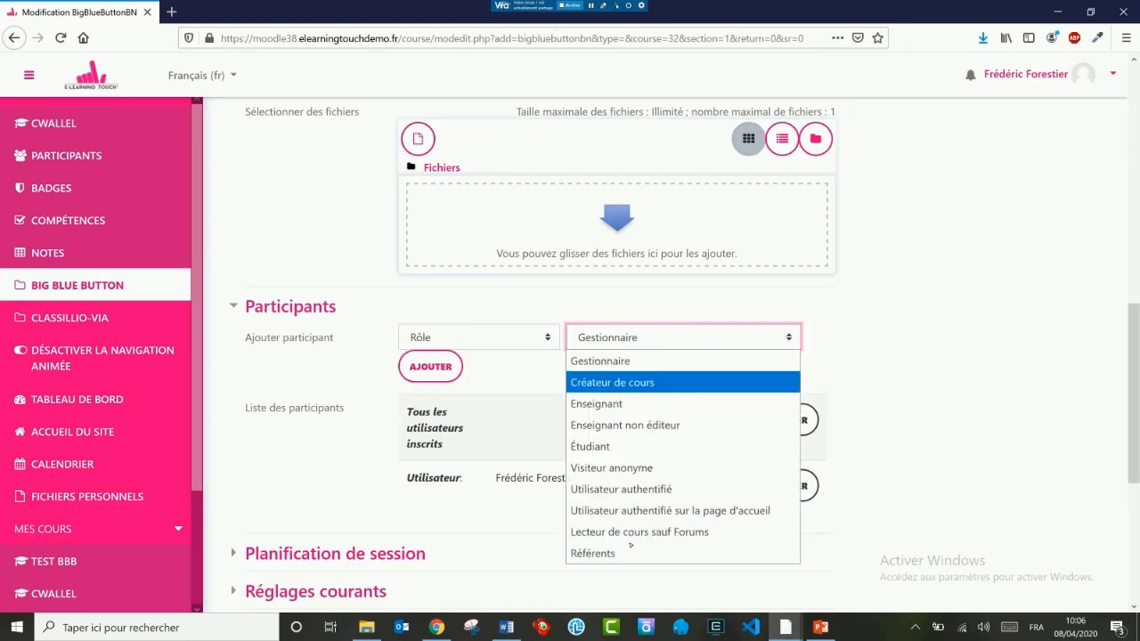
Step: Add an individual enrolled user to the conference's participant list, choosing Utilisateur as the participant type
click(487, 346)
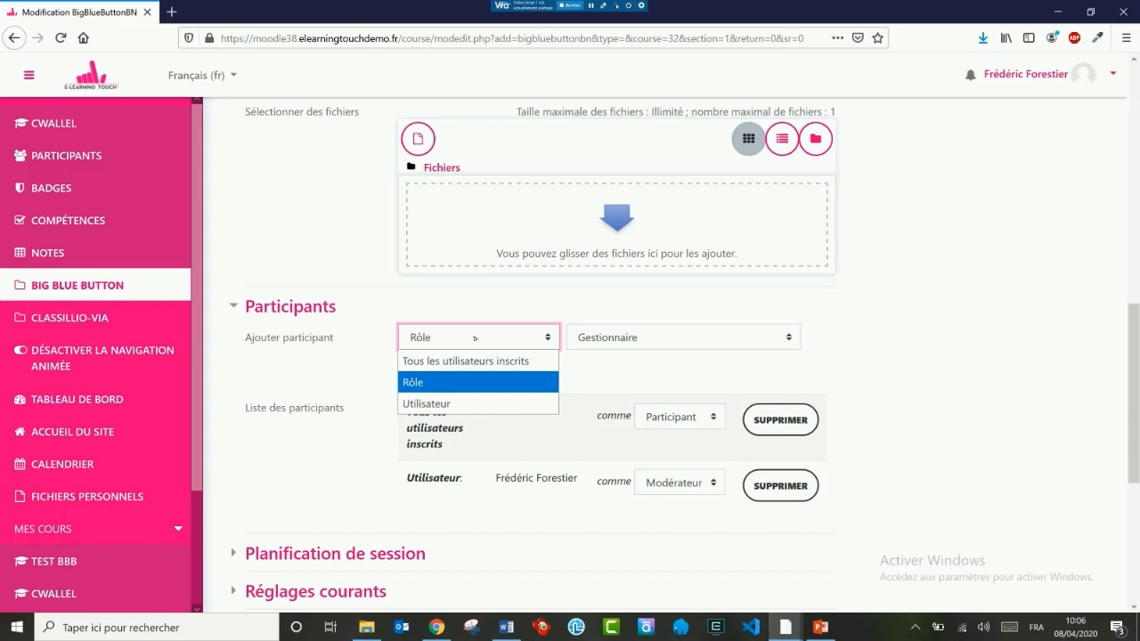
click(460, 404)
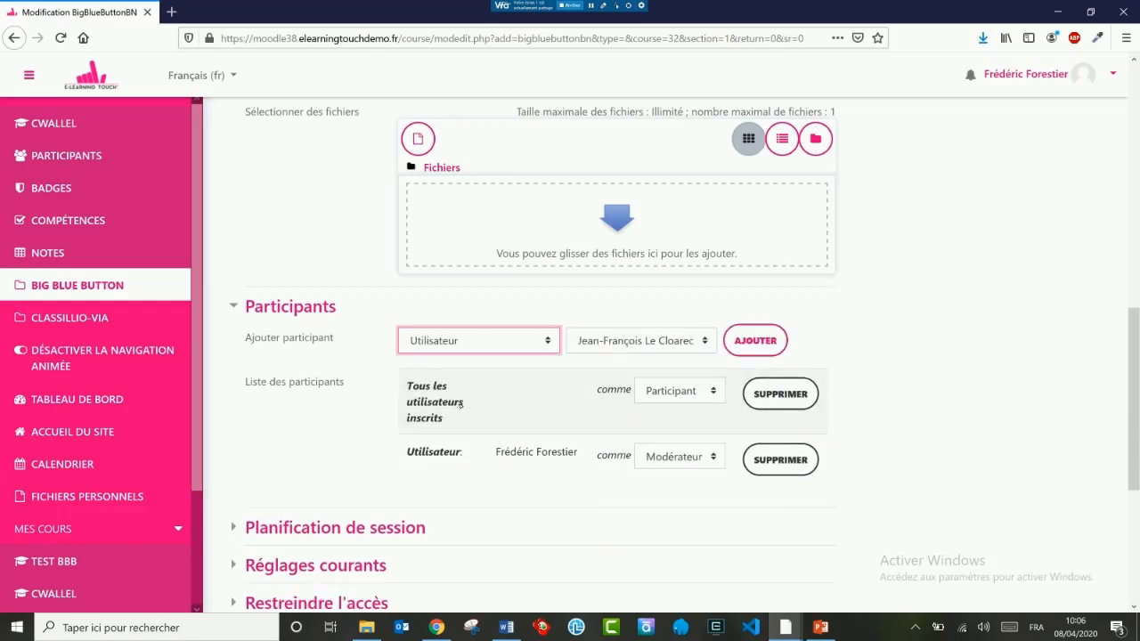
click(653, 341)
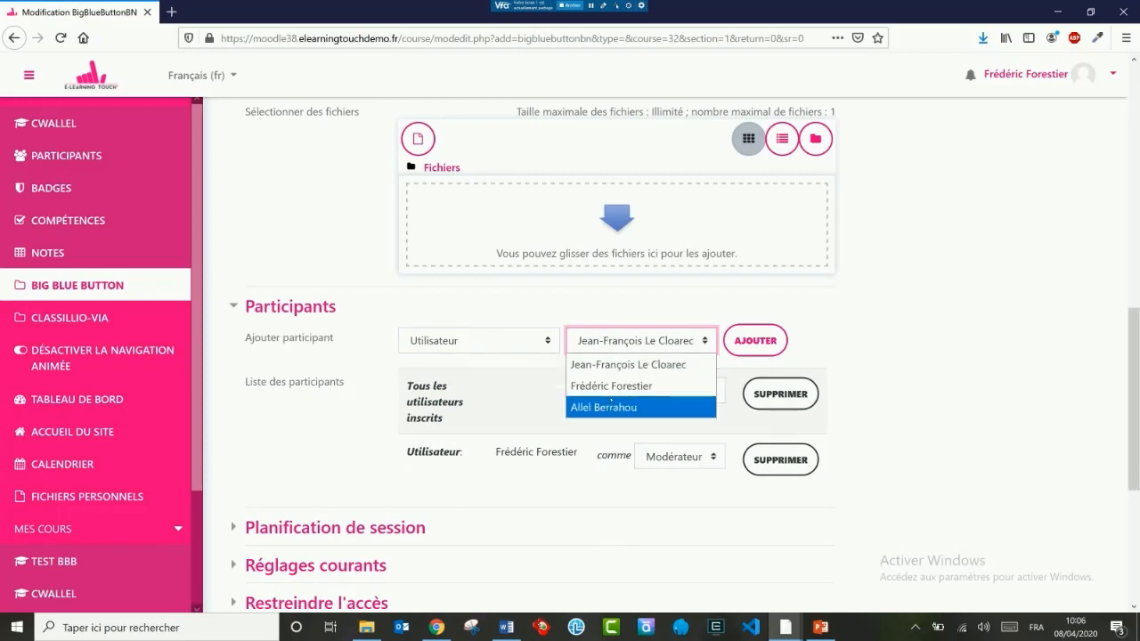
click(648, 363)
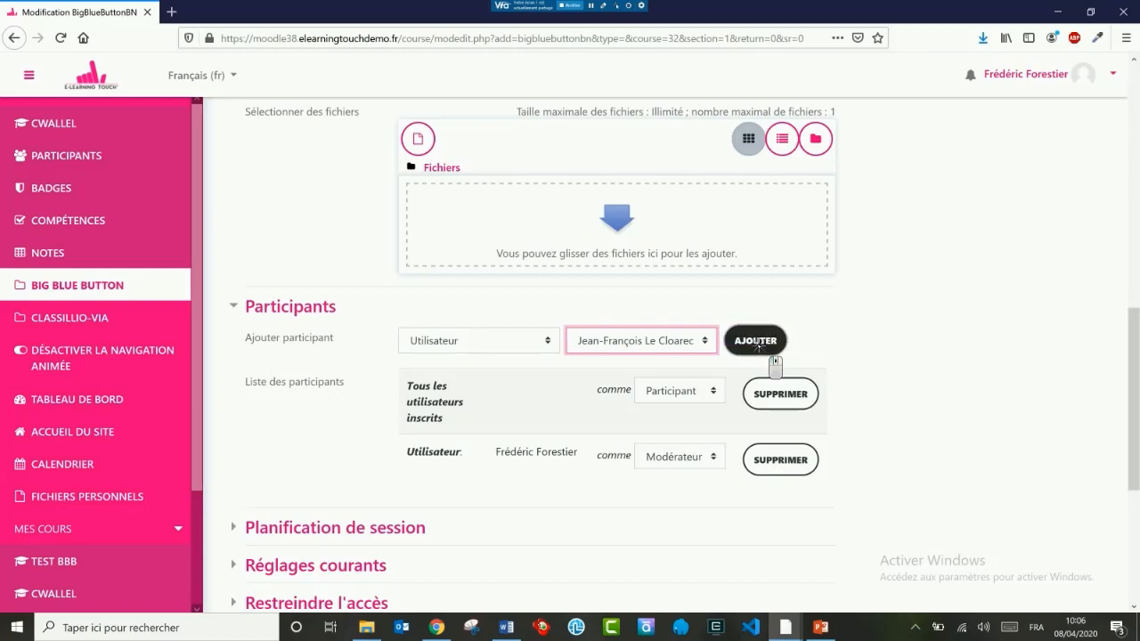
click(762, 344)
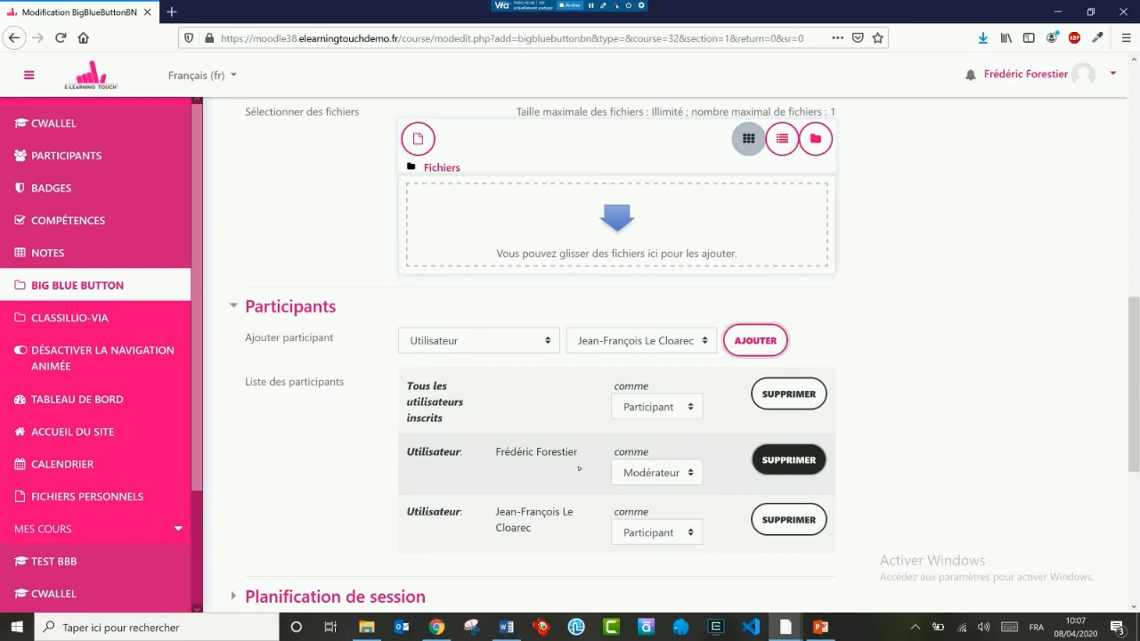
Step: Enable the opening and closing access times in the session schedule, with the closing hour set to 11
scroll(922, 429, down, 3)
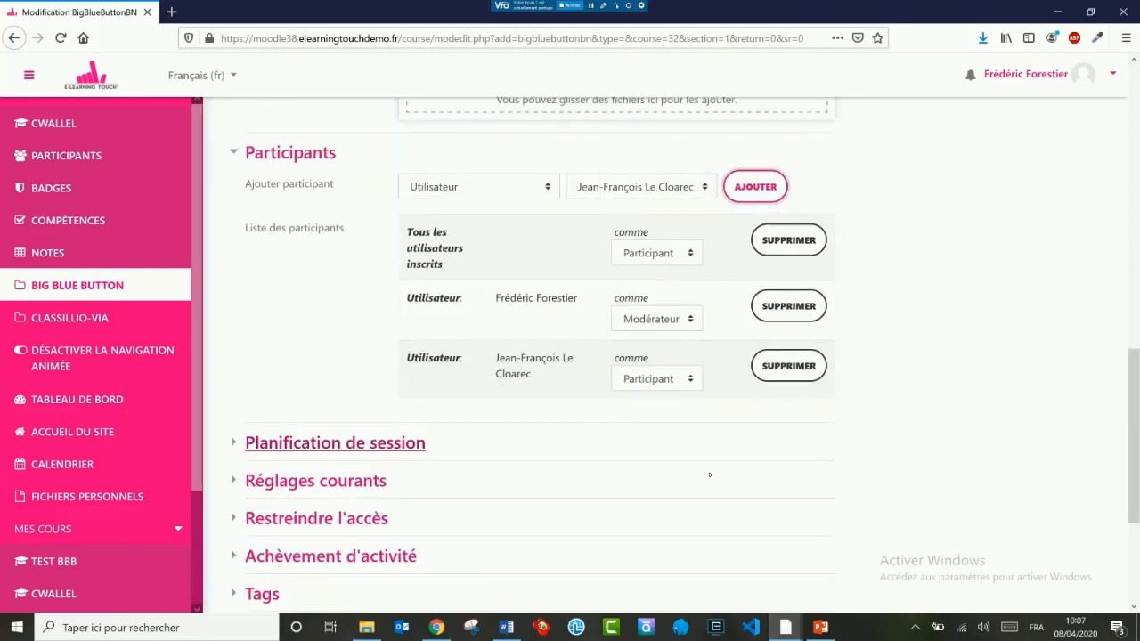
click(314, 441)
scroll(284, 354, down, 1)
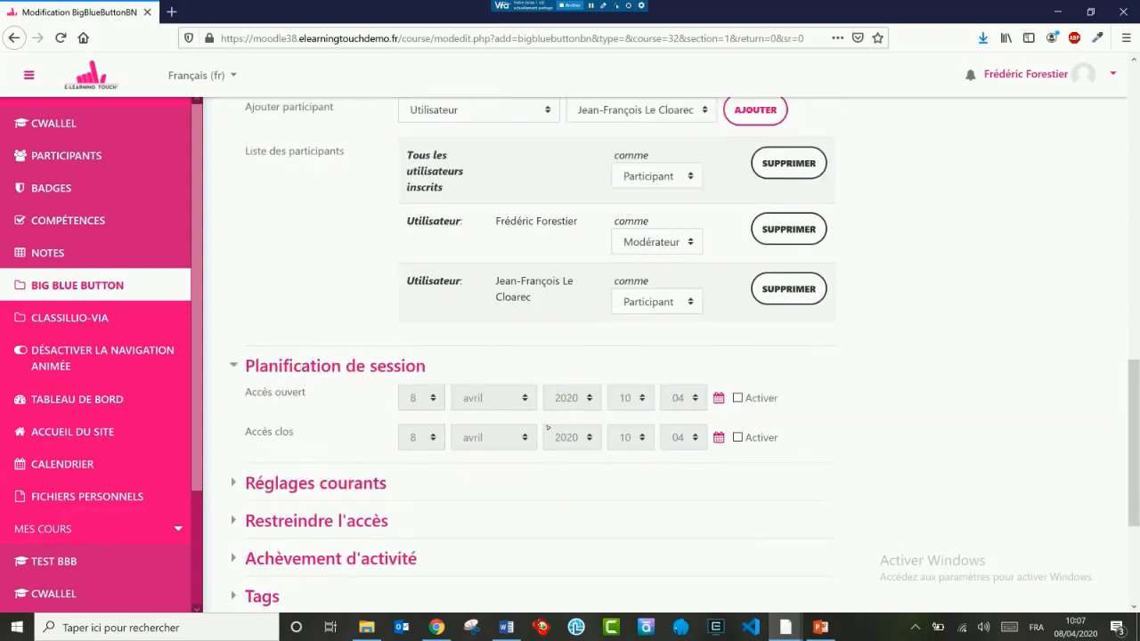
click(737, 398)
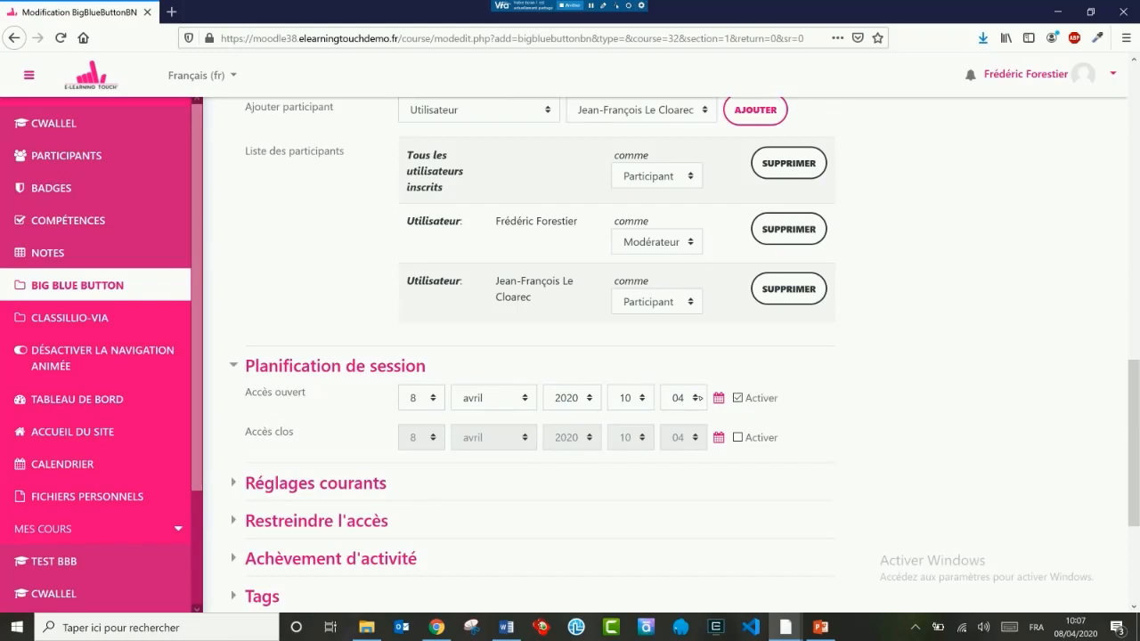
scroll(851, 399, down, 1)
scroll(851, 398, down, 3)
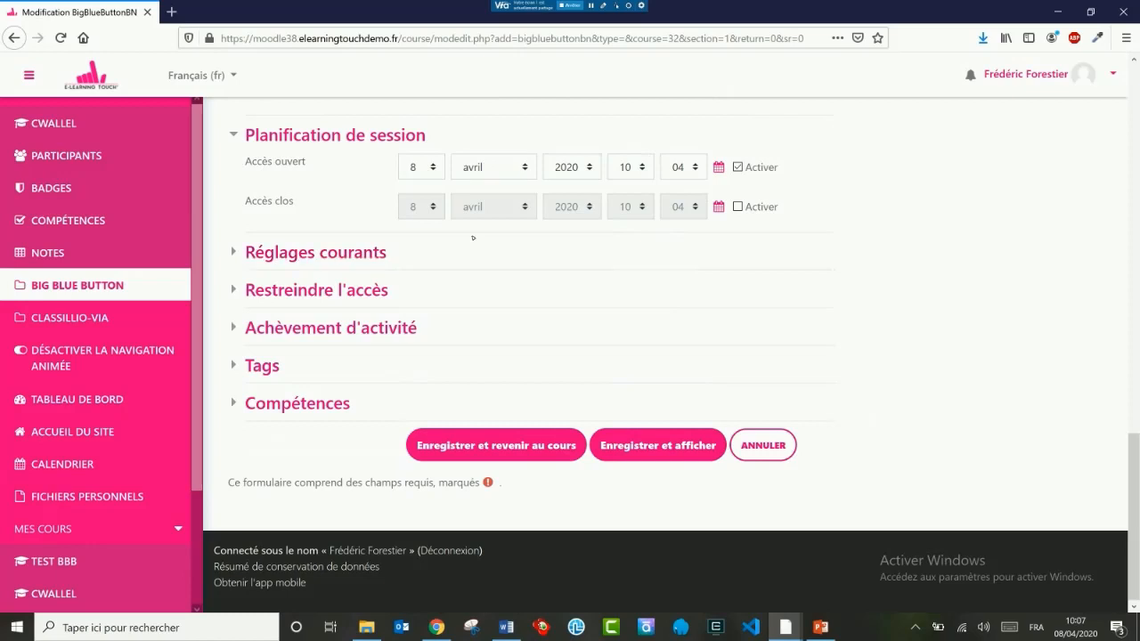
click(738, 207)
click(632, 207)
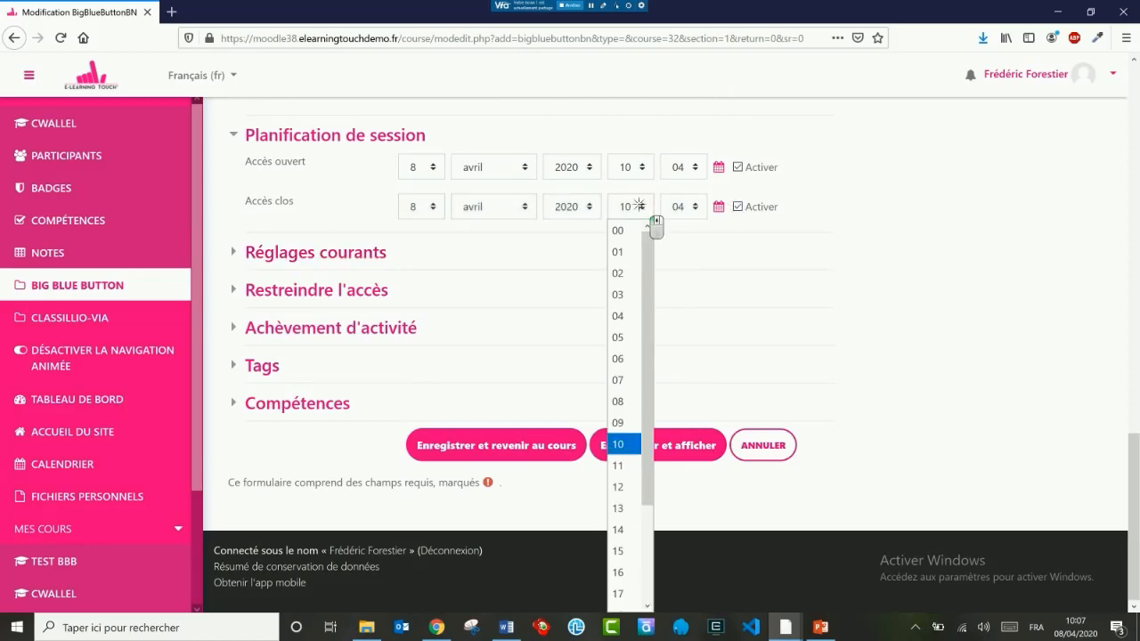
click(627, 466)
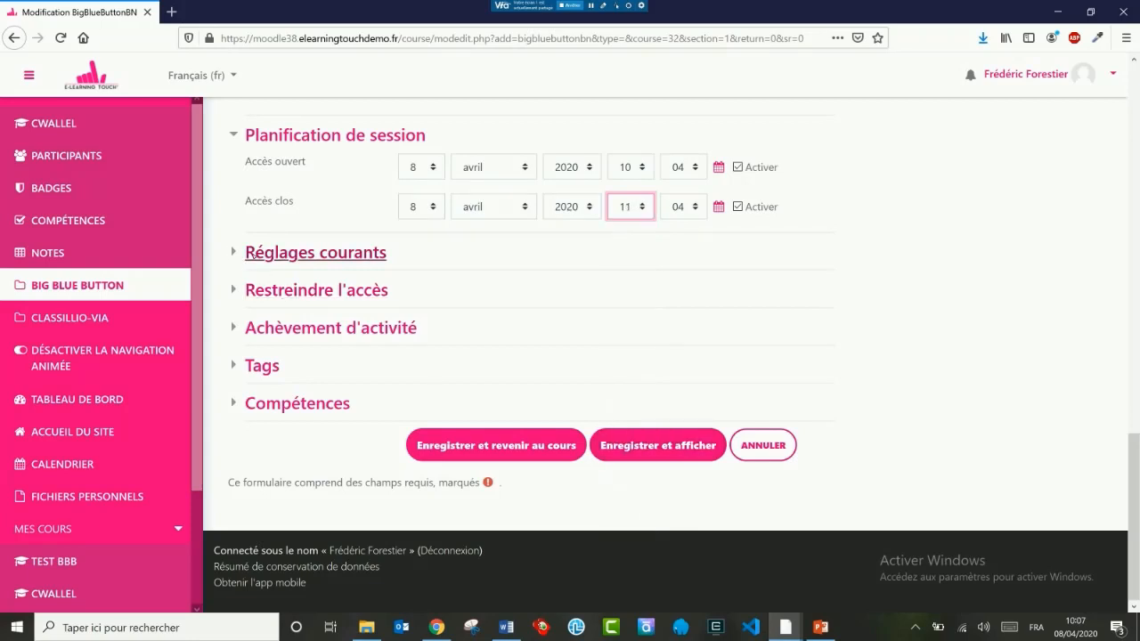
Step: Review the common settings, access restriction and activity completion sections, and save the conference, returning to the course
click(248, 257)
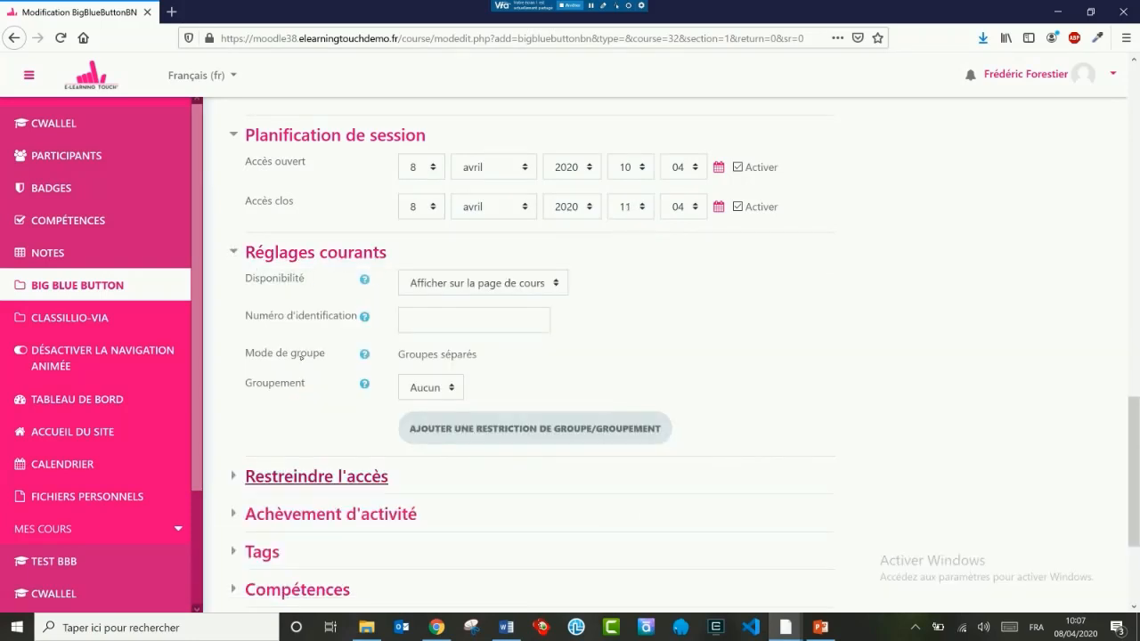
click(267, 485)
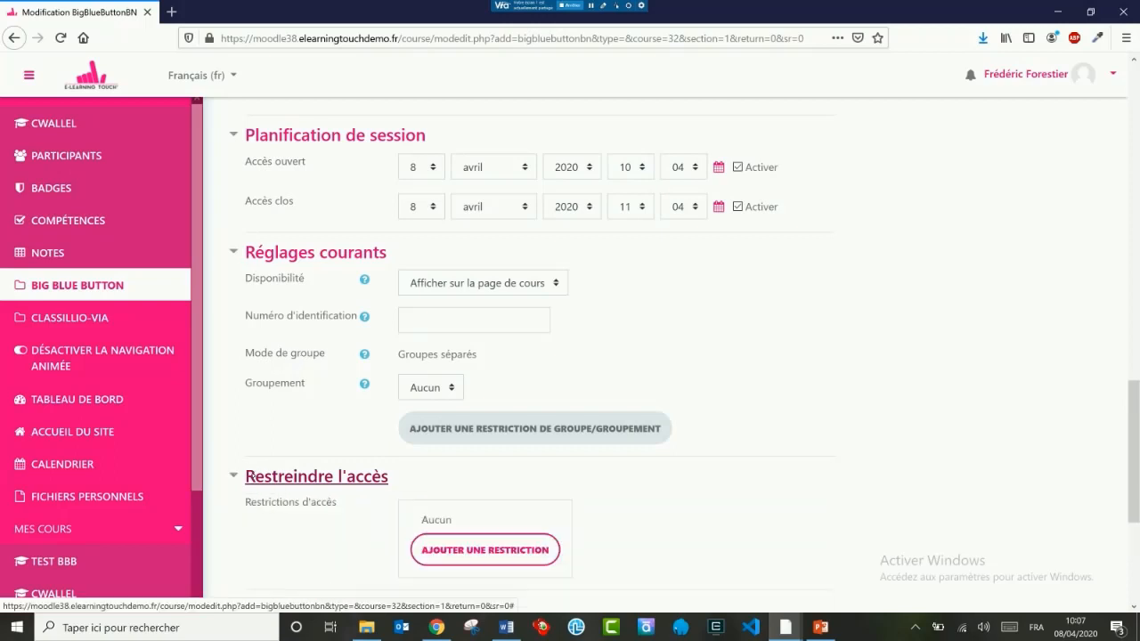
scroll(738, 327, down, 3)
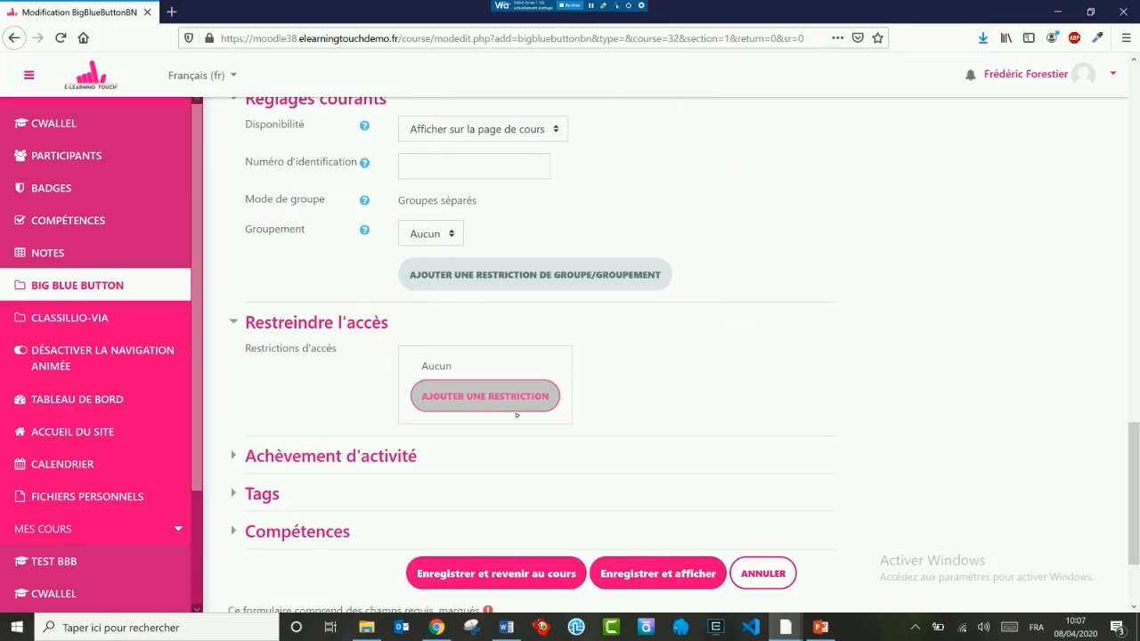
scroll(685, 325, down, 3)
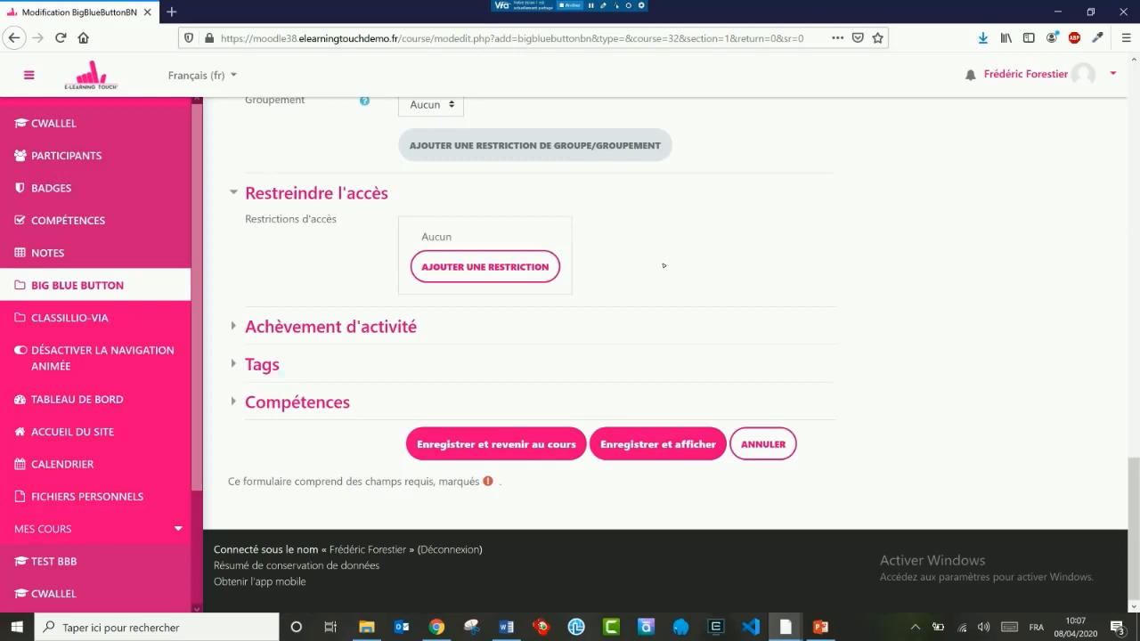
click(299, 334)
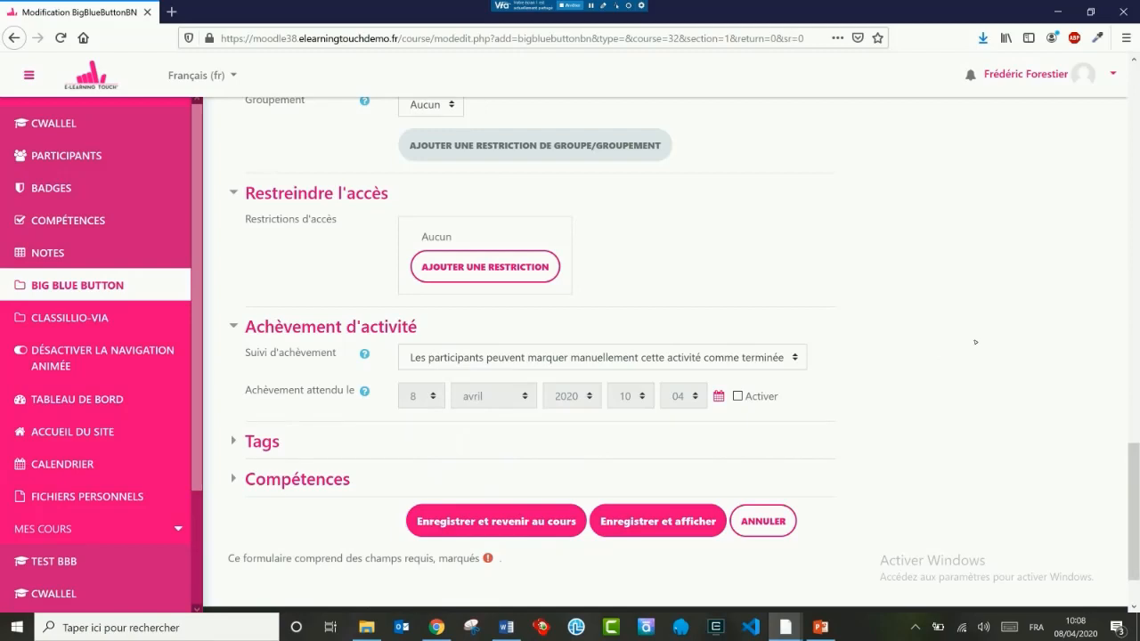
scroll(946, 383, down, 2)
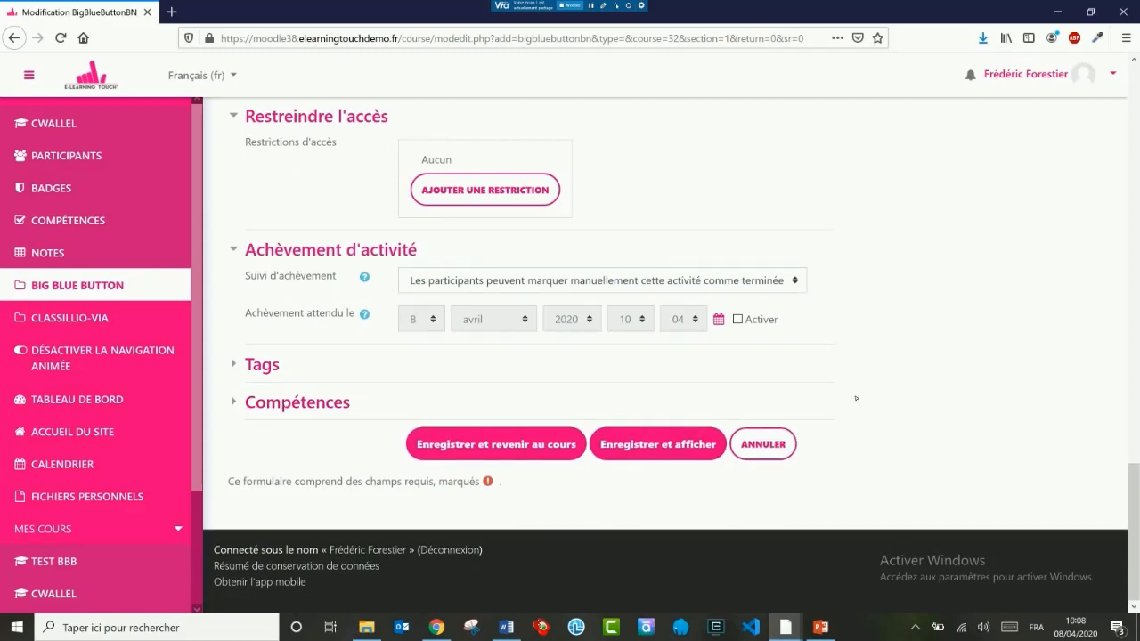
click(504, 444)
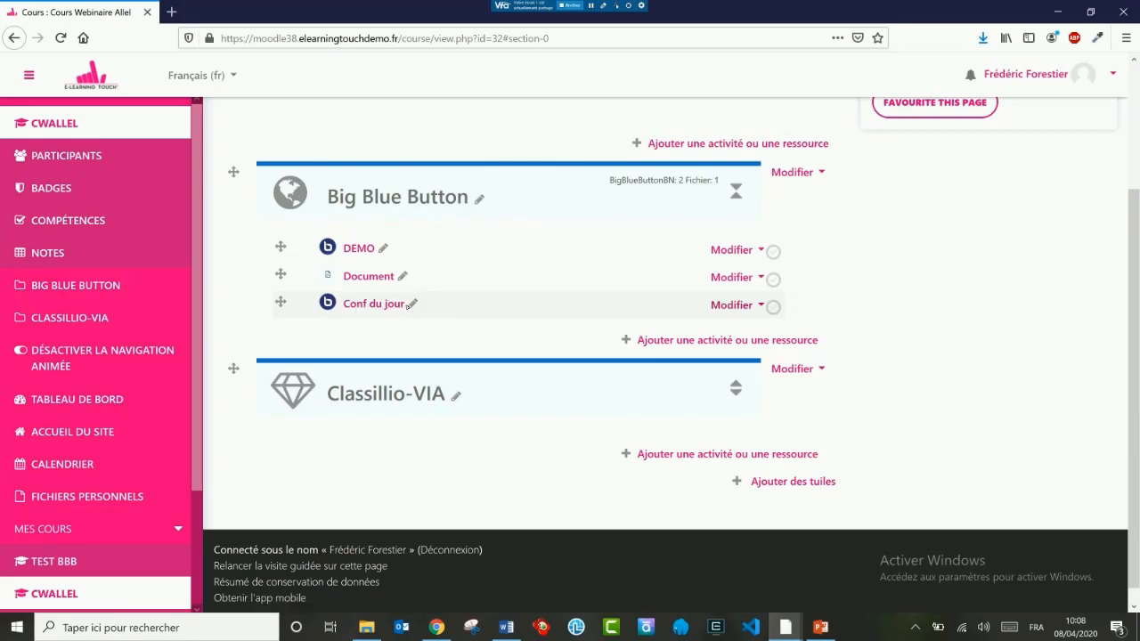
Step: Reopen the settings of the Conf du jour activity and reveal its additional general settings
click(726, 307)
click(672, 328)
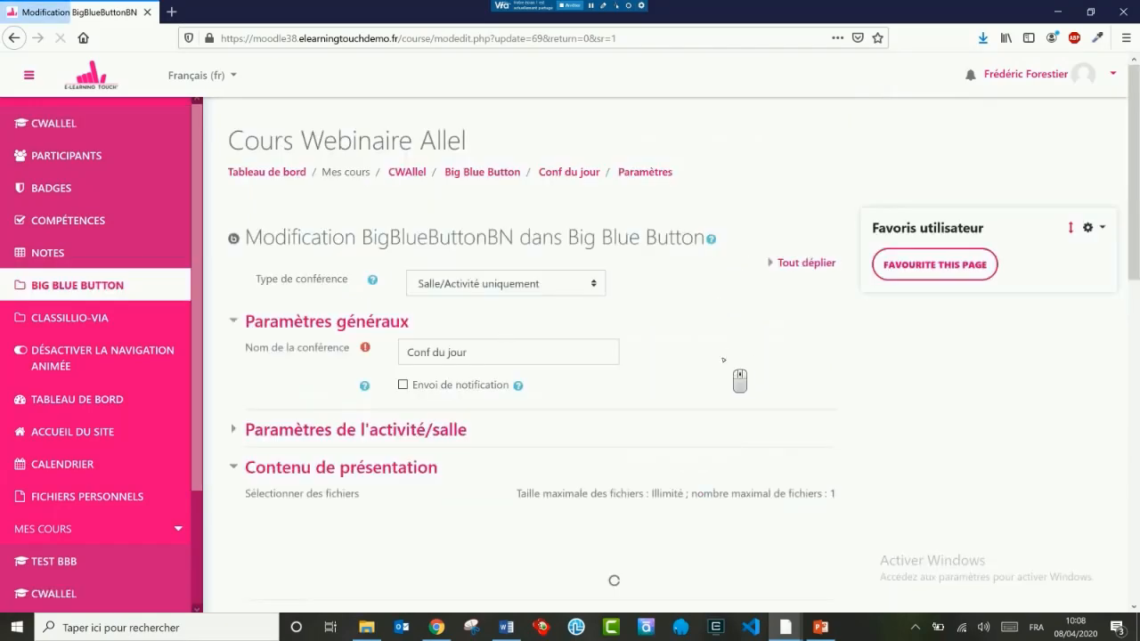
scroll(721, 361, down, 3)
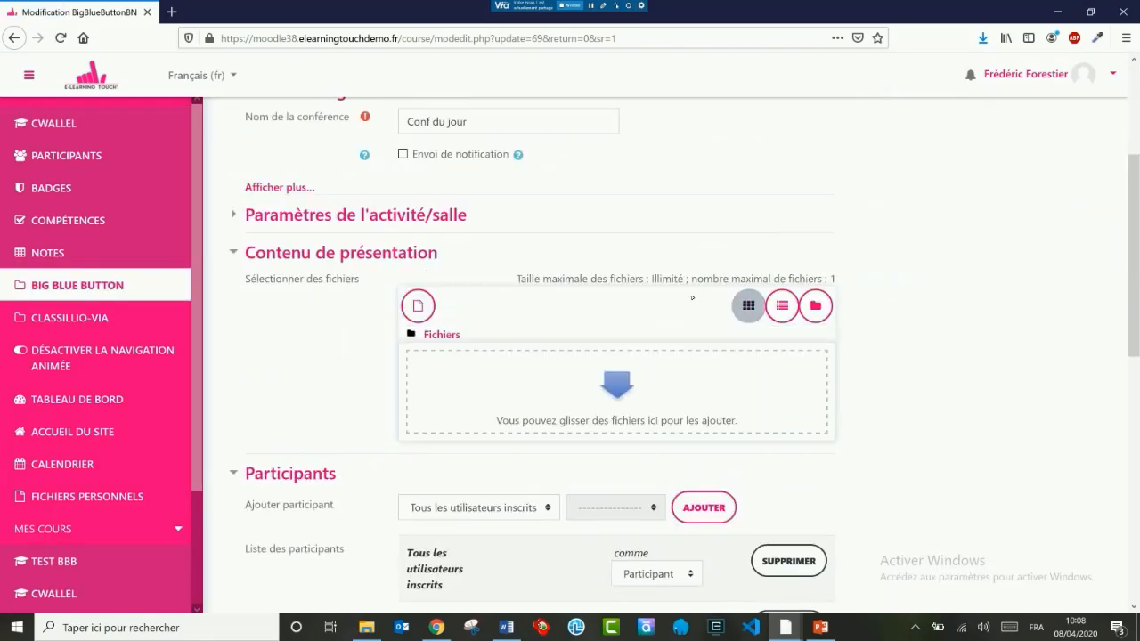
scroll(338, 377, up, 4)
scroll(338, 376, down, 5)
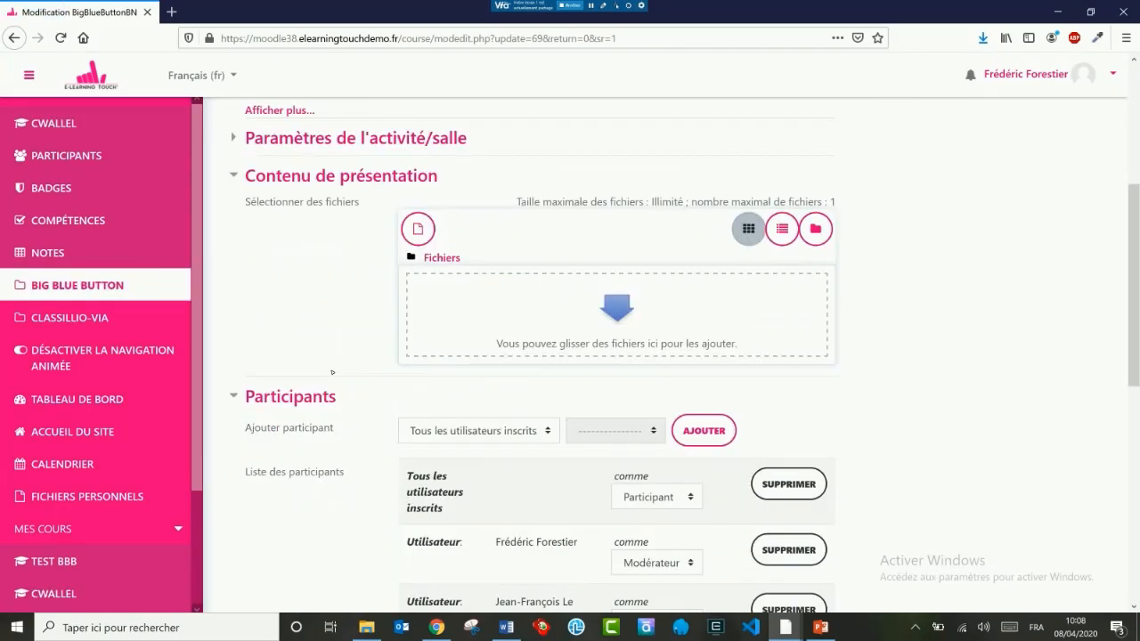
scroll(293, 302, down, 1)
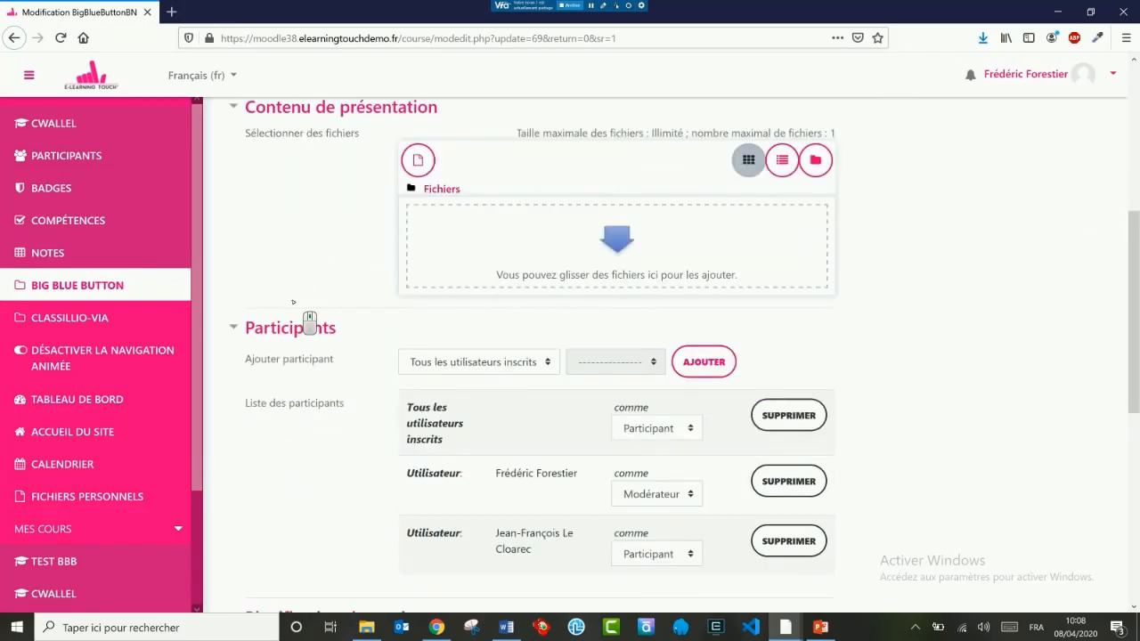
scroll(293, 302, up, 4)
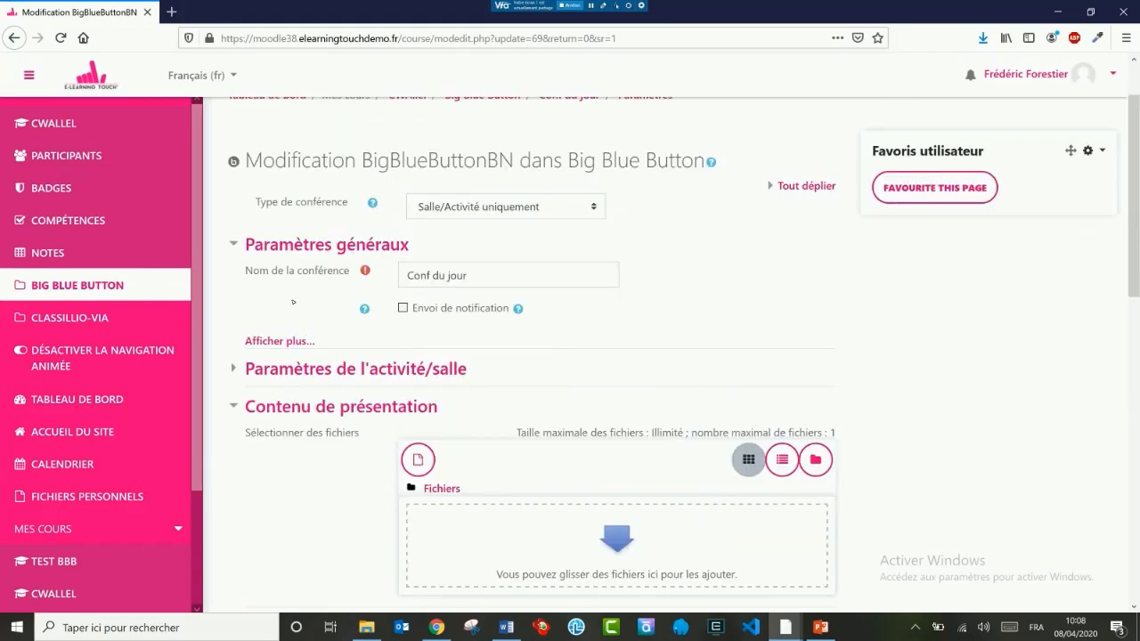
click(278, 342)
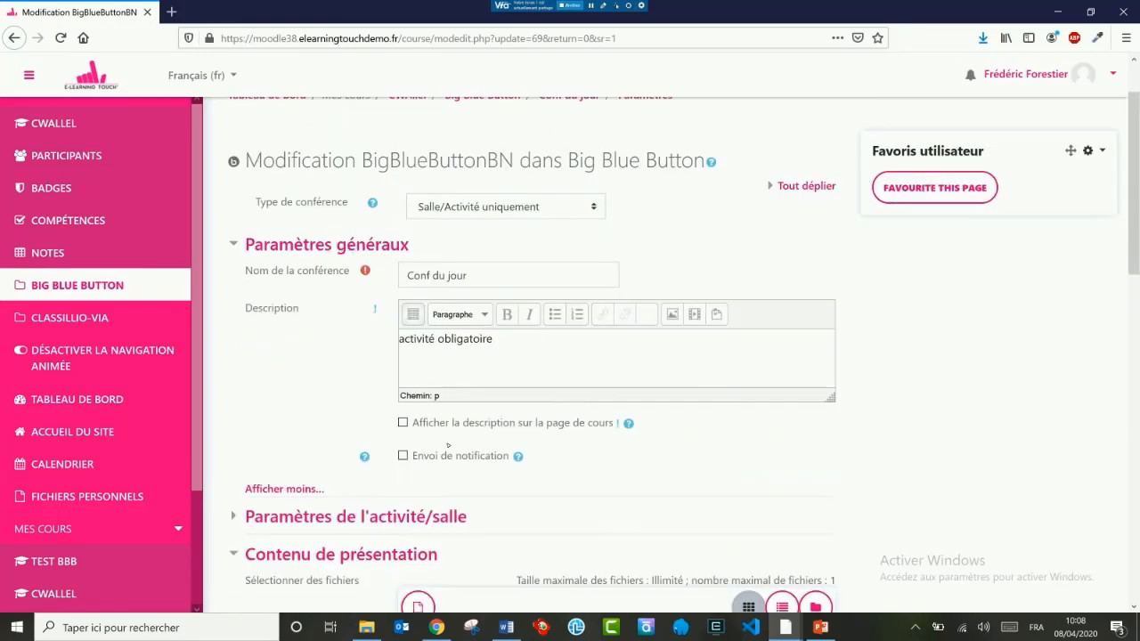
Step: Set the conference description to show on the course page and save the activity, returning to the course
click(403, 422)
click(922, 415)
scroll(922, 415, down, 10)
click(484, 445)
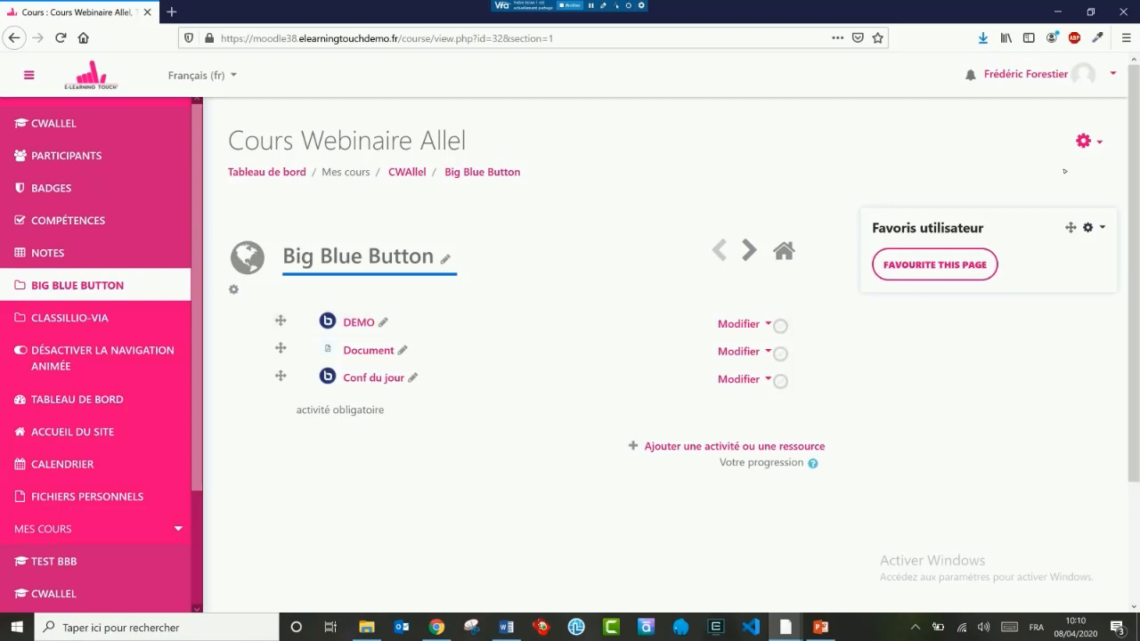
Step: Leave the course's editing mode and enter the Conf du jour conference session
click(1084, 140)
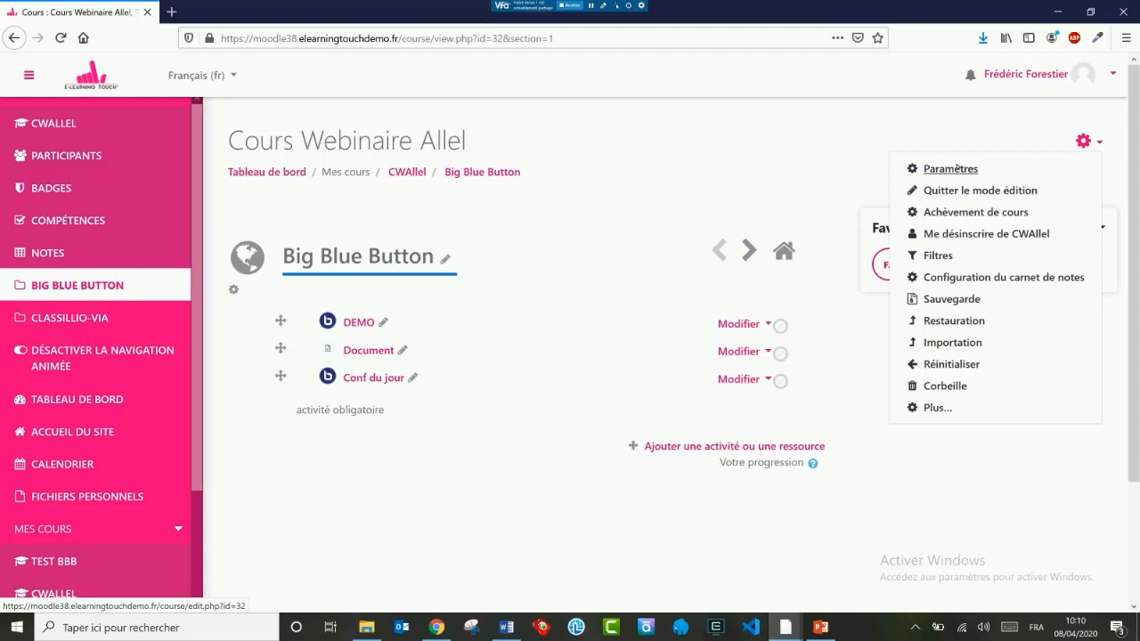
click(975, 189)
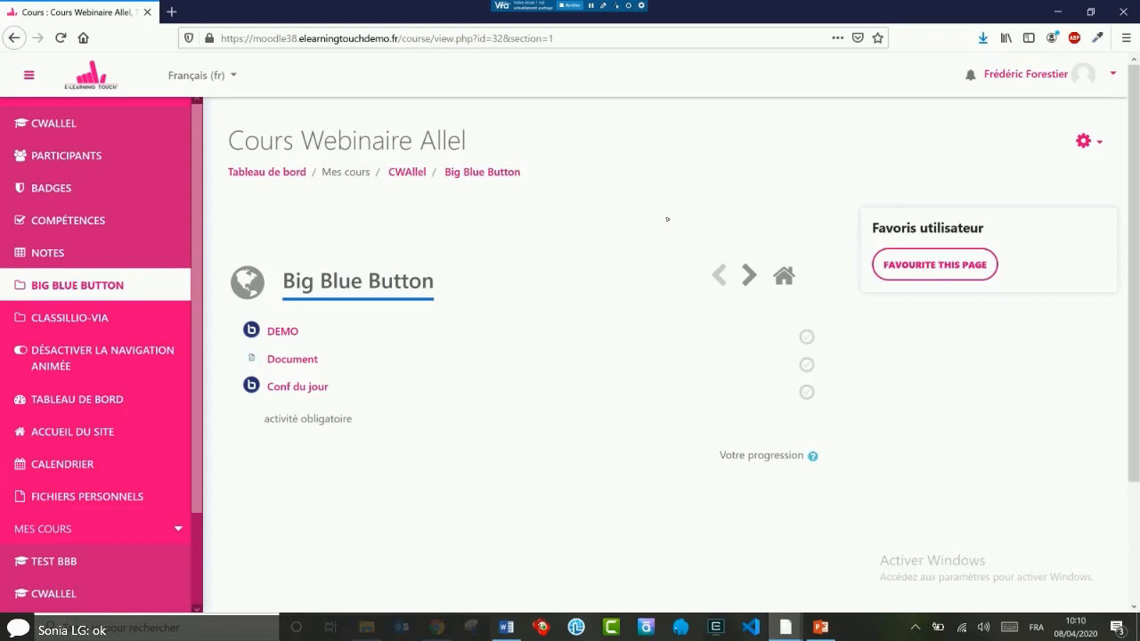
click(295, 389)
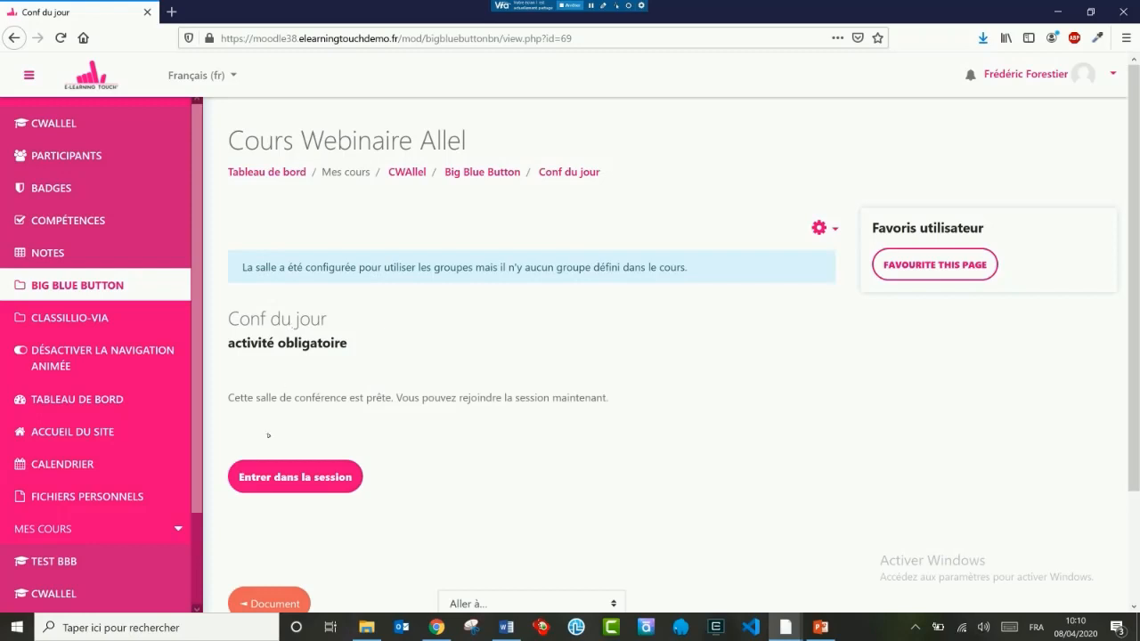
click(301, 479)
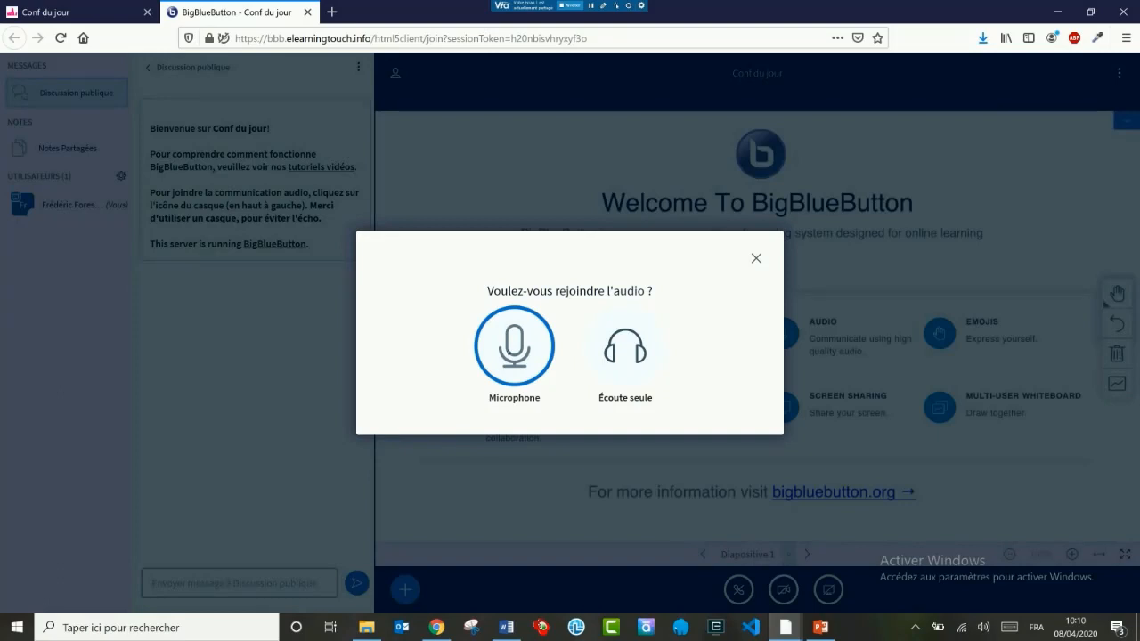
Step: Join the conference audio with the microphone, allowing browser access and confirming the echo test, and mute the microphone
click(513, 344)
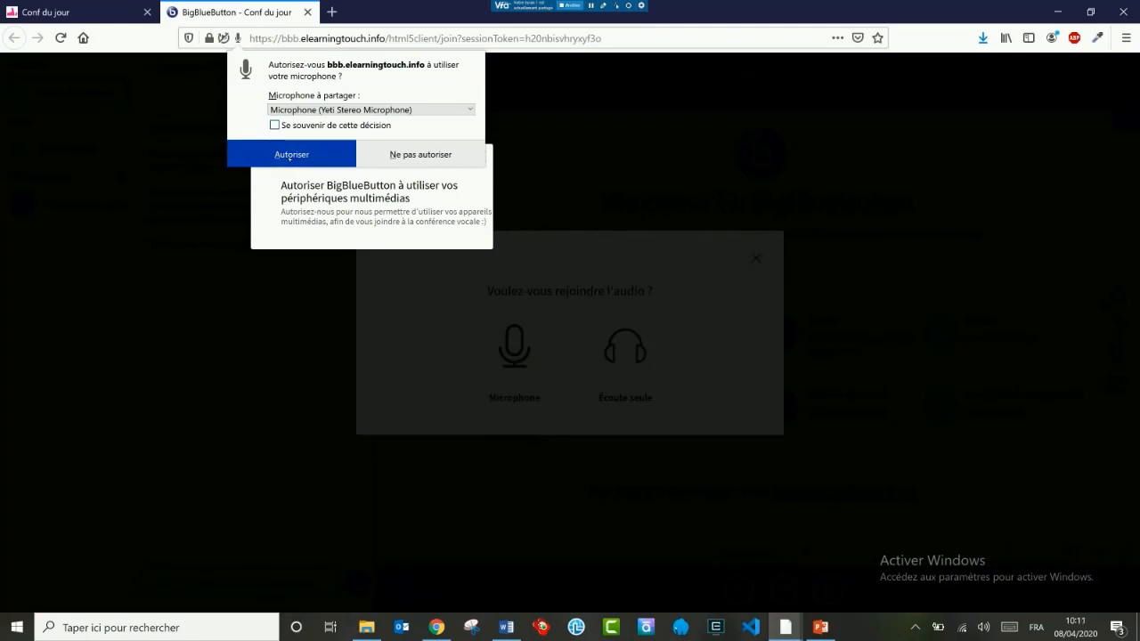
click(300, 164)
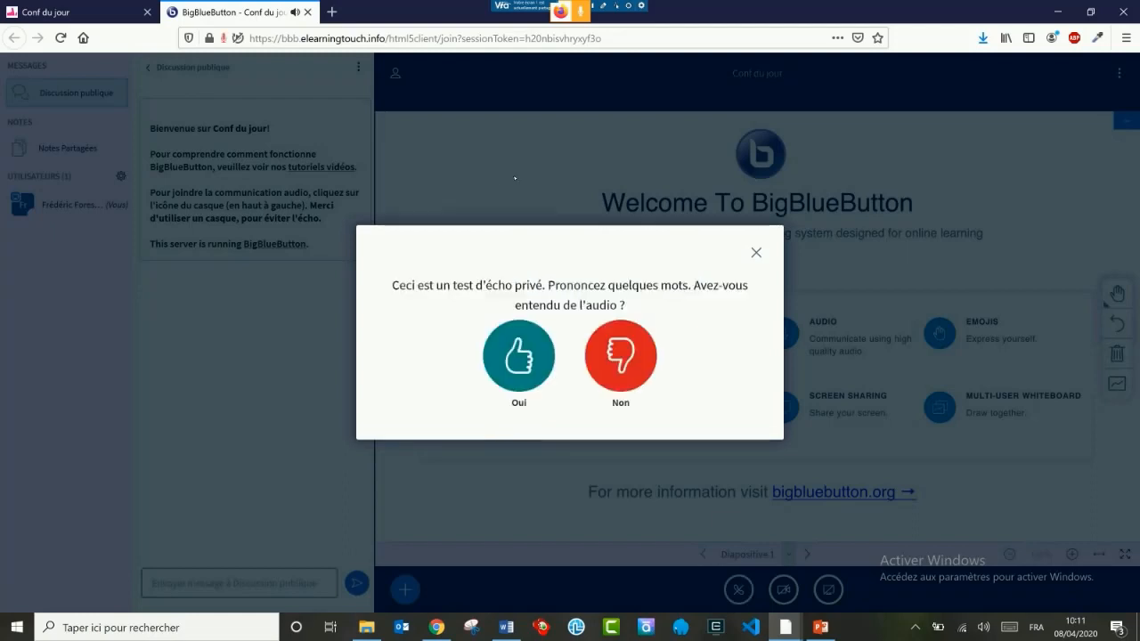
click(525, 367)
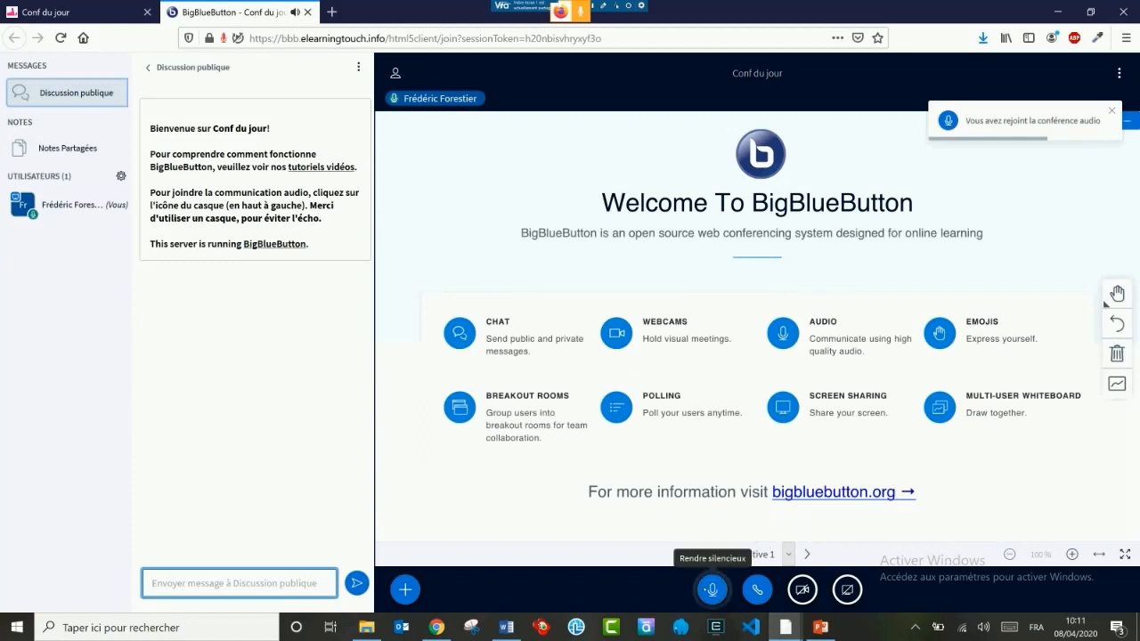
click(723, 598)
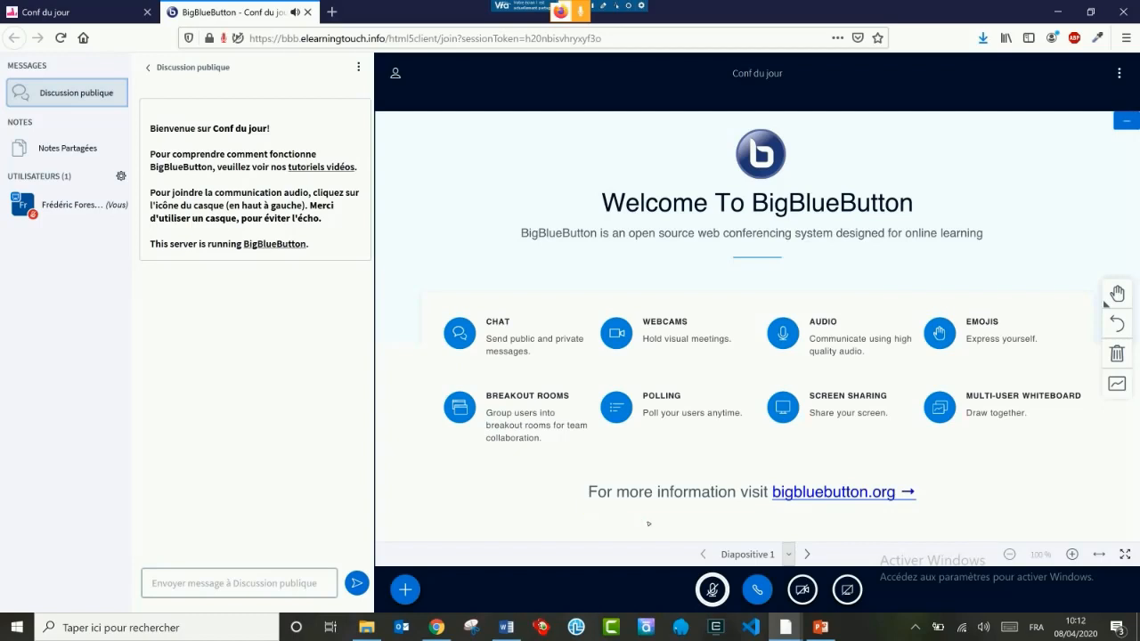
Step: Return to the CWAllel course home page in Moodle and show the Big Blue Button section's activities
click(84, 5)
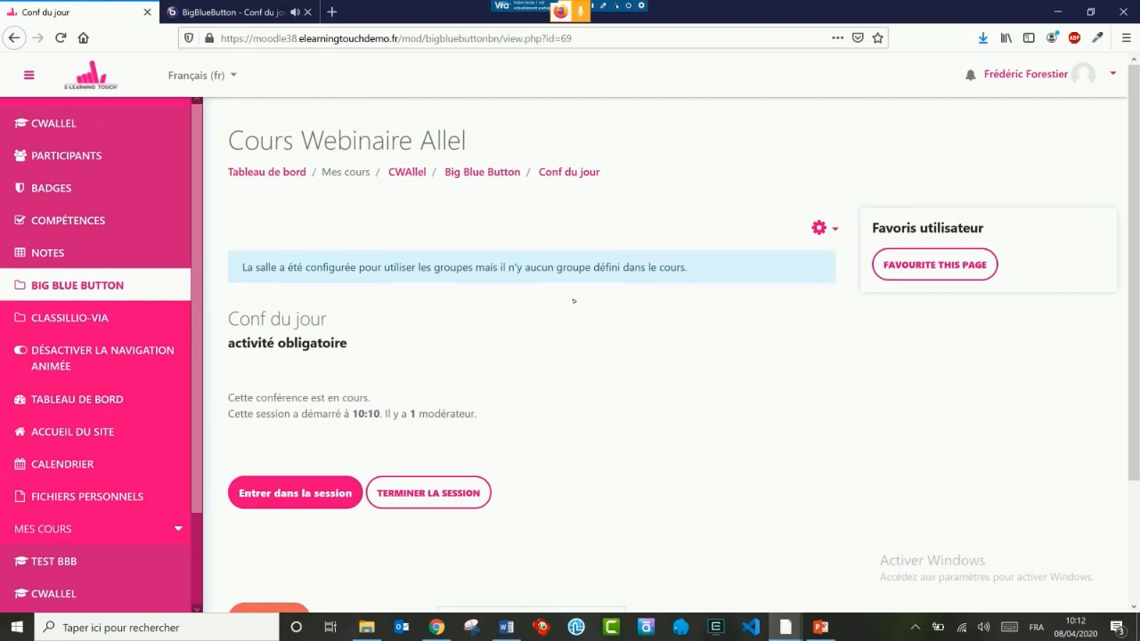
click(481, 172)
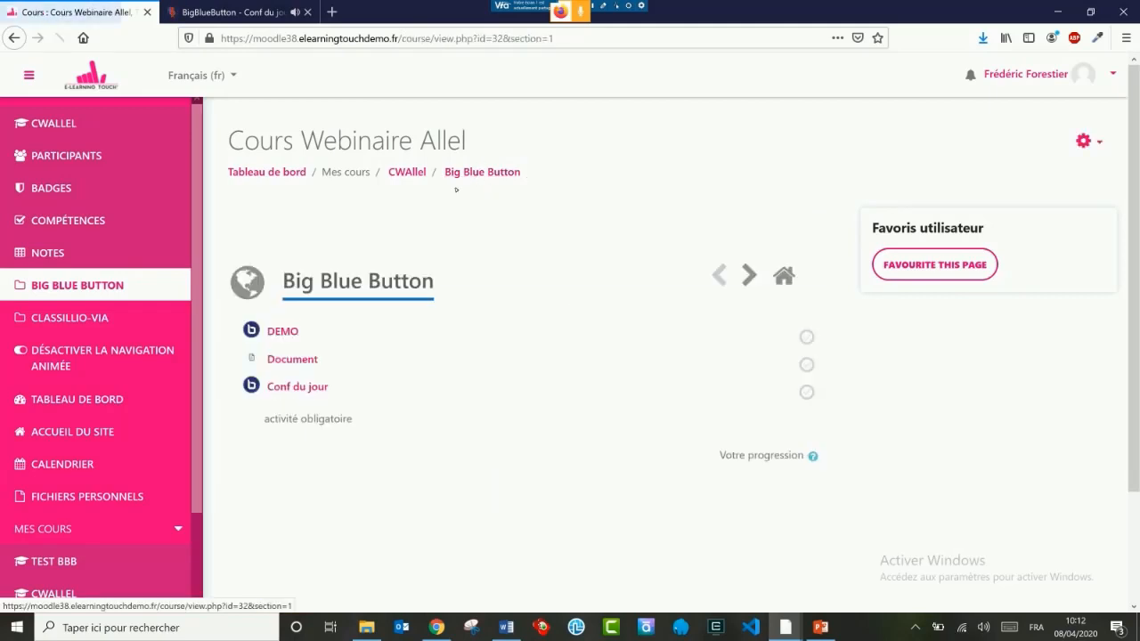
click(407, 173)
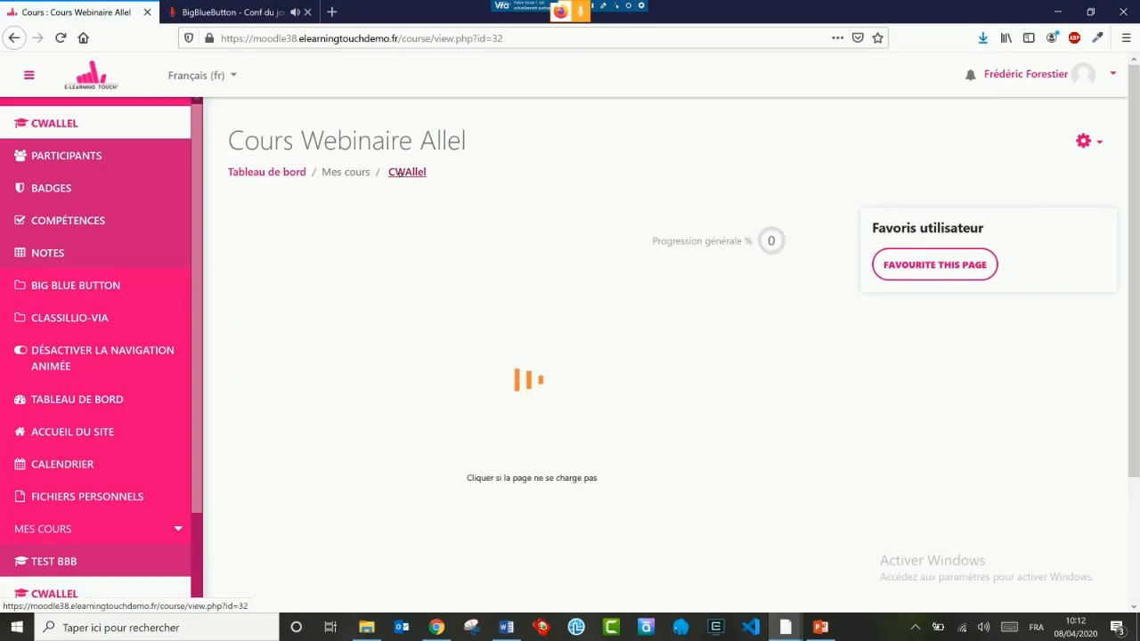
click(322, 342)
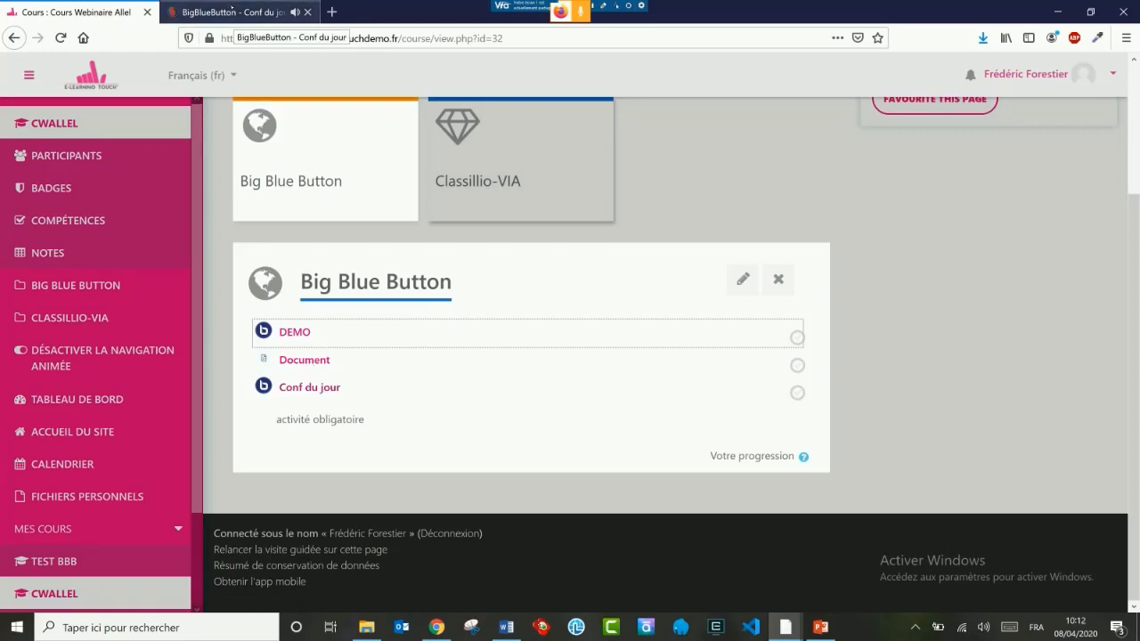
Step: View the participants and public chat in the Conf du jour session, and open the screen-sharing capture options
click(233, 11)
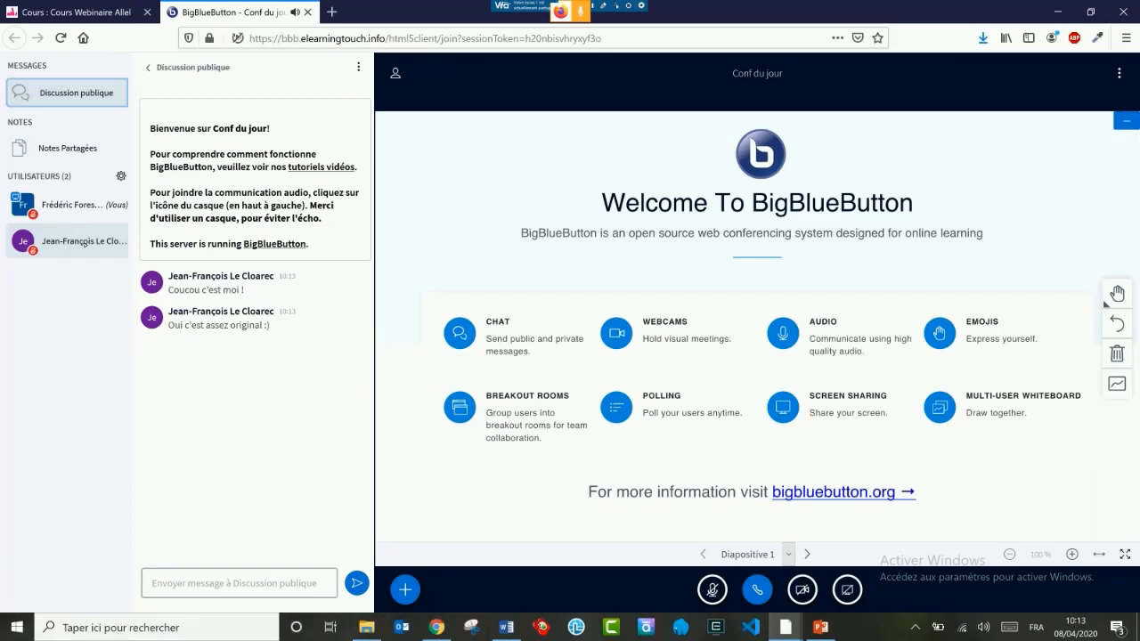
click(641, 5)
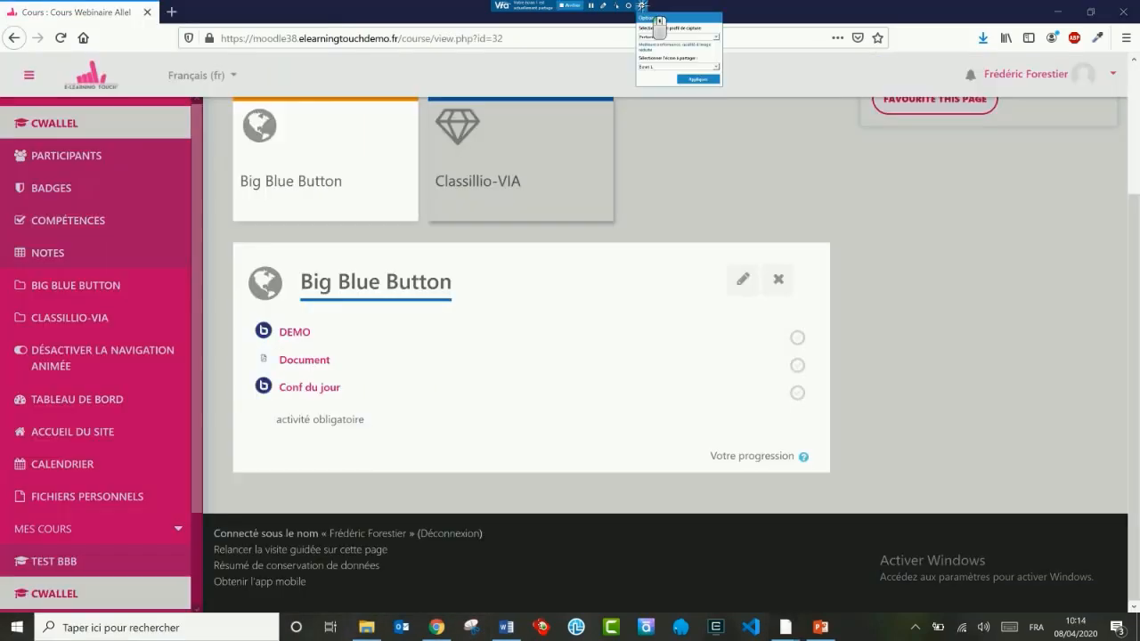
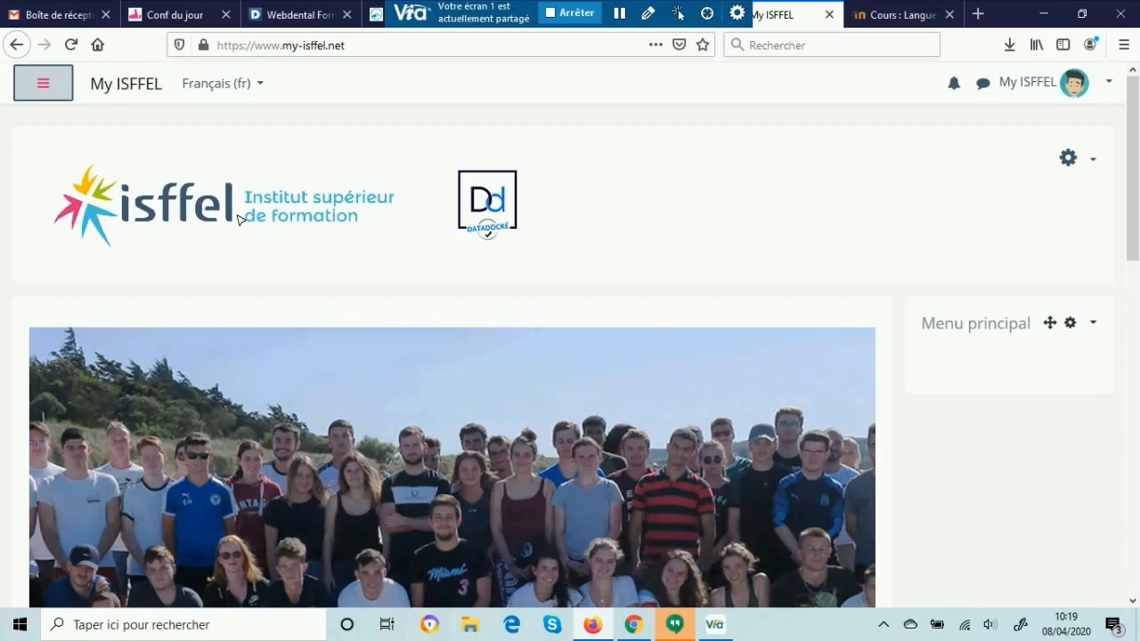
Step: Look through the My ISFFEL home page, from the banner and training area tiles to the mobile app download links
scroll(237, 220, down, 2)
scroll(238, 220, up, 2)
scroll(701, 273, down, 5)
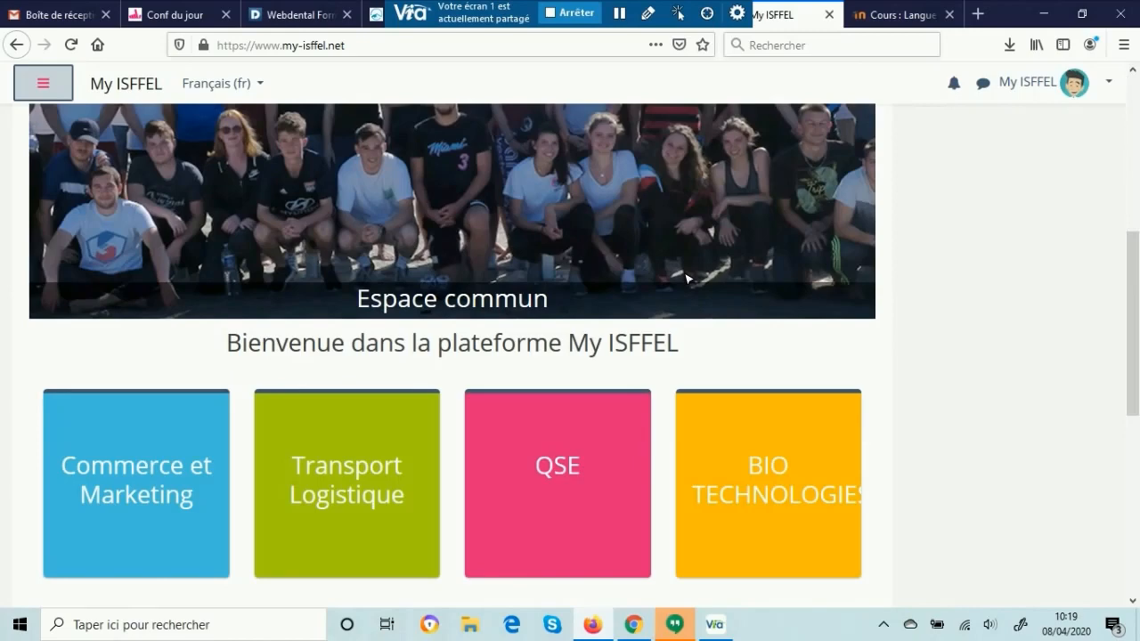
scroll(687, 279, down, 3)
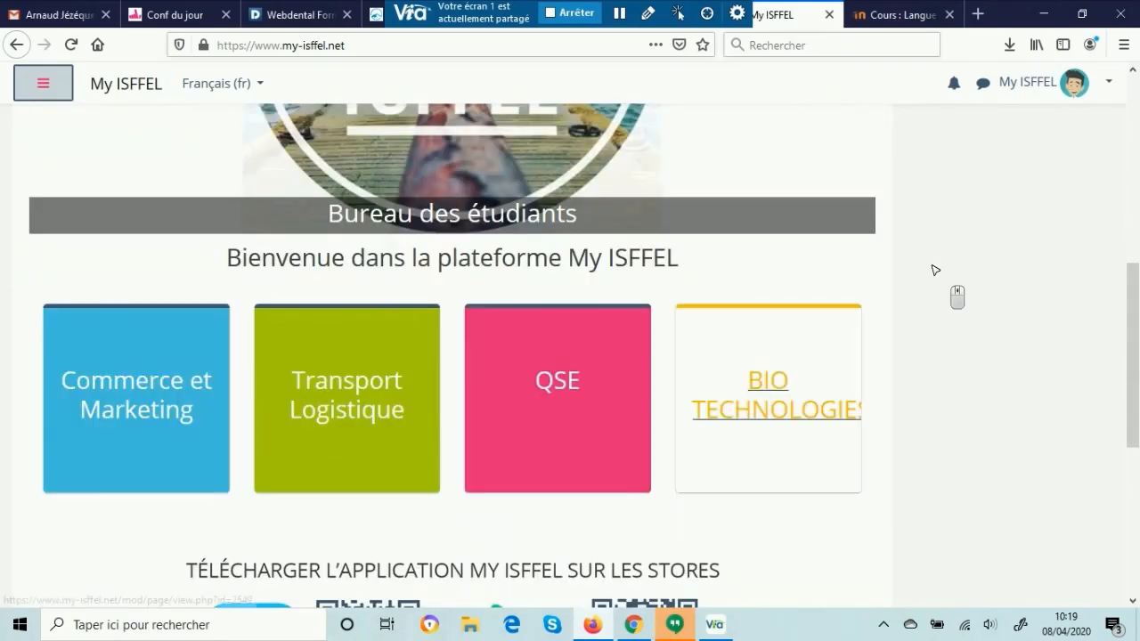
scroll(796, 288, down, 2)
scroll(802, 287, down, 2)
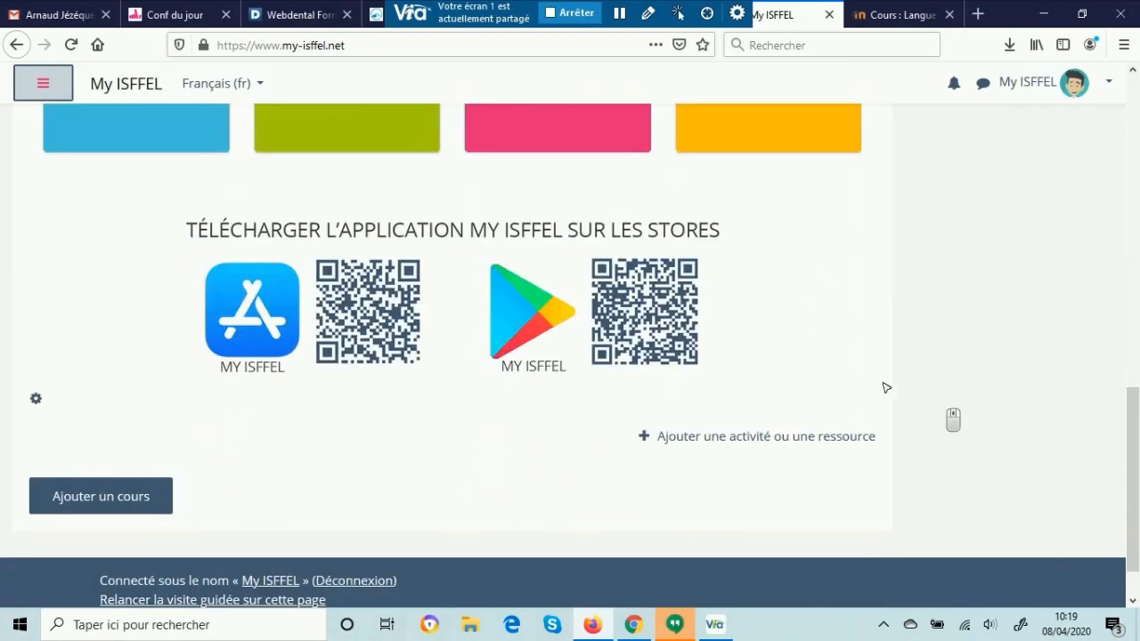
scroll(963, 381, up, 4)
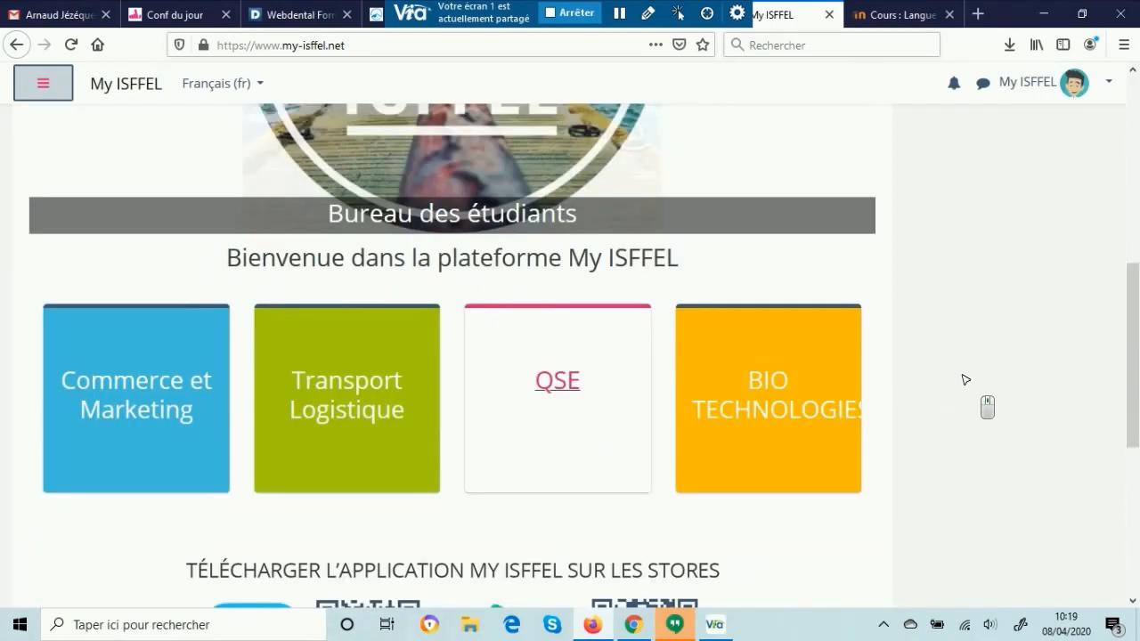
scroll(850, 293, down, 3)
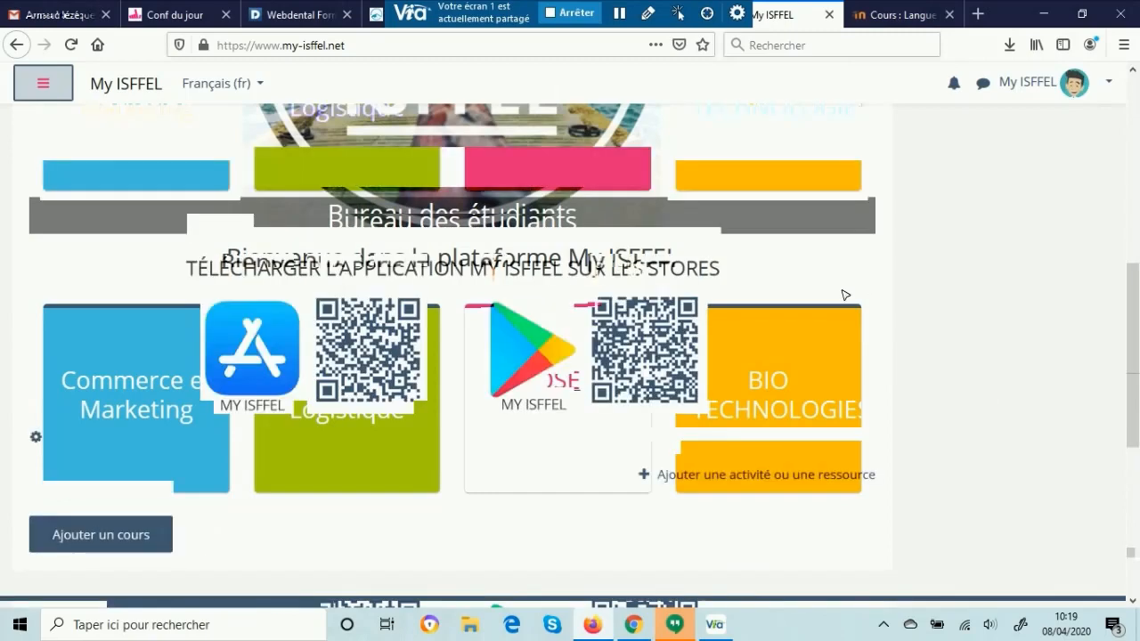
scroll(850, 293, up, 4)
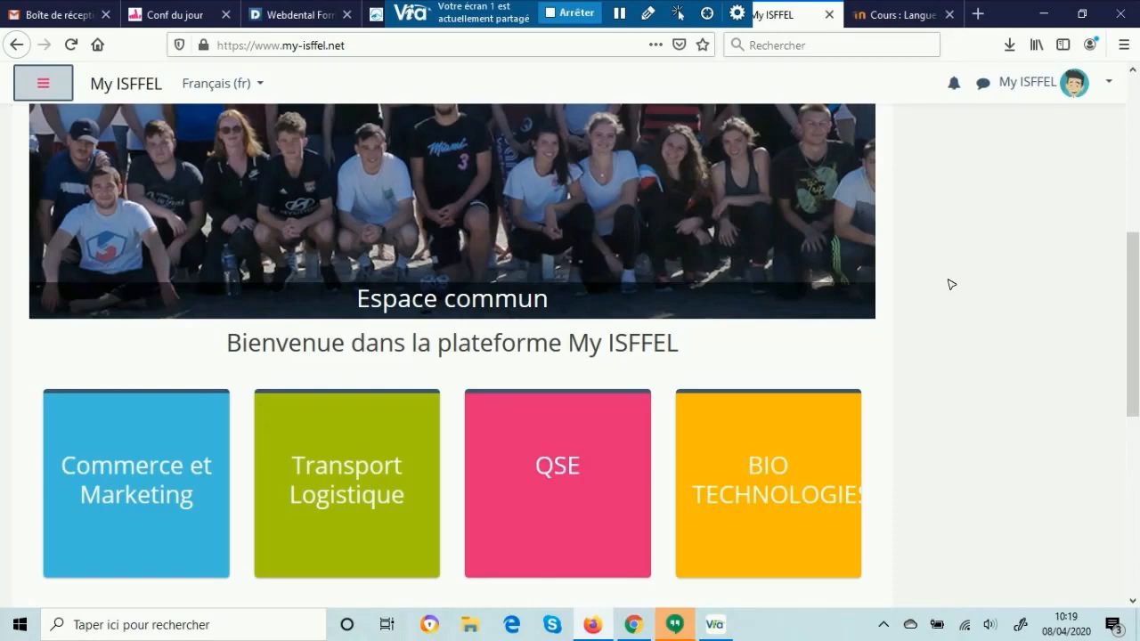
scroll(1040, 288, up, 3)
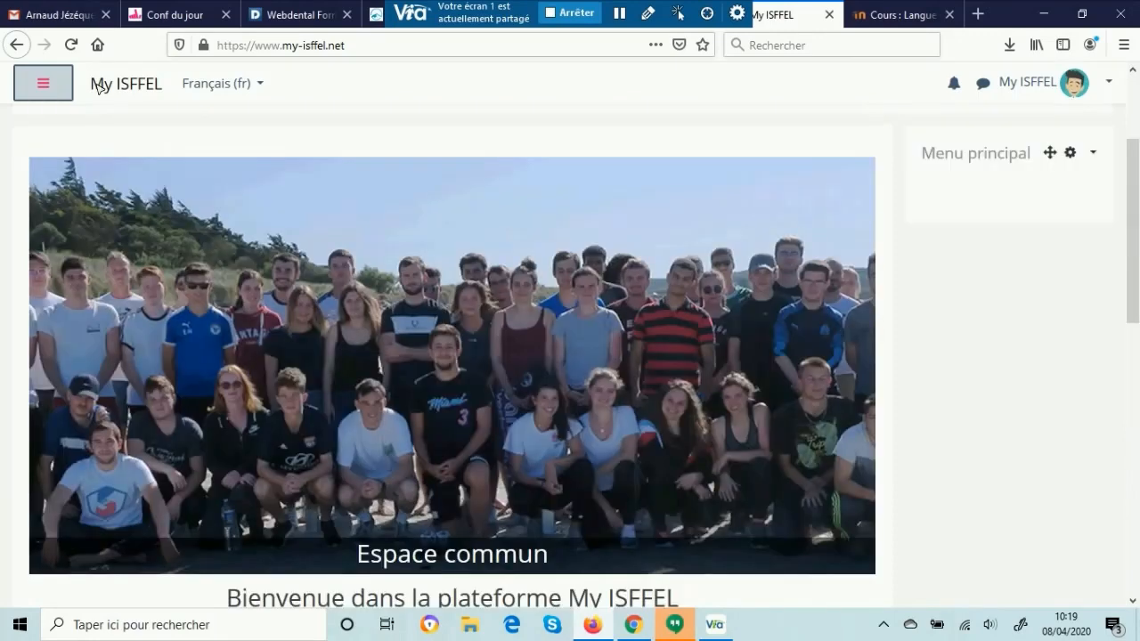
scroll(99, 85, down, 3)
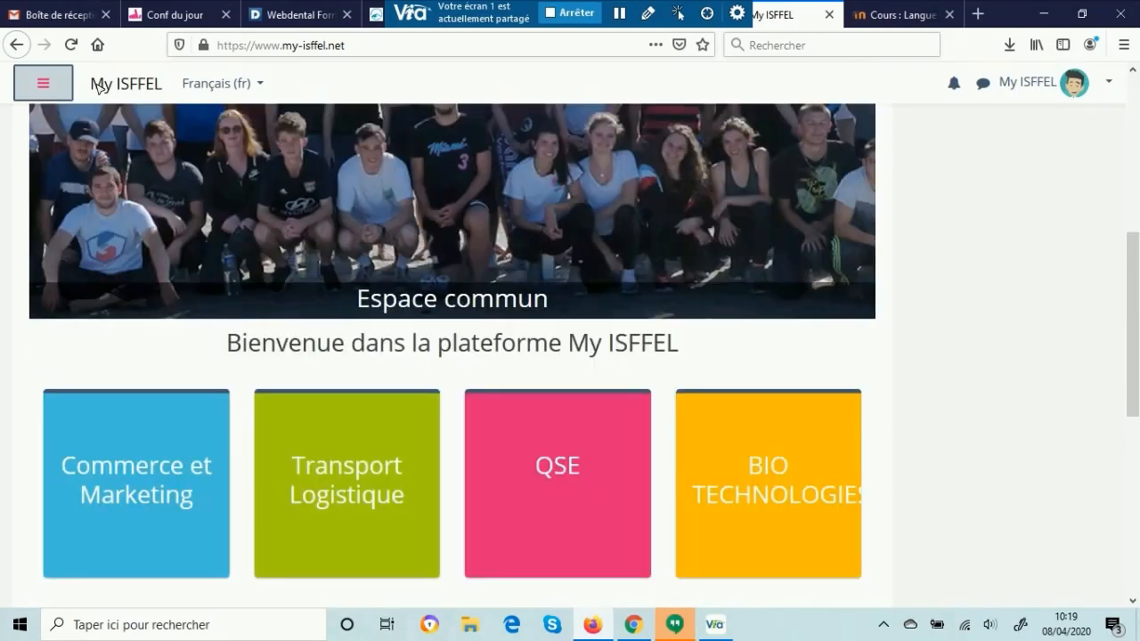
Step: Go to the test course from the site navigation and hide the navigation drawer
click(41, 83)
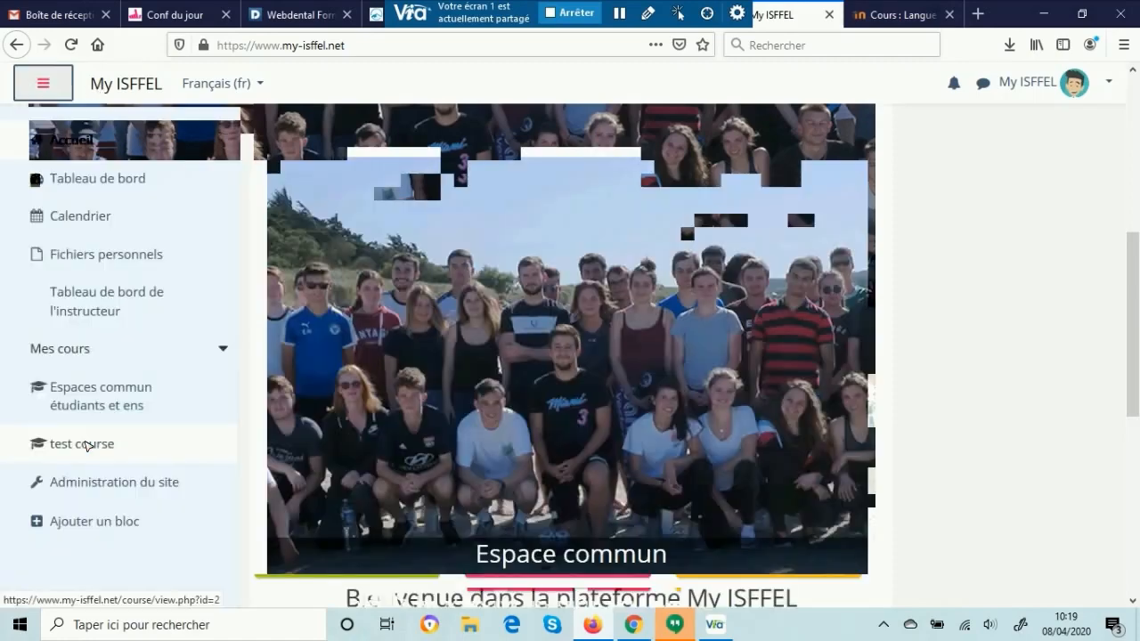
click(86, 445)
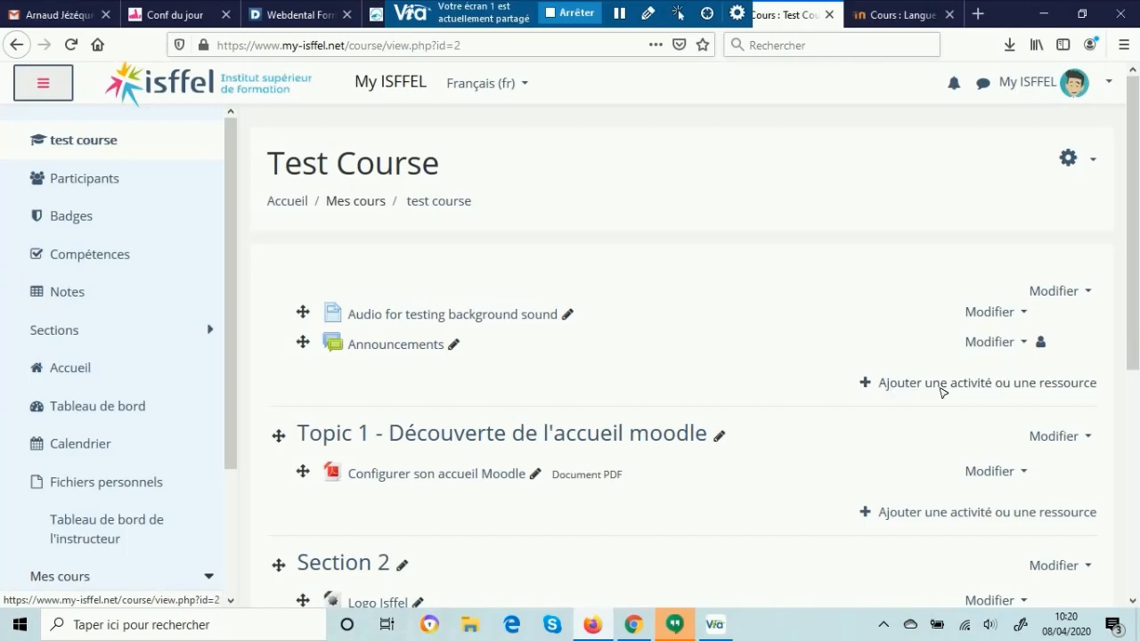
click(52, 93)
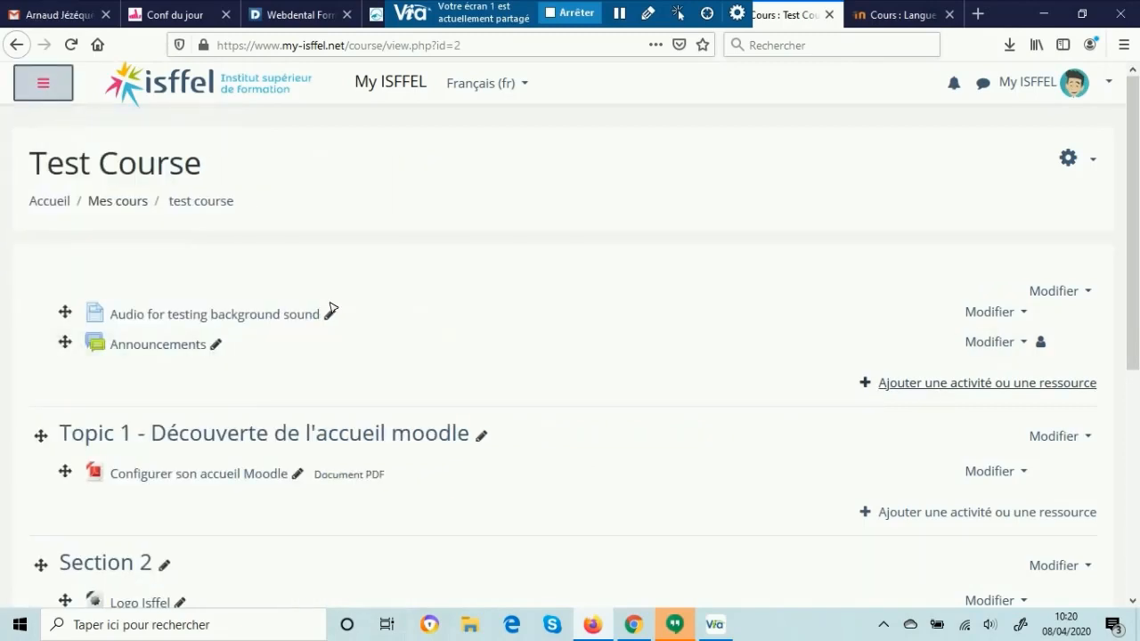
Step: Add a Via activity to the general section of Test Course
click(995, 383)
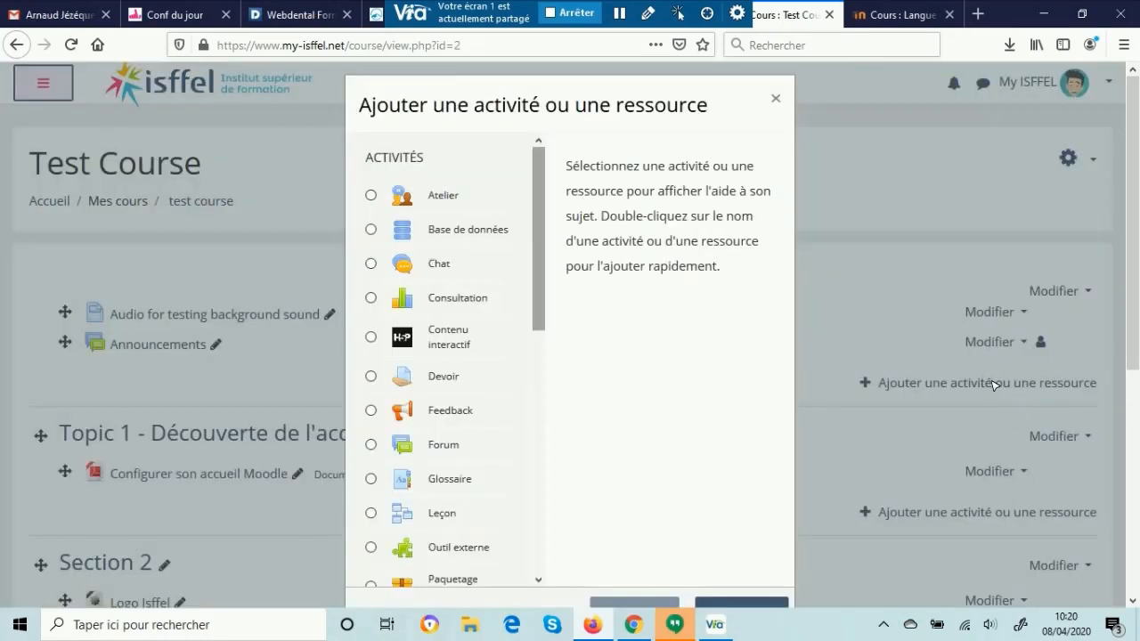
scroll(540, 244, down, 5)
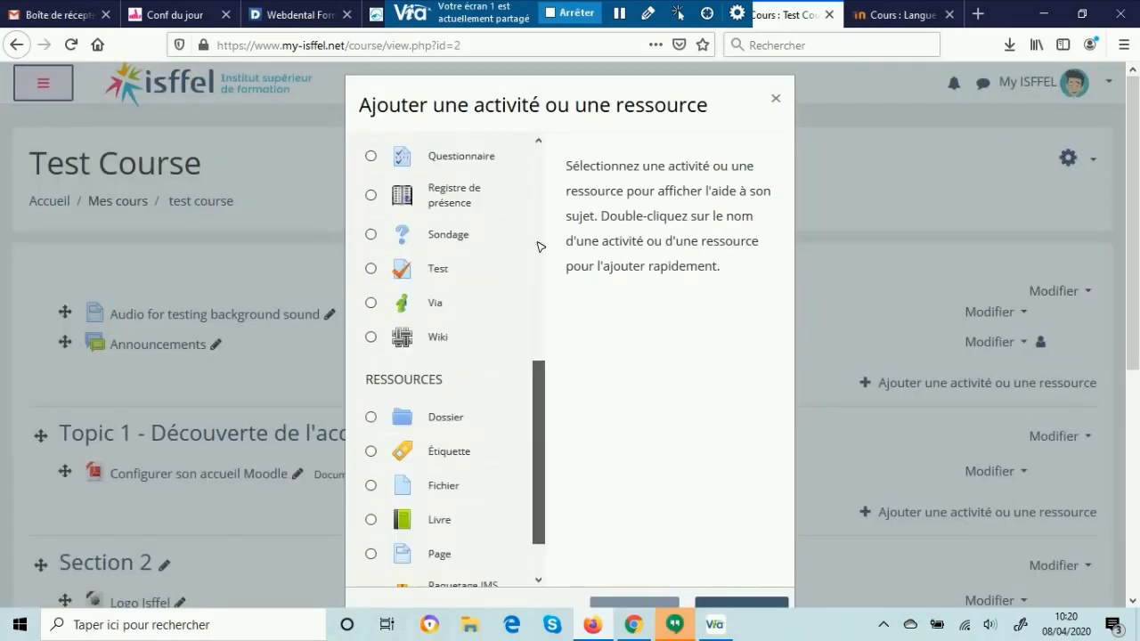
click(438, 295)
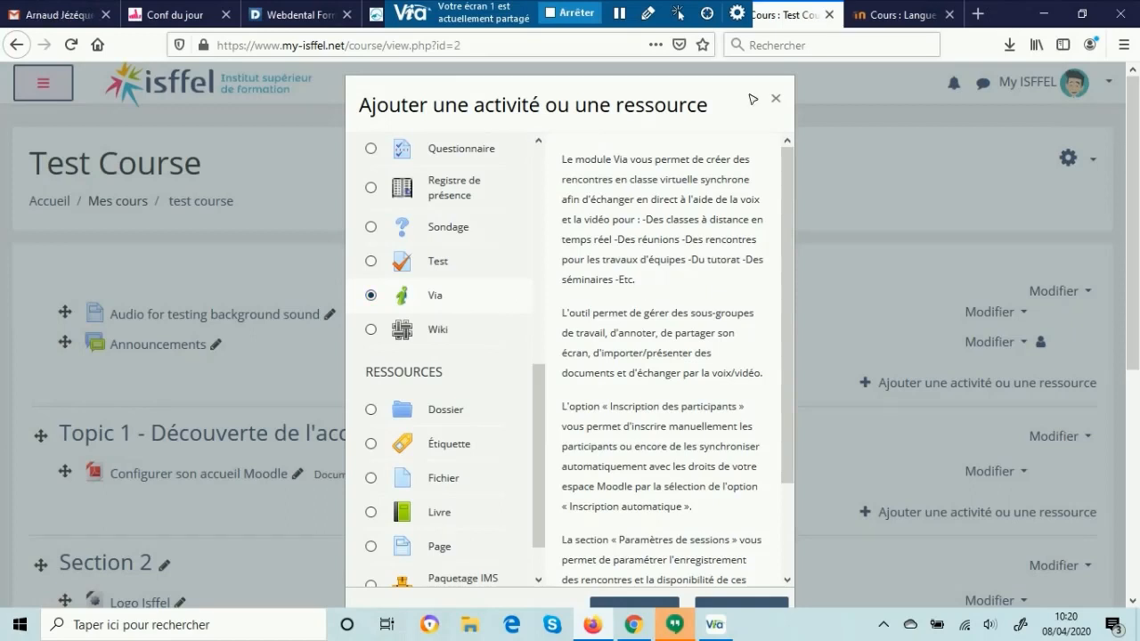
scroll(690, 98, down, 1)
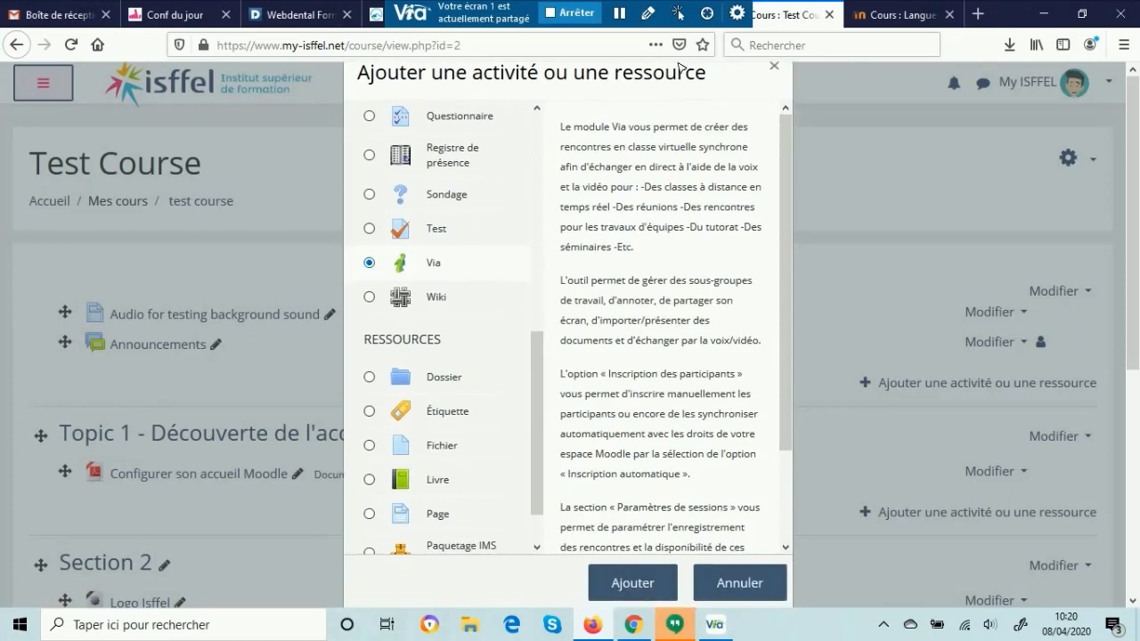
click(641, 583)
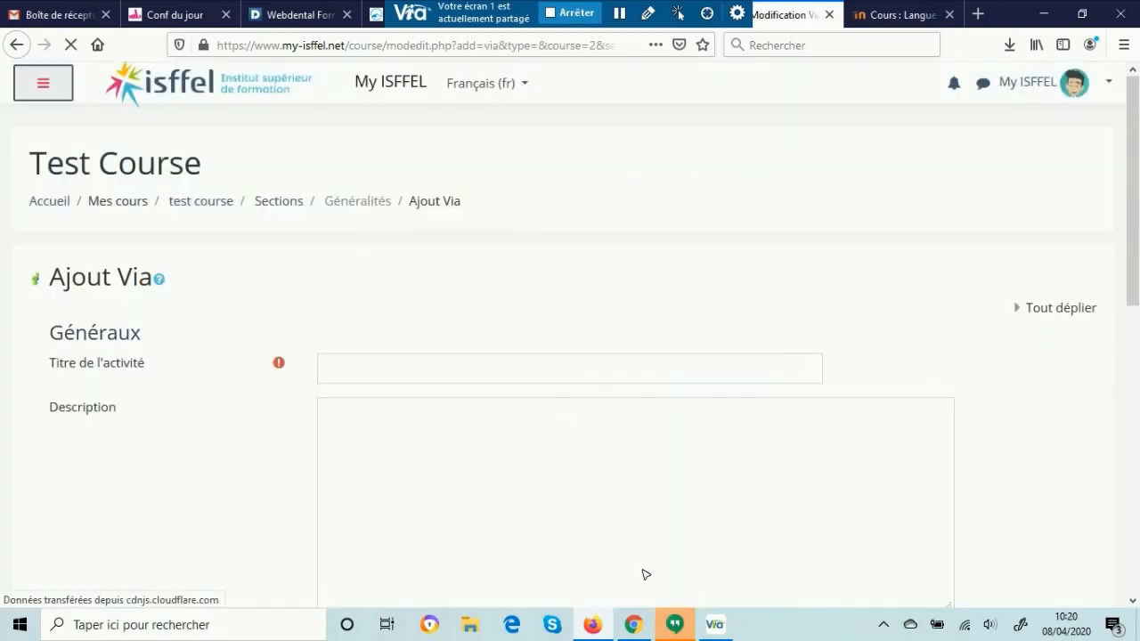
Step: Title the Via activity "Ma classe virtuelle.."
click(356, 365)
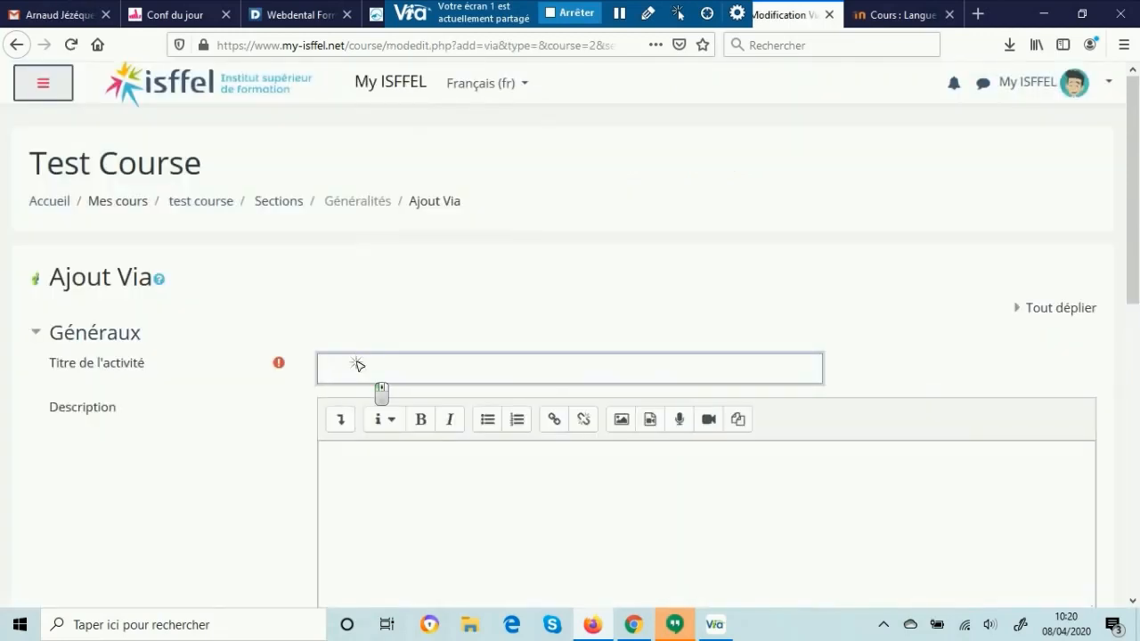
scroll(453, 320, down, 2)
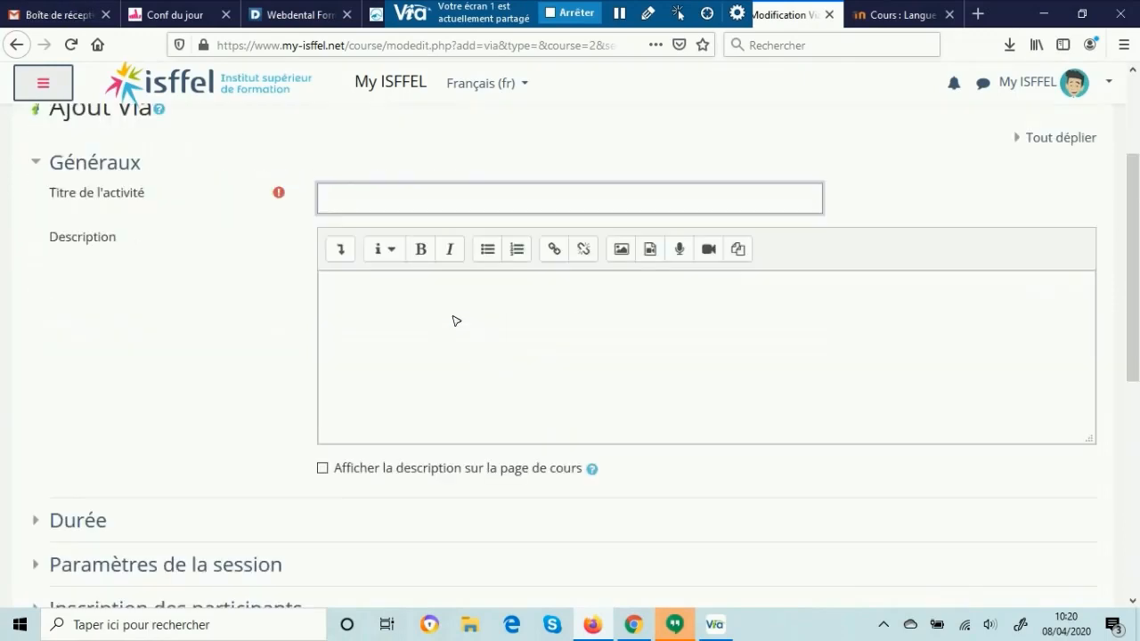
text(Ma clas)
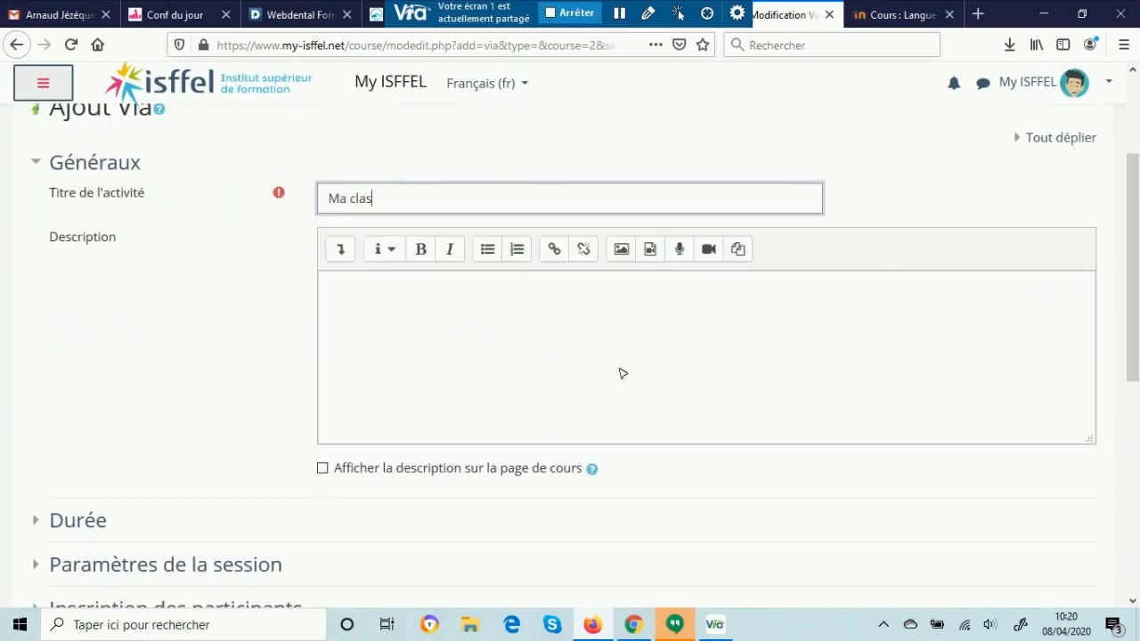
text(se virtuelle)
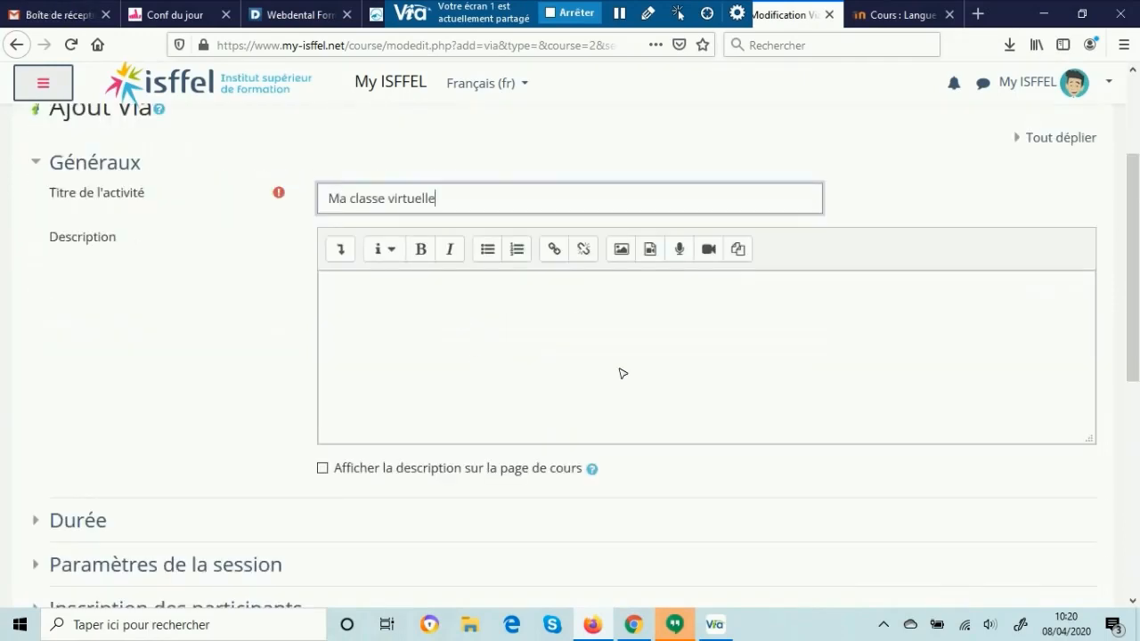
text(..)
Step: Expand the Durée settings and review the availability date, duration, minimum attendance time and reminder options
scroll(268, 418, down, 4)
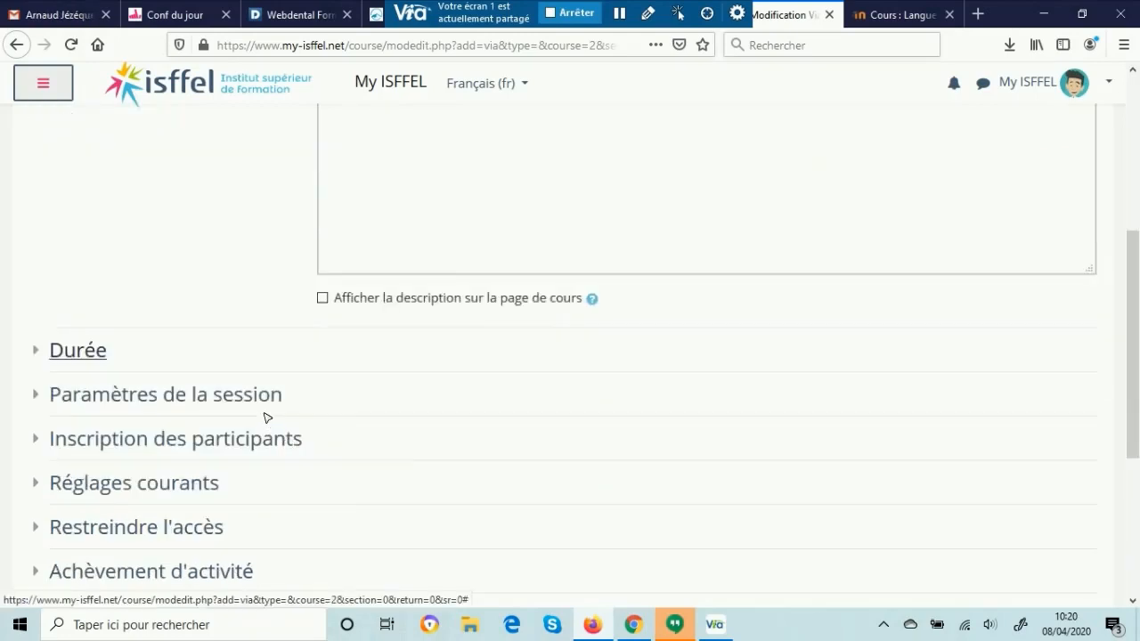
click(37, 353)
scroll(230, 319, down, 6)
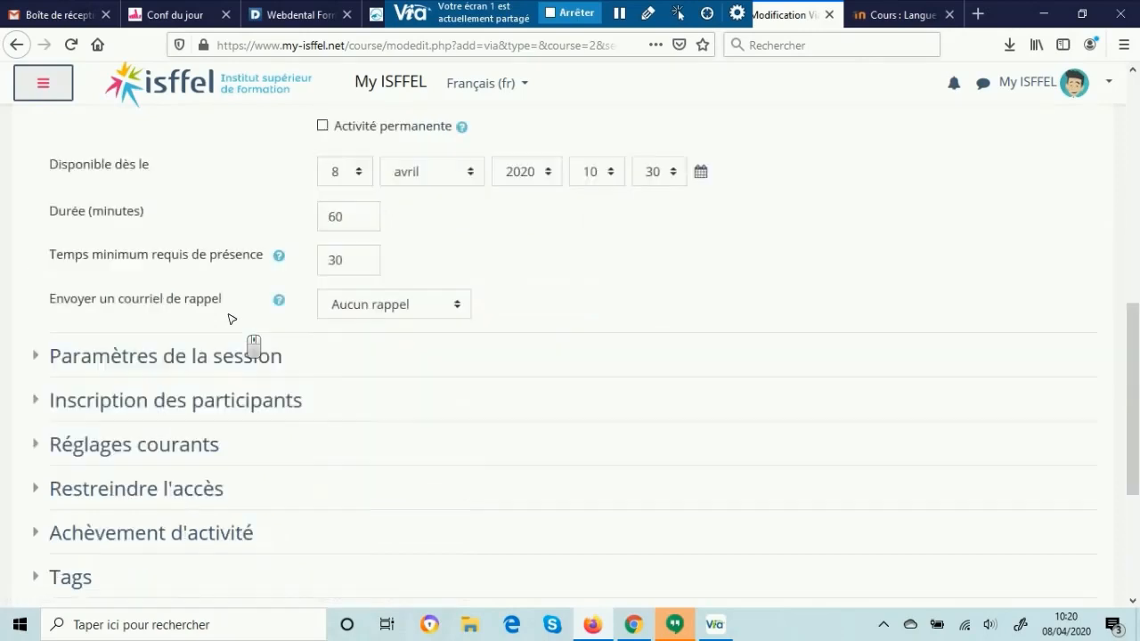
scroll(230, 318, up, 2)
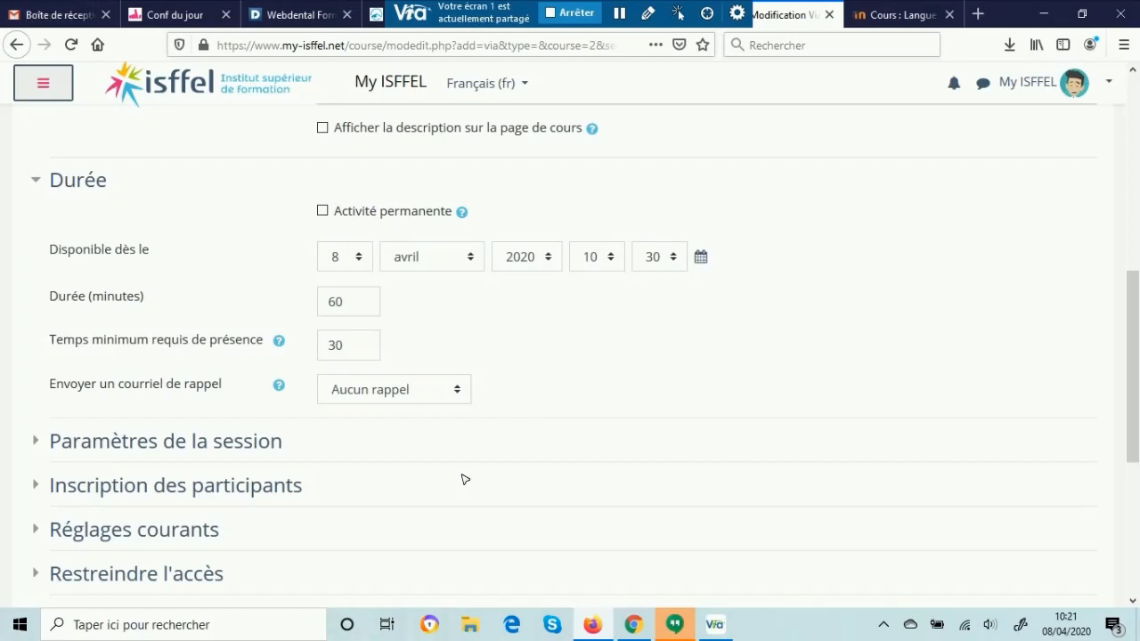
Step: Expand the Paramètres de la session settings and review the activity type, multimedia quality, recording and waiting room options
scroll(392, 456, down, 3)
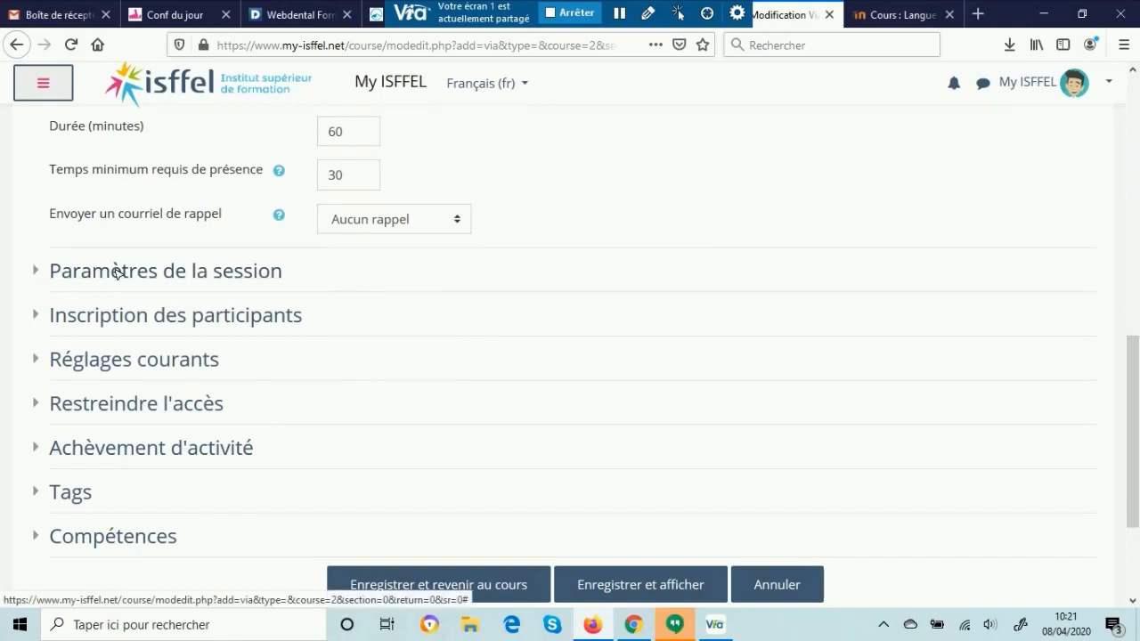
click(34, 272)
scroll(35, 274, down, 3)
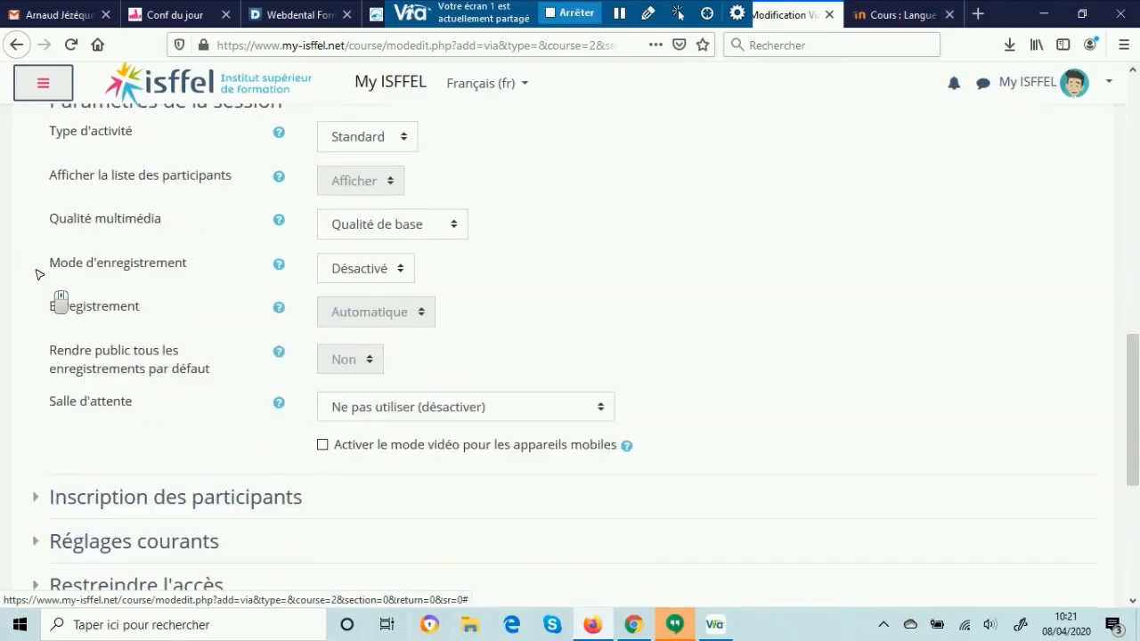
scroll(37, 273, up, 2)
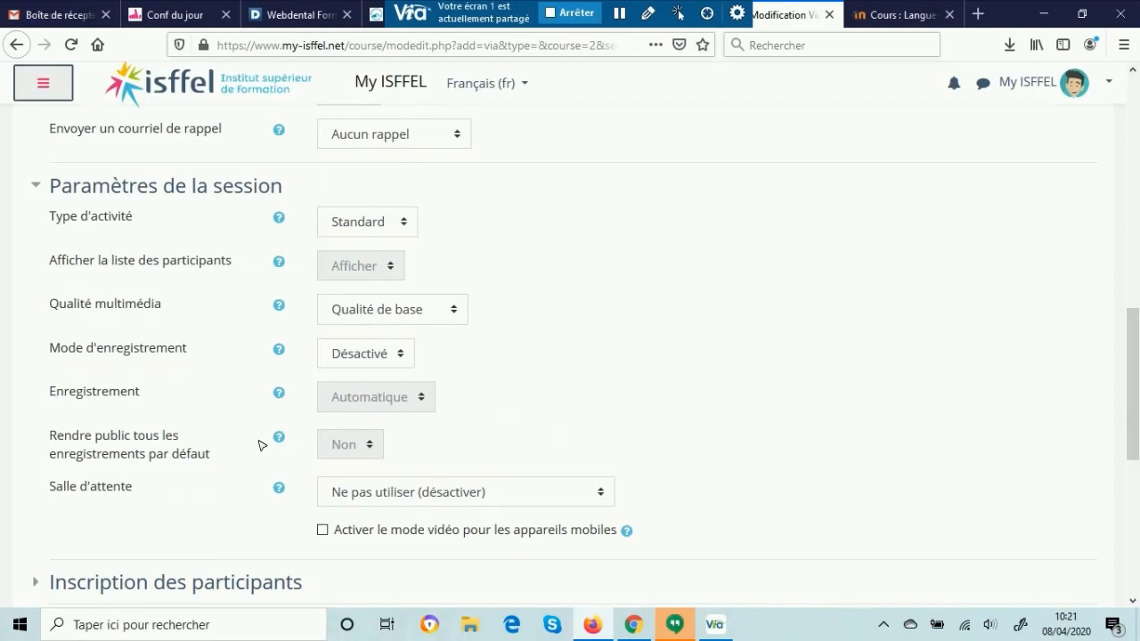
Step: Expand Inscription des participants and view the available enrolment types, keeping Inscription automatique
scroll(622, 435, down, 3)
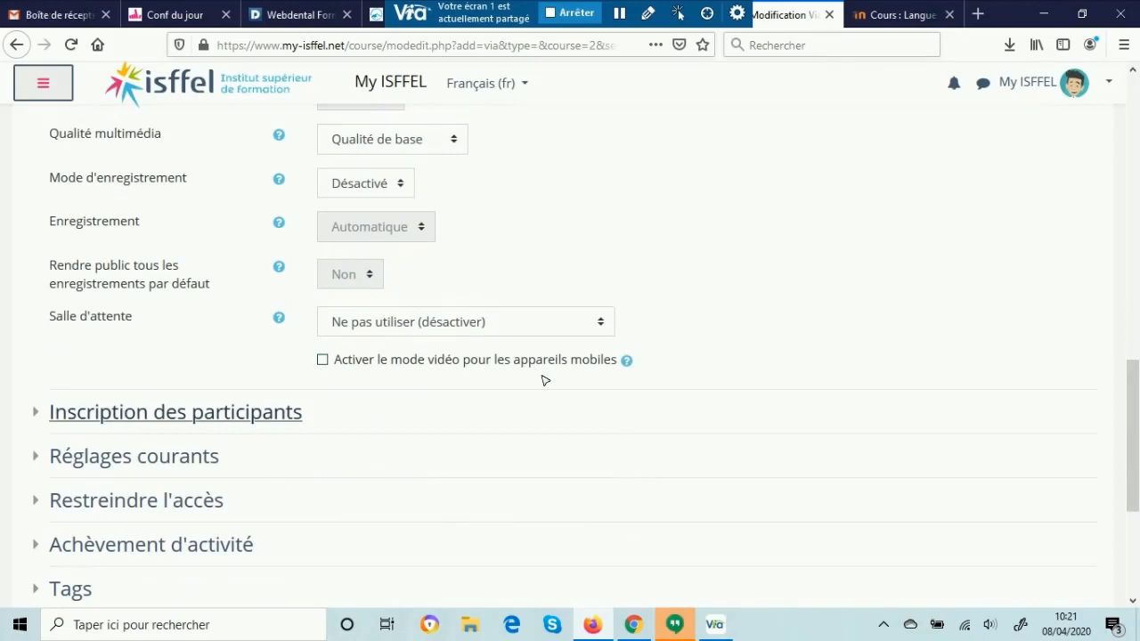
click(39, 413)
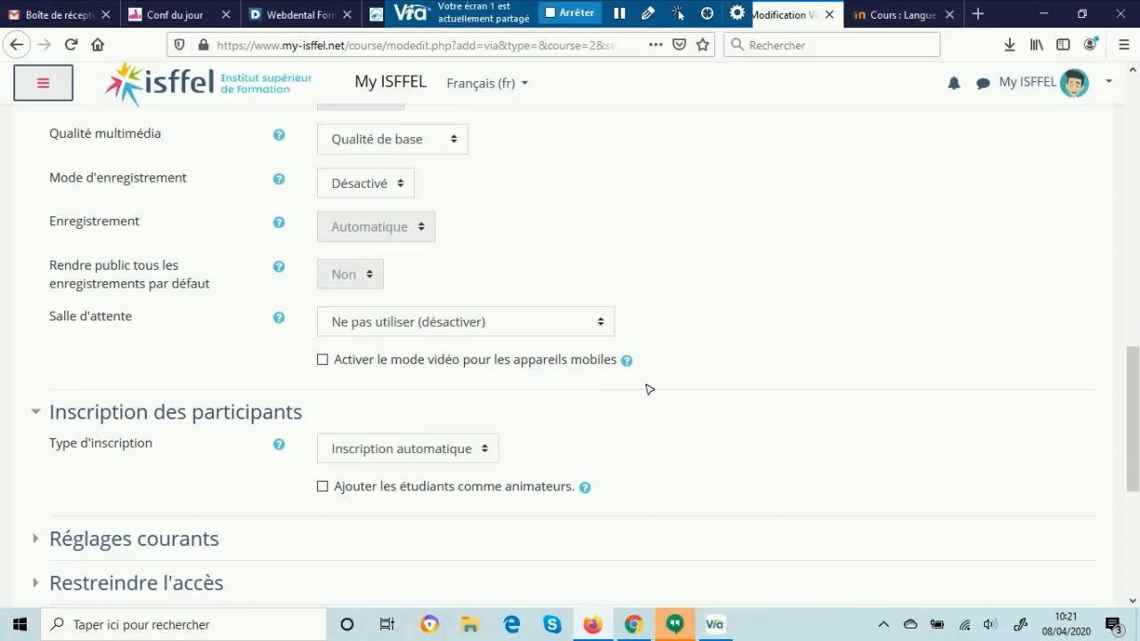
scroll(756, 365, down, 3)
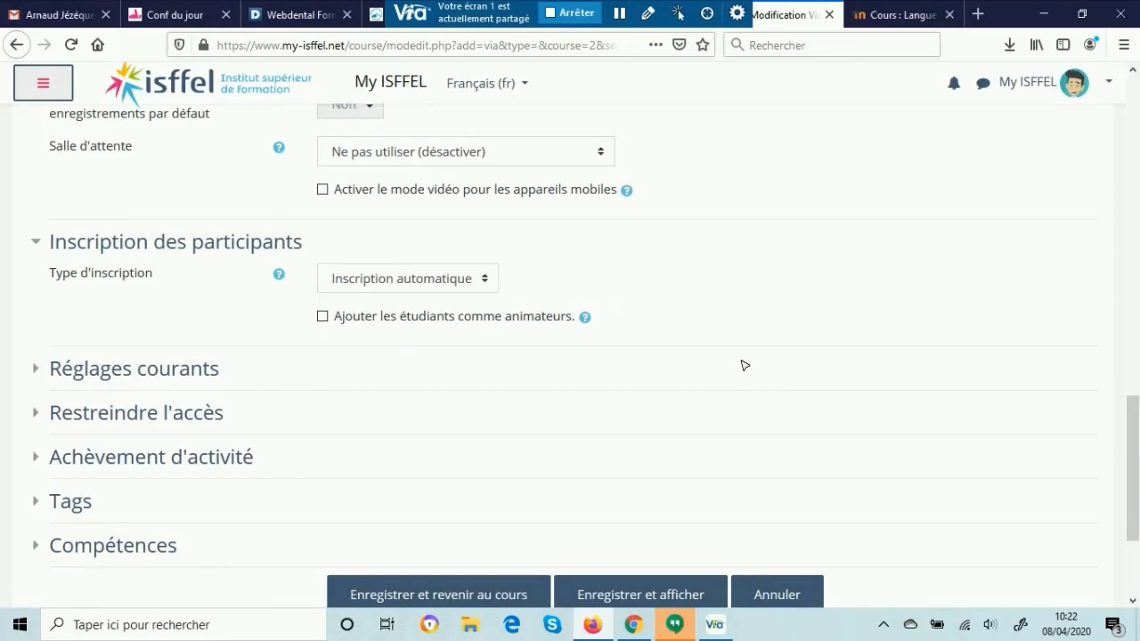
click(430, 281)
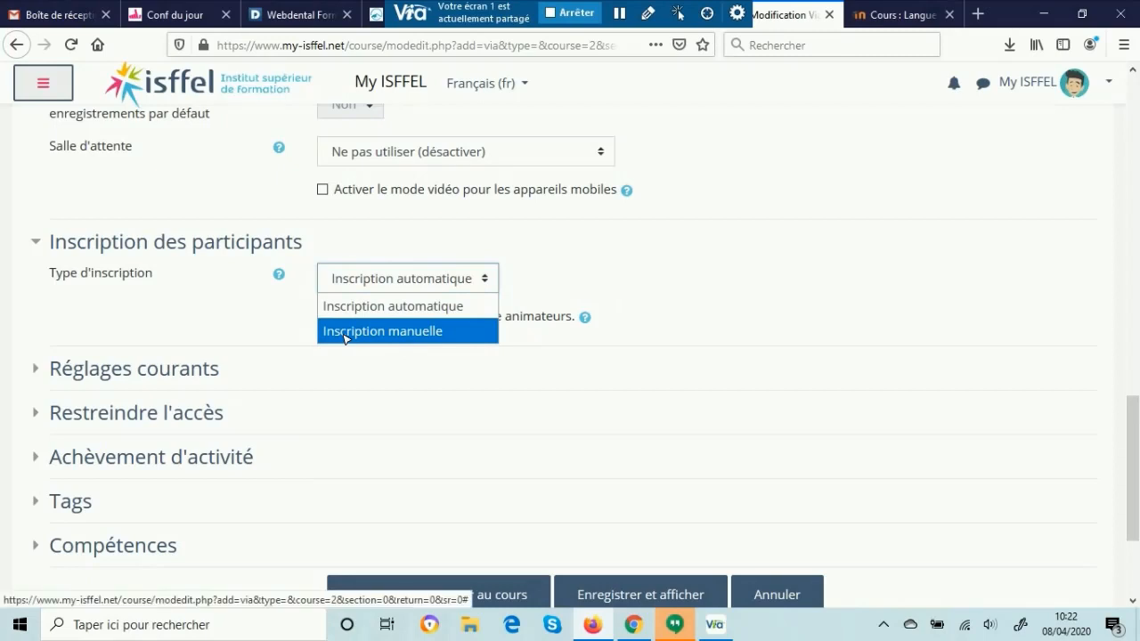
click(288, 308)
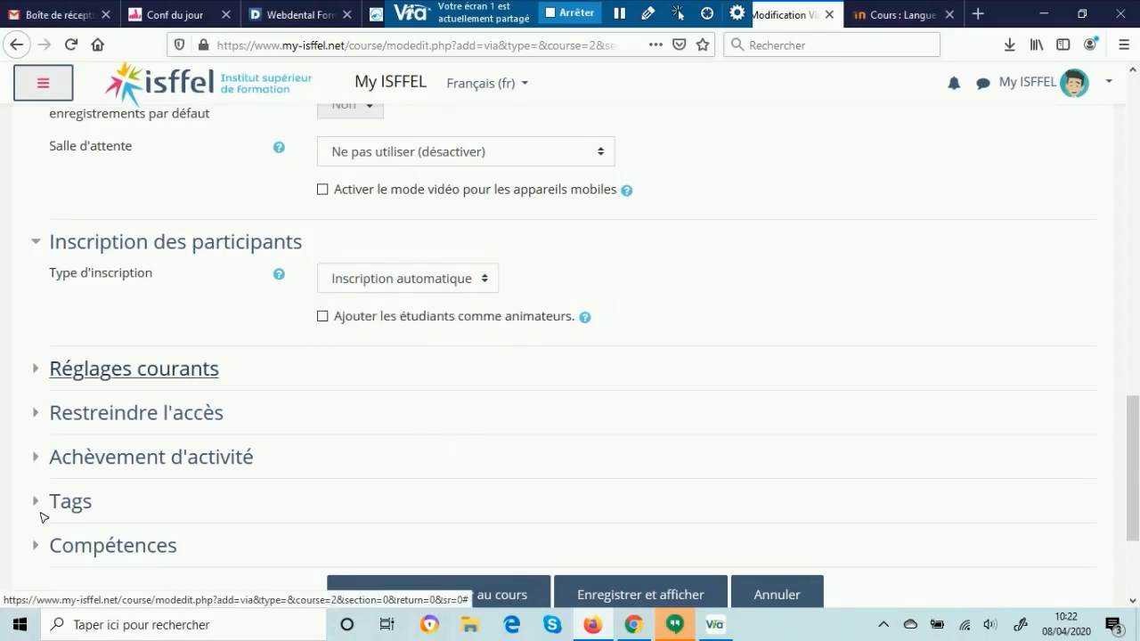
Step: Switch to the already open Langue vivante course and turn its editing mode off
scroll(138, 381, down, 2)
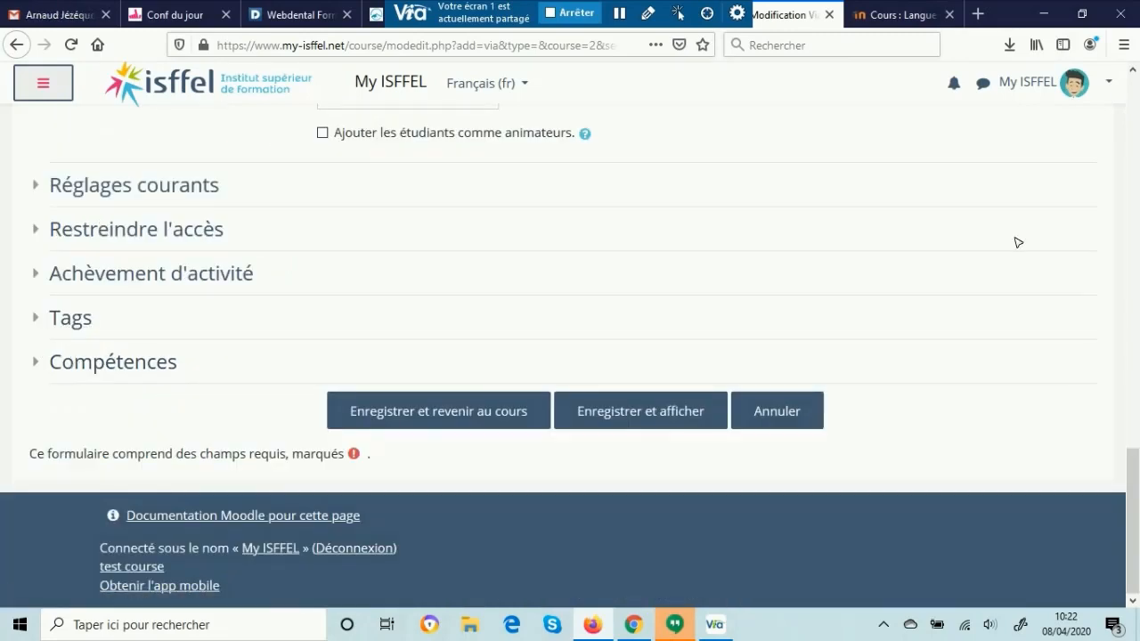
scroll(738, 155, up, 6)
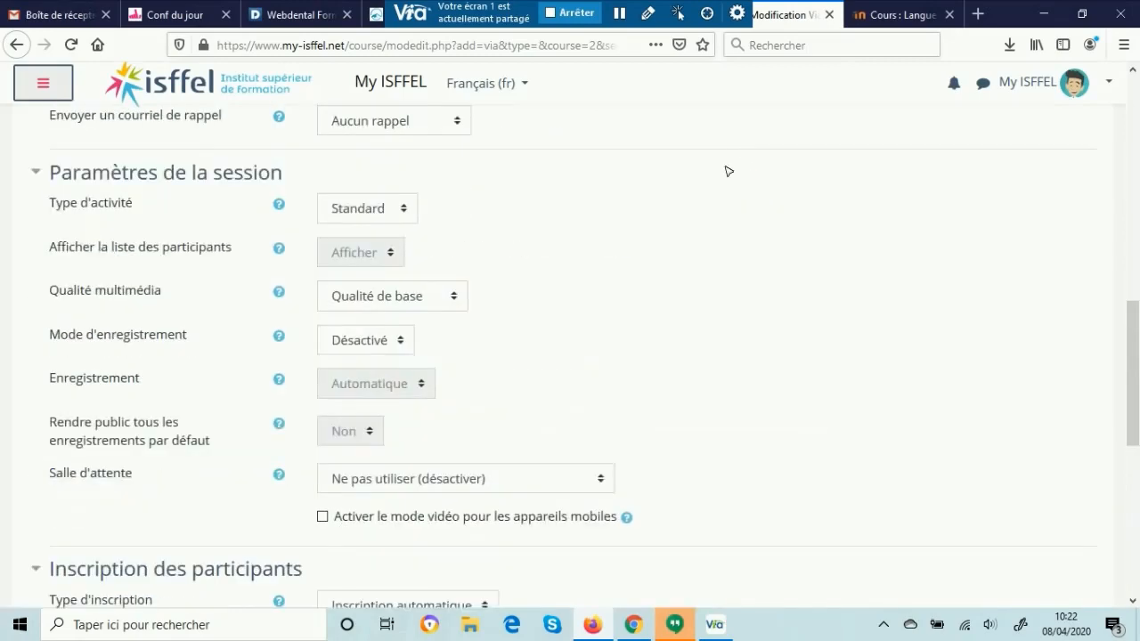
middle_click(752, 205)
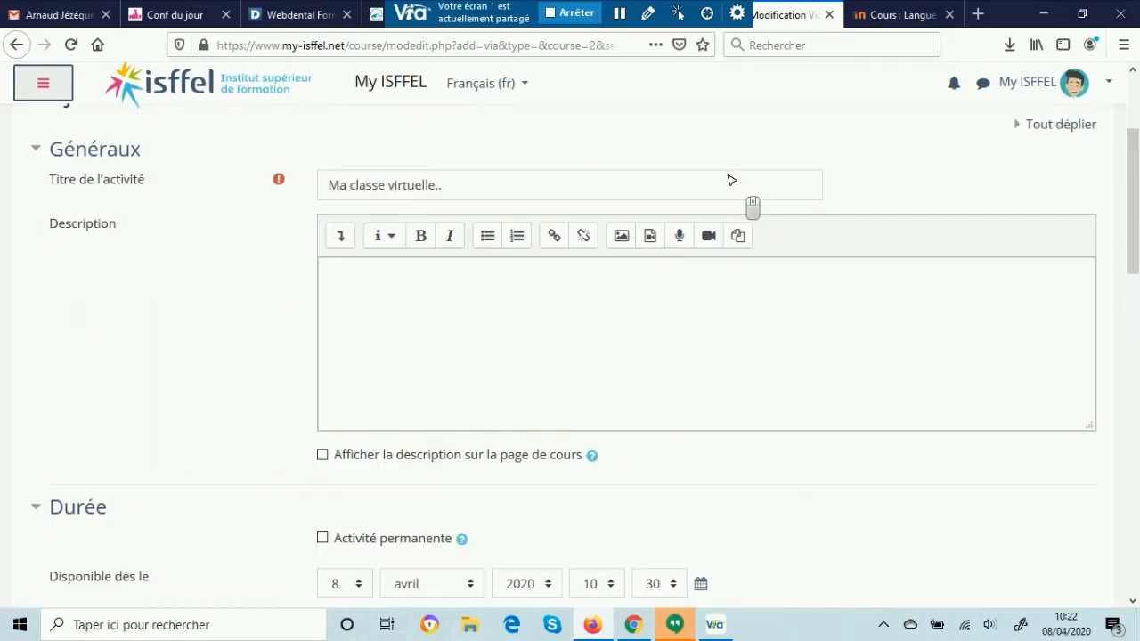
click(891, 15)
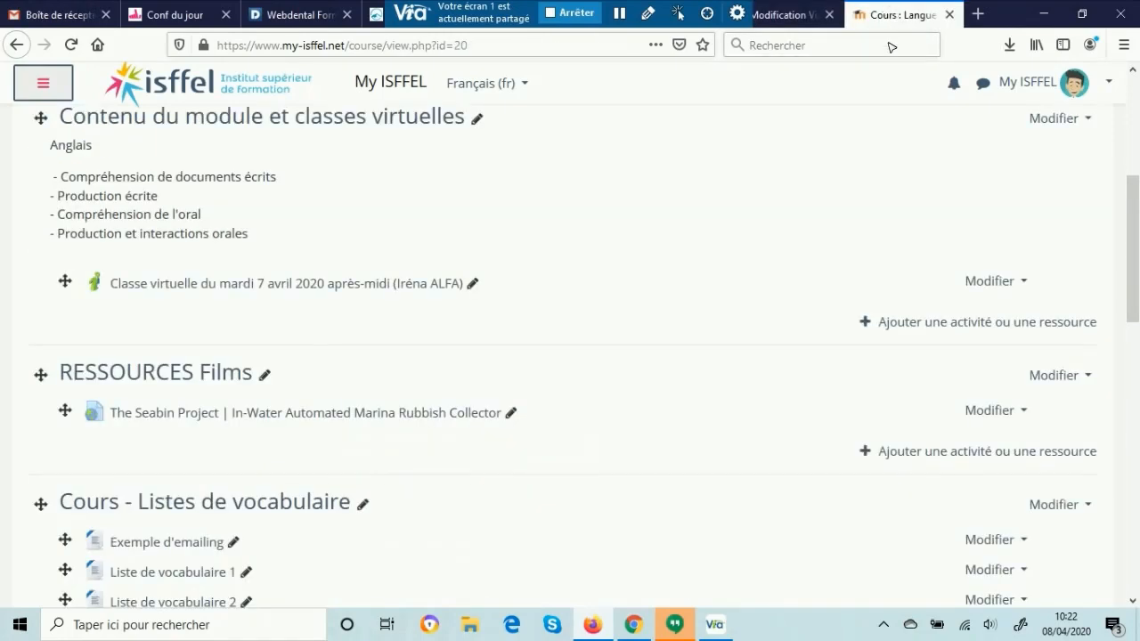
click(1082, 118)
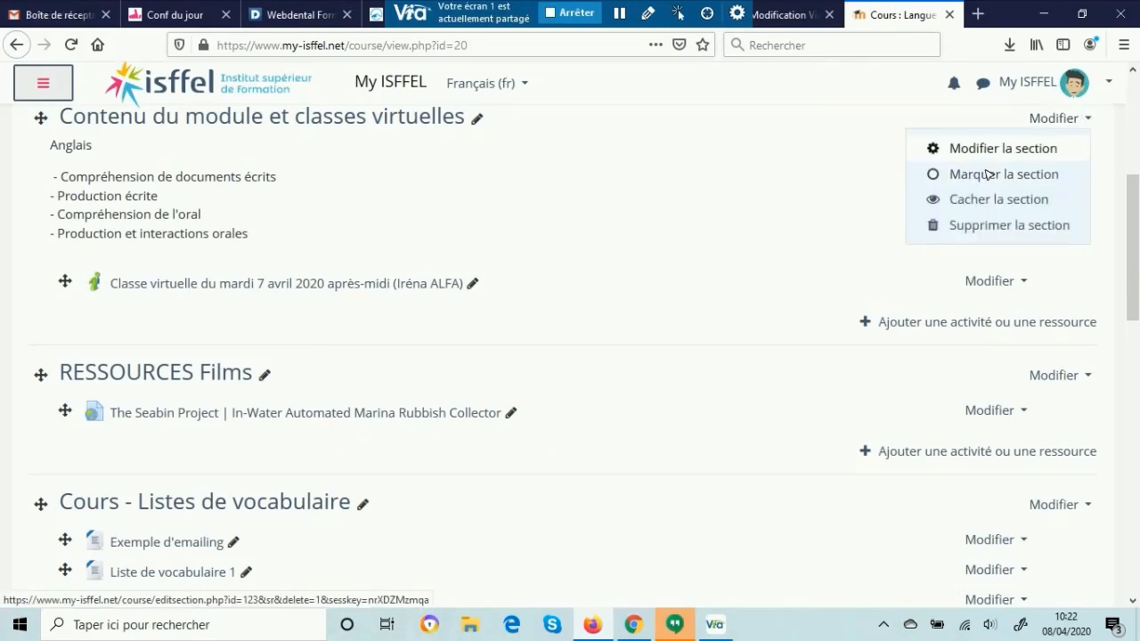
scroll(781, 201, up, 4)
click(1073, 157)
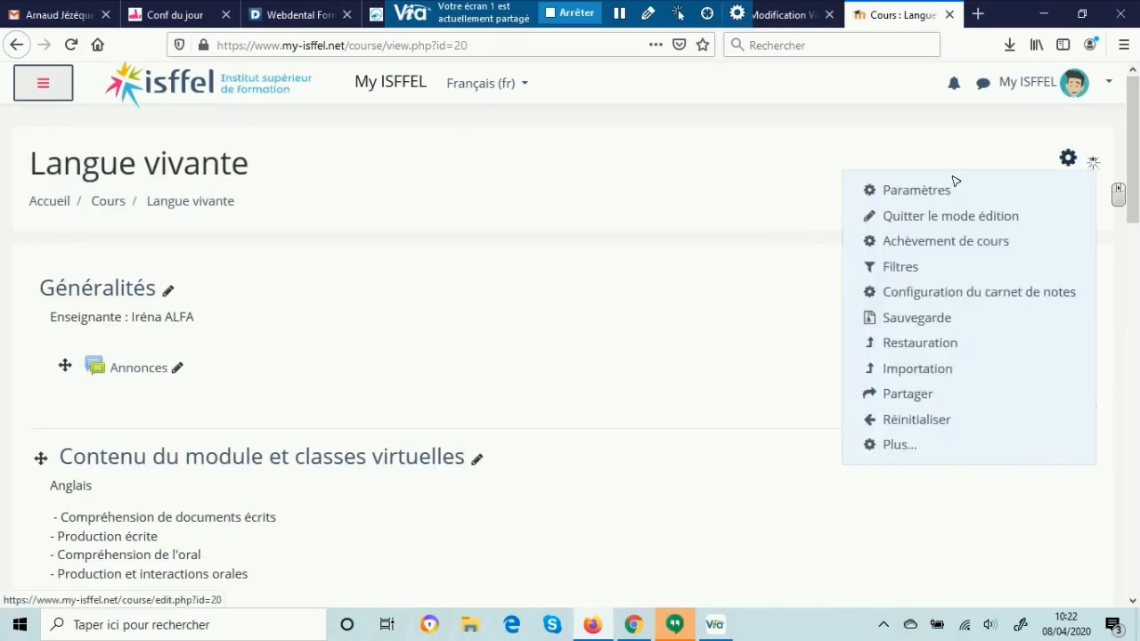
click(941, 216)
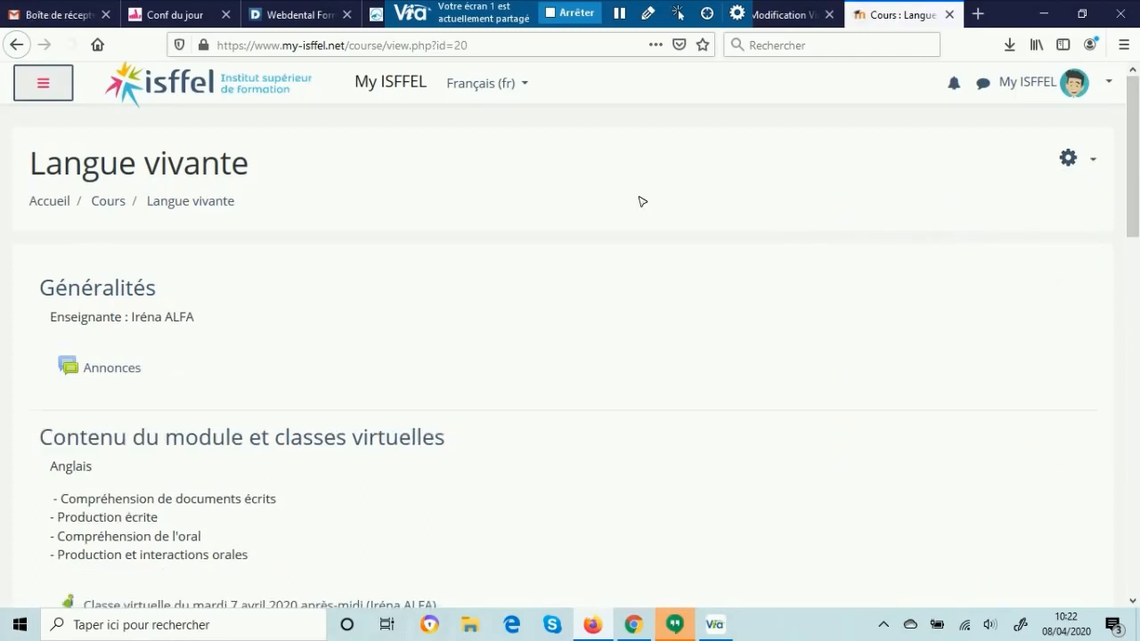
Step: Open the virtual class of mardi 7 avril 2020 après-midi and review its session details and downloadable content
scroll(641, 200, down, 4)
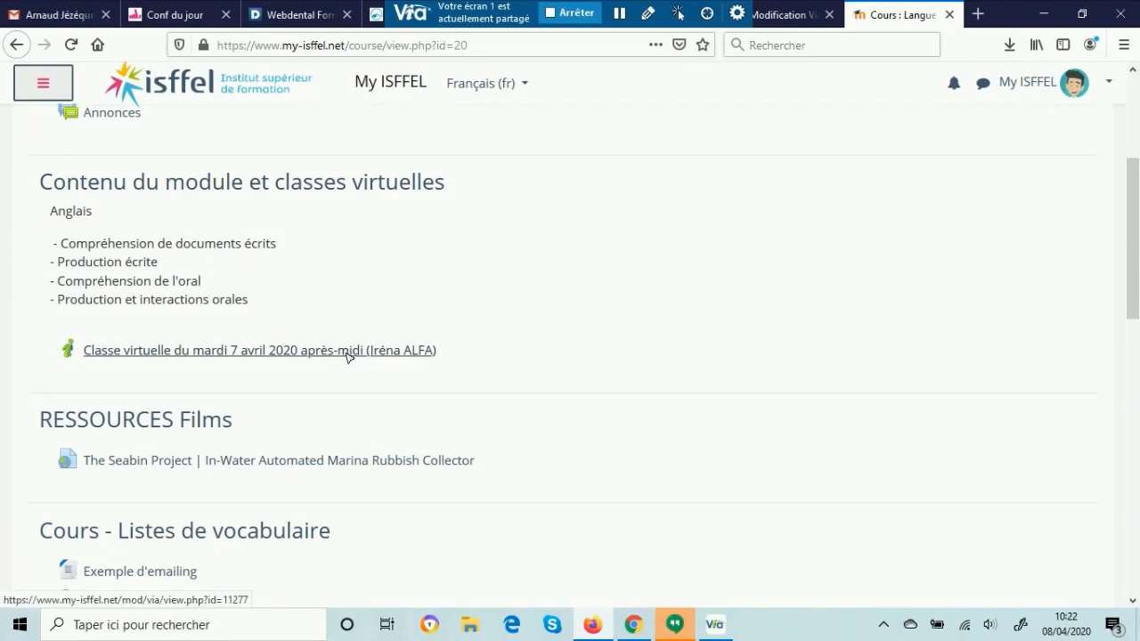
click(310, 349)
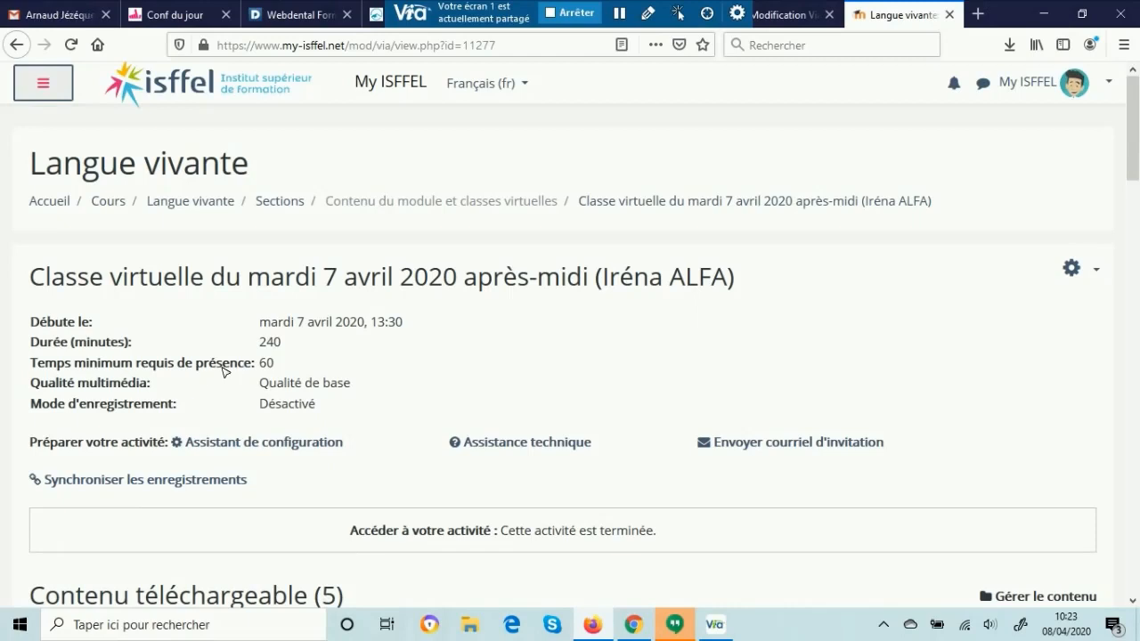
scroll(222, 372, down, 3)
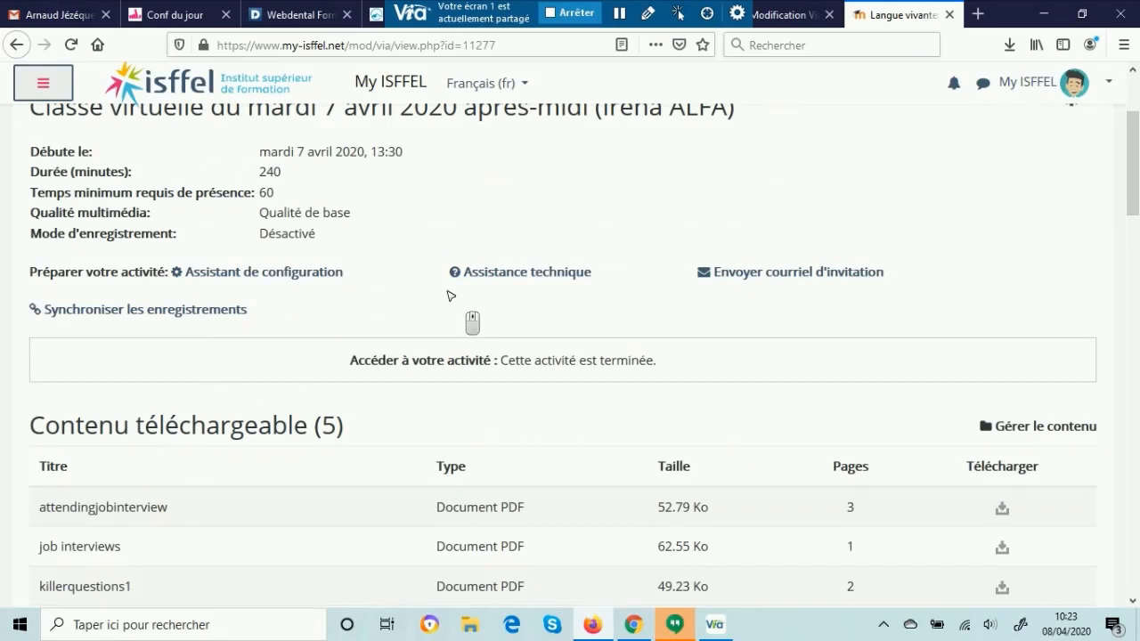
scroll(450, 295, down, 3)
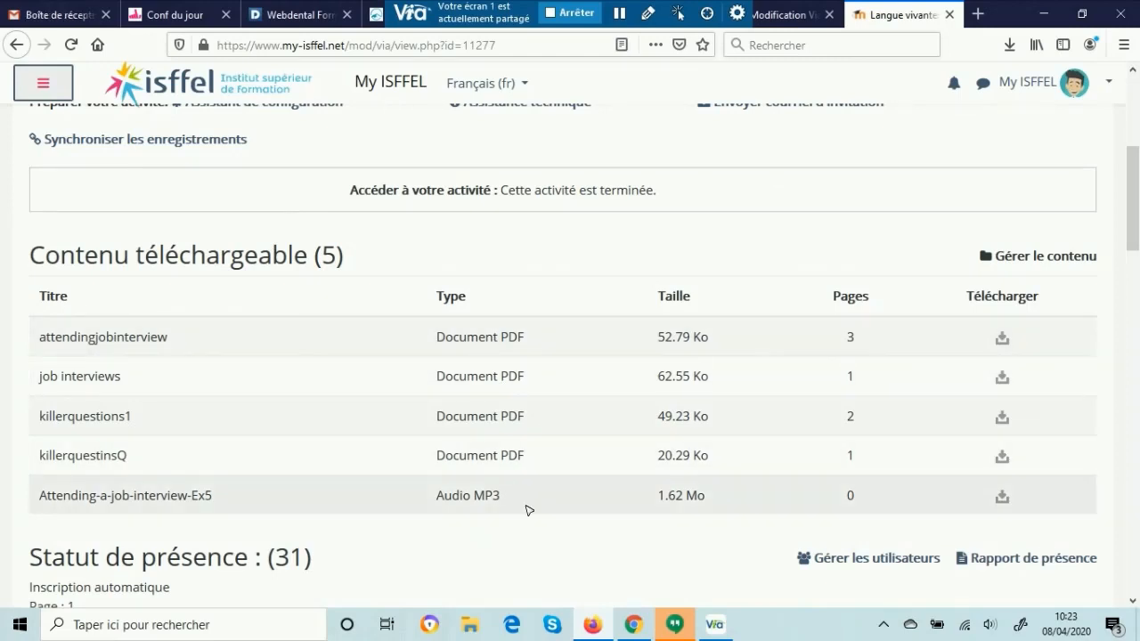
Step: Examine the Statut de présence list, comparing the live attendance times of the animateurs and participants
scroll(587, 463, down, 3)
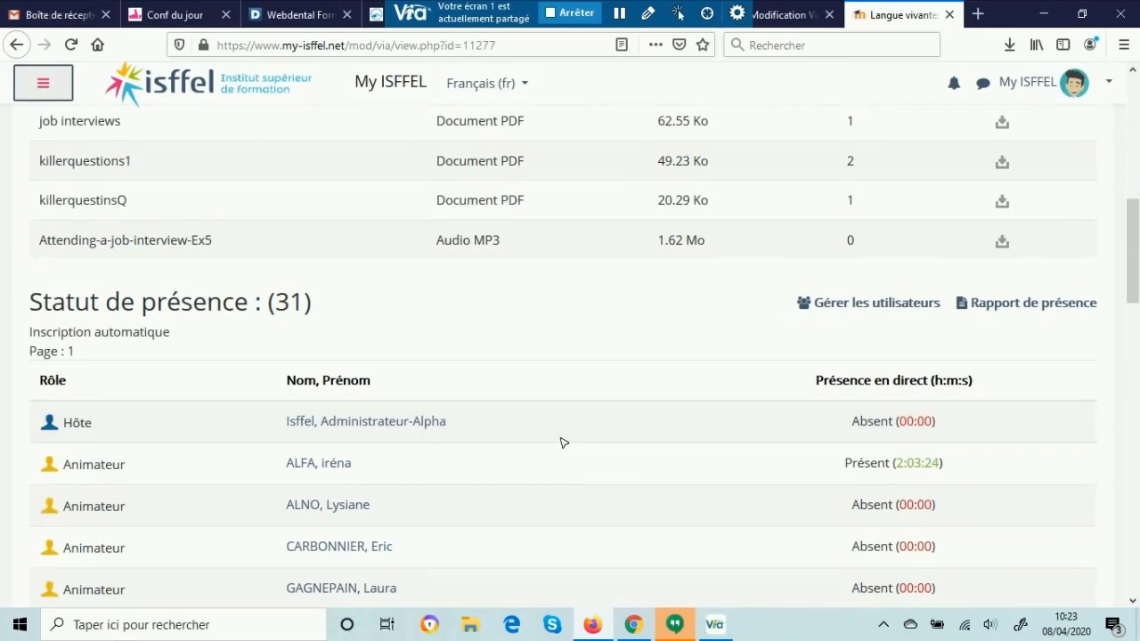
scroll(579, 387, down, 1)
scroll(579, 384, down, 2)
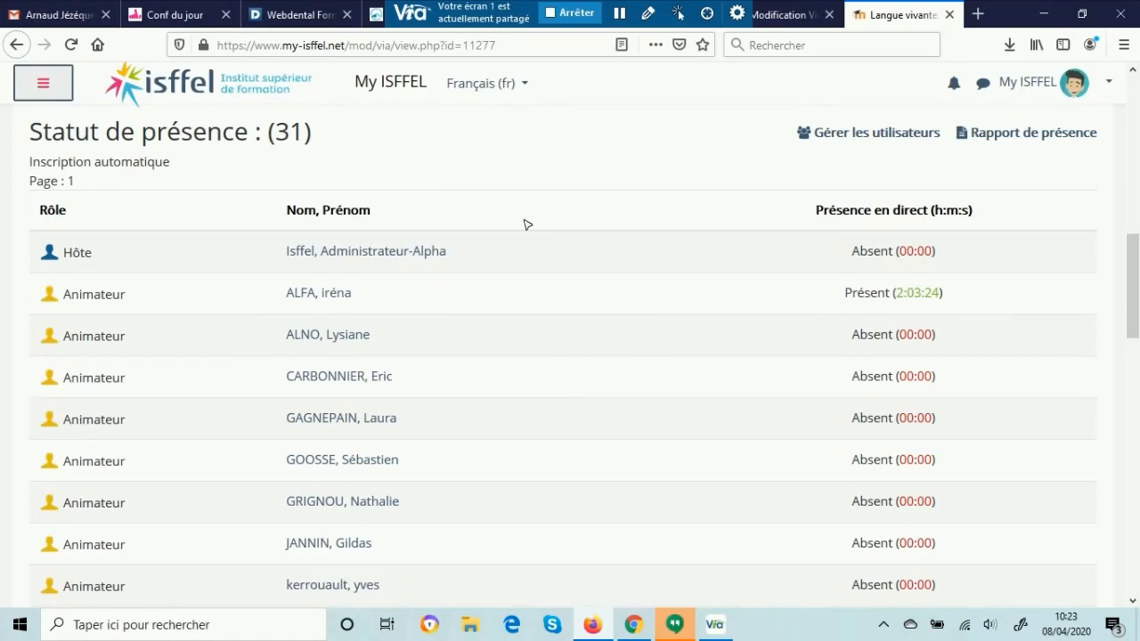
scroll(666, 221, down, 8)
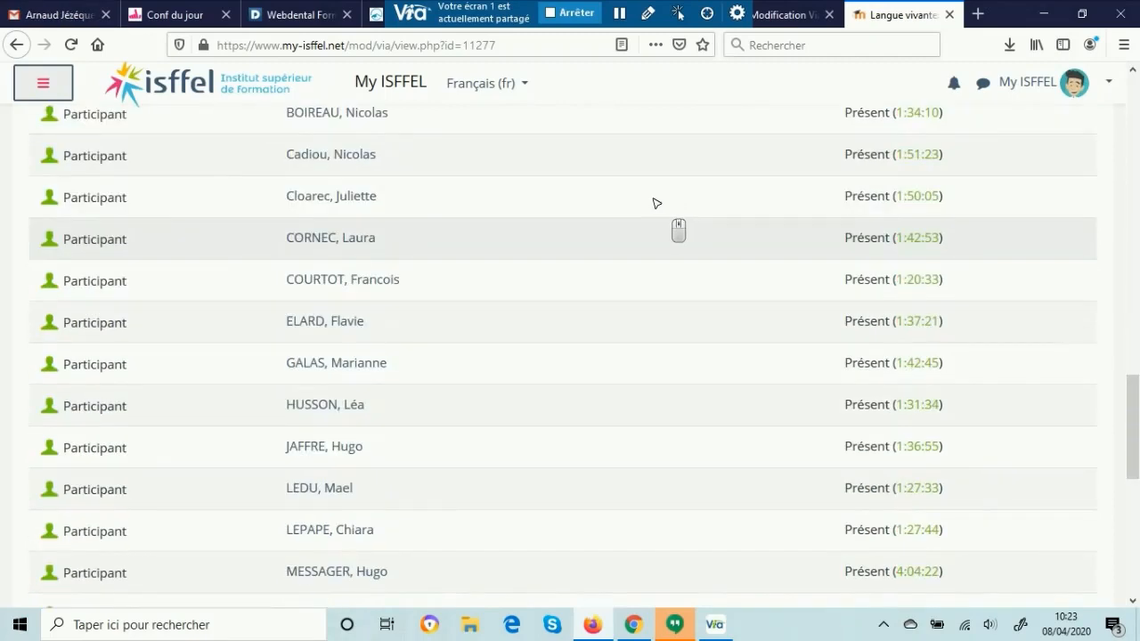
scroll(634, 221, down, 4)
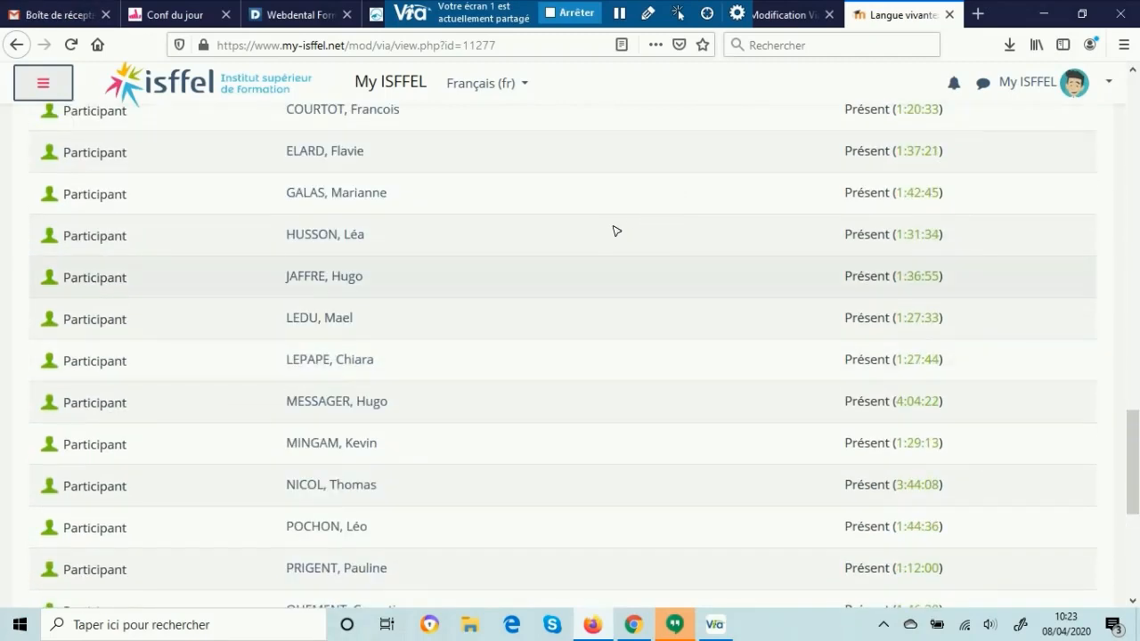
scroll(606, 374, down, 1)
scroll(605, 374, down, 3)
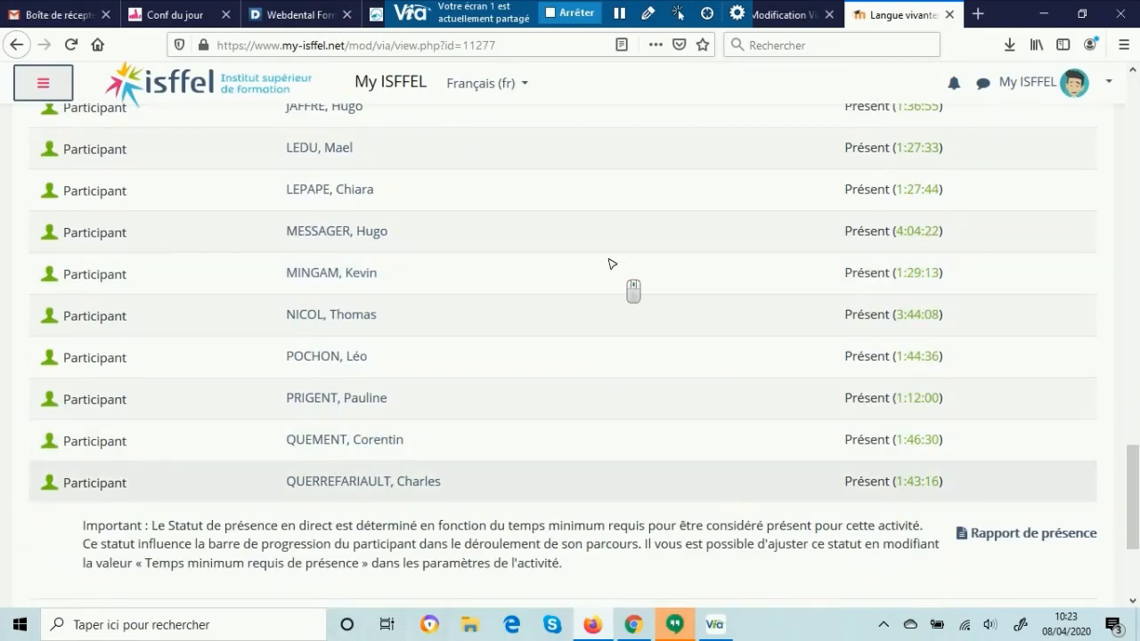
scroll(609, 264, up, 5)
scroll(608, 264, up, 3)
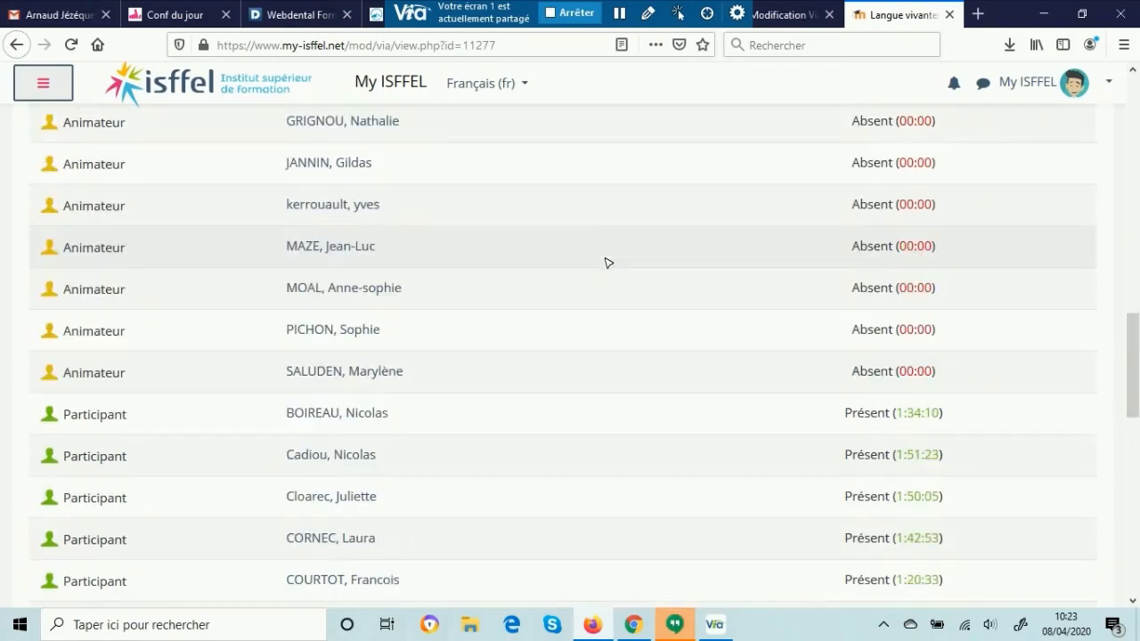
scroll(560, 250, down, 3)
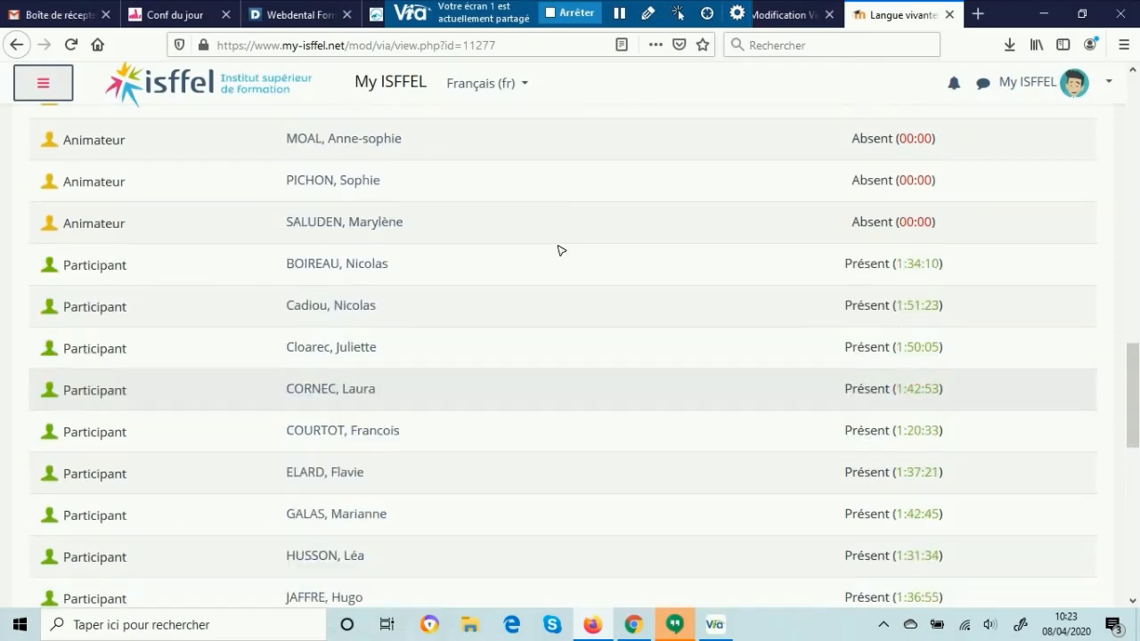
scroll(560, 251, down, 3)
scroll(613, 400, down, 3)
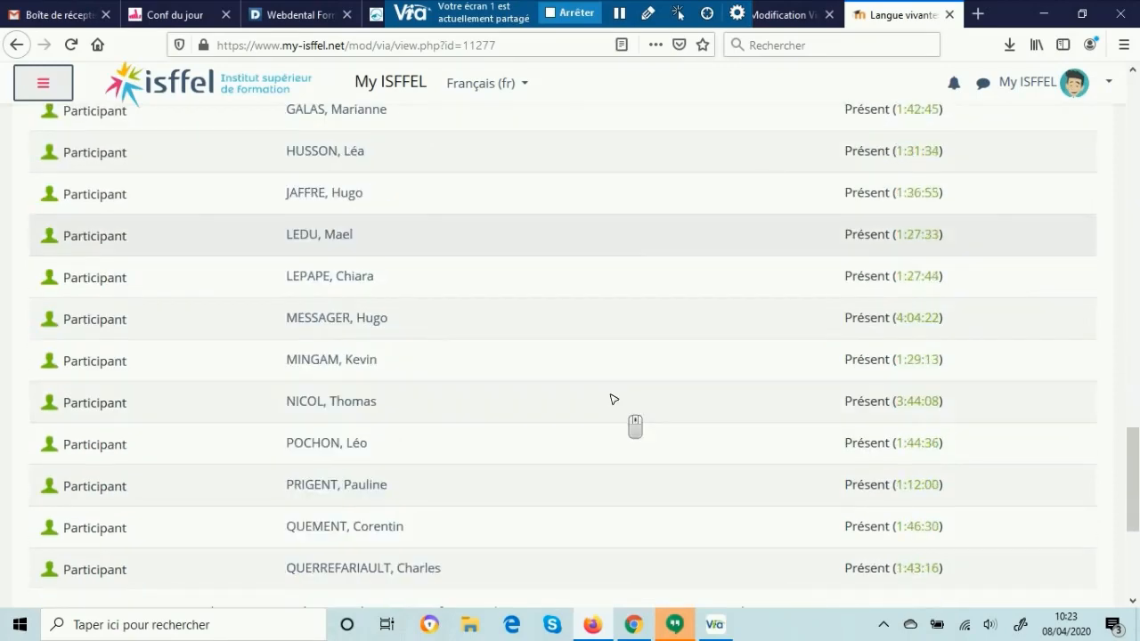
scroll(613, 397, down, 3)
scroll(612, 392, down, 2)
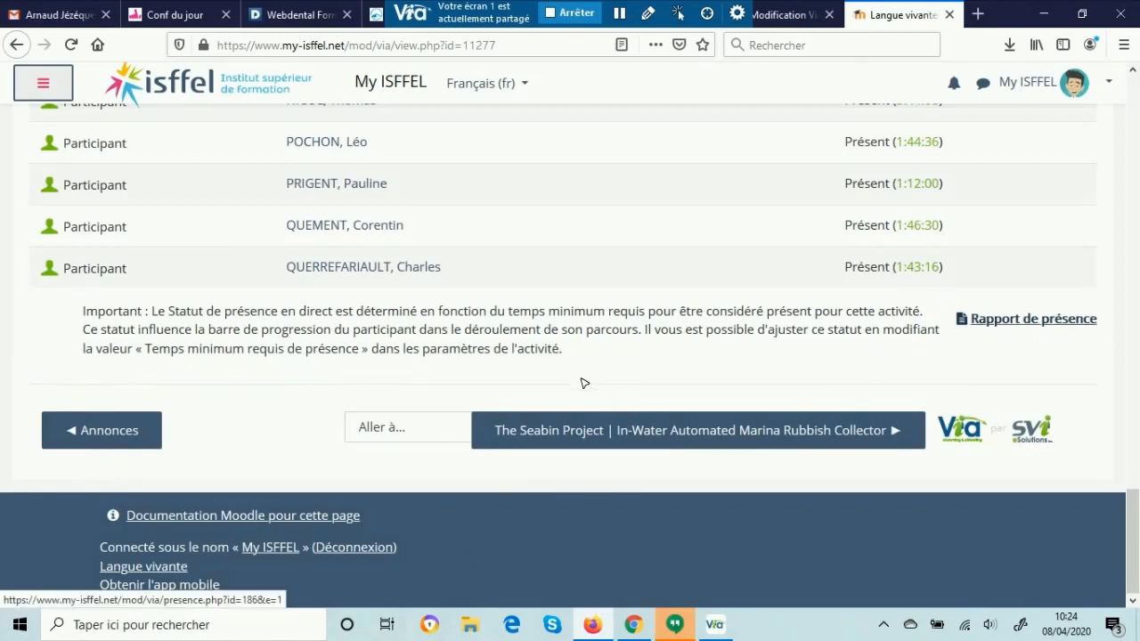
Step: Open the virtual class's Rapport de présence, read through it and return to the activity page
click(1003, 324)
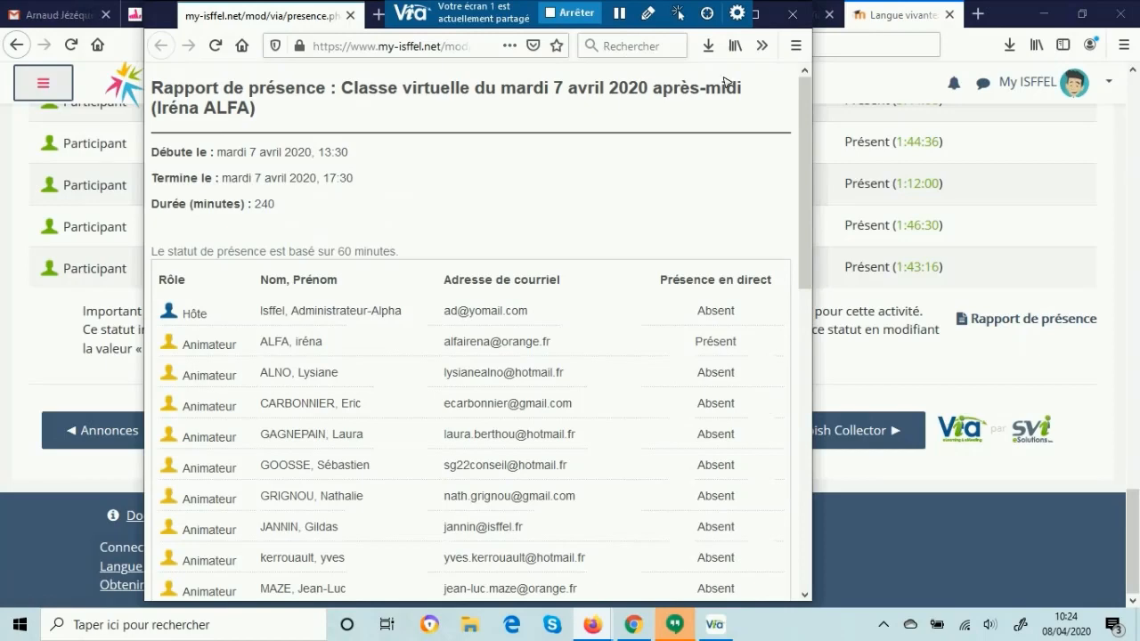
scroll(806, 145, down, 5)
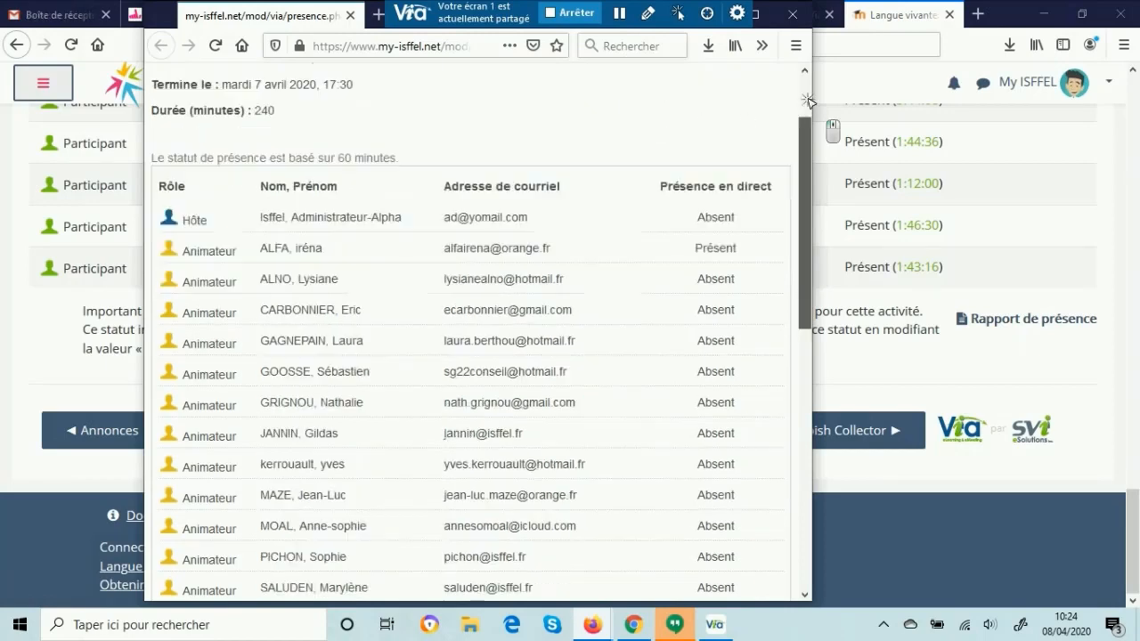
scroll(806, 145, down, 10)
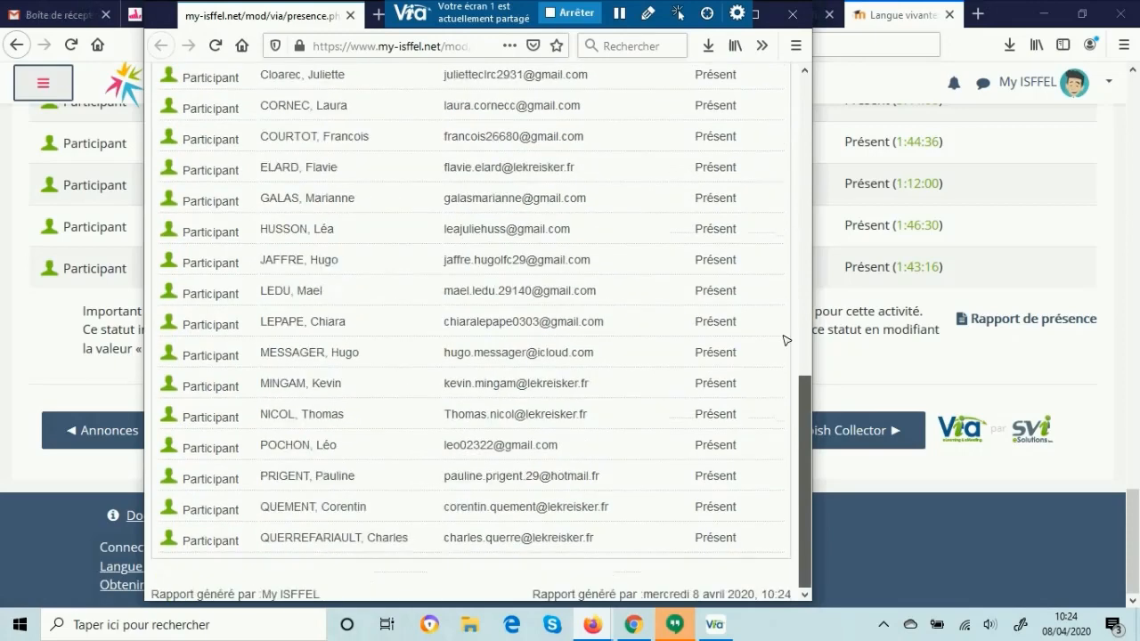
scroll(783, 338, up, 15)
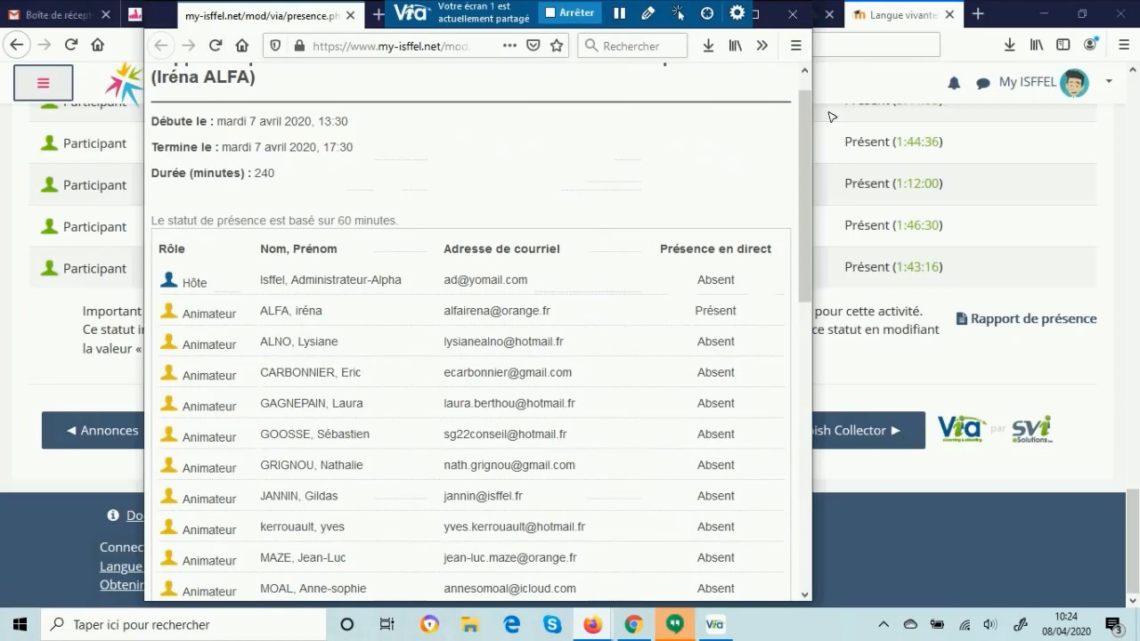
scroll(806, 125, up, 1)
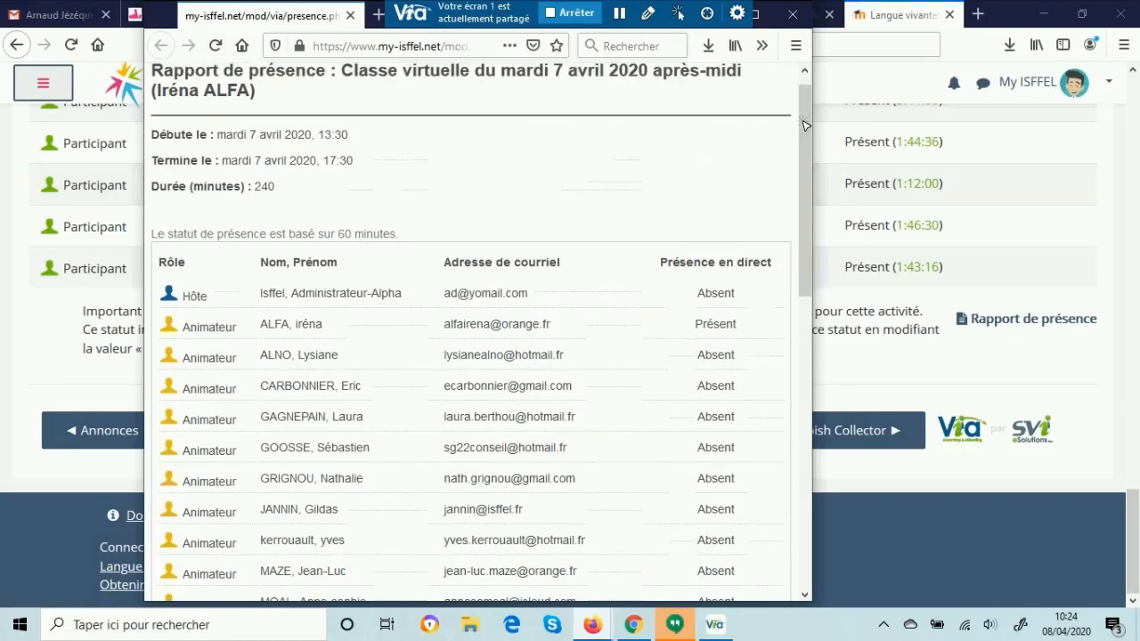
click(935, 185)
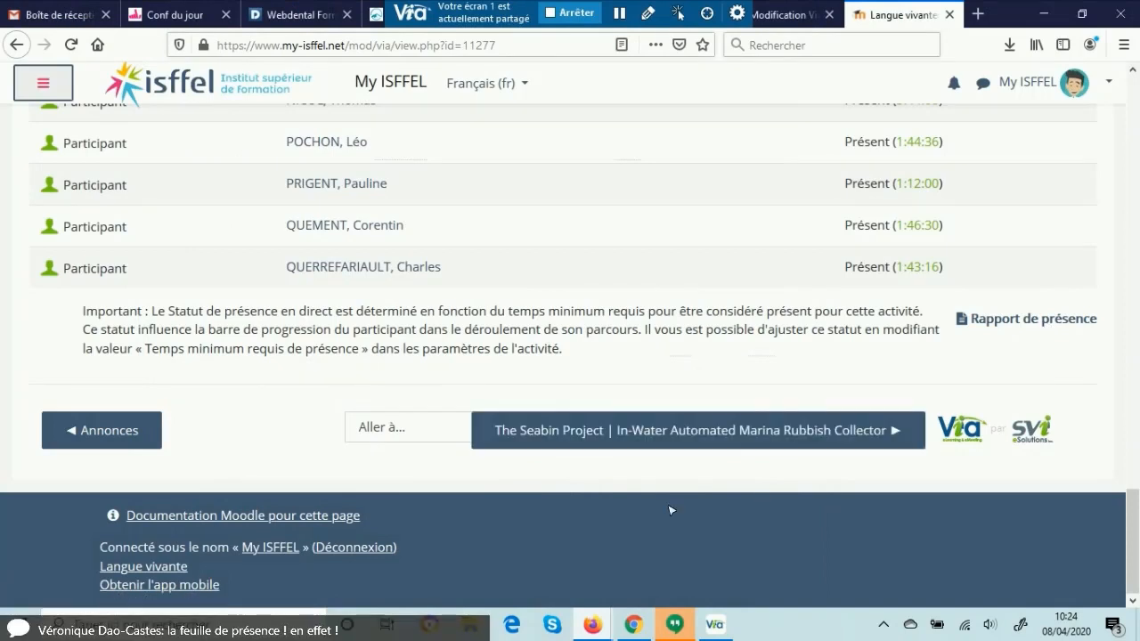
Step: Go back through the attendance list to the Contenu téléchargeable section of the virtual class
scroll(489, 407, up, 2)
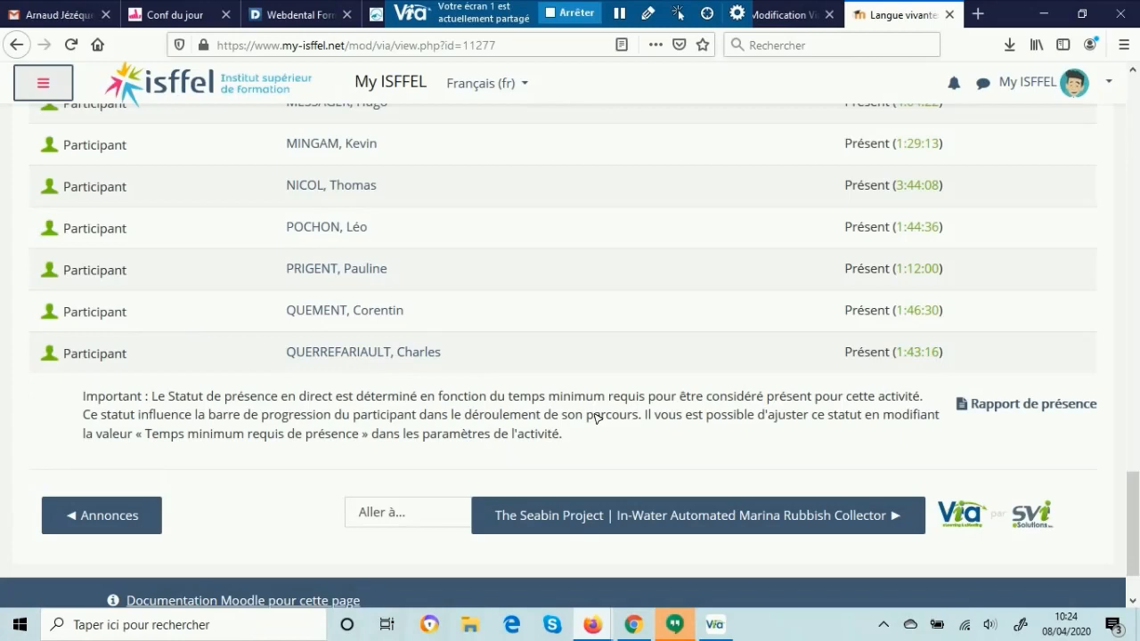
scroll(728, 392, up, 4)
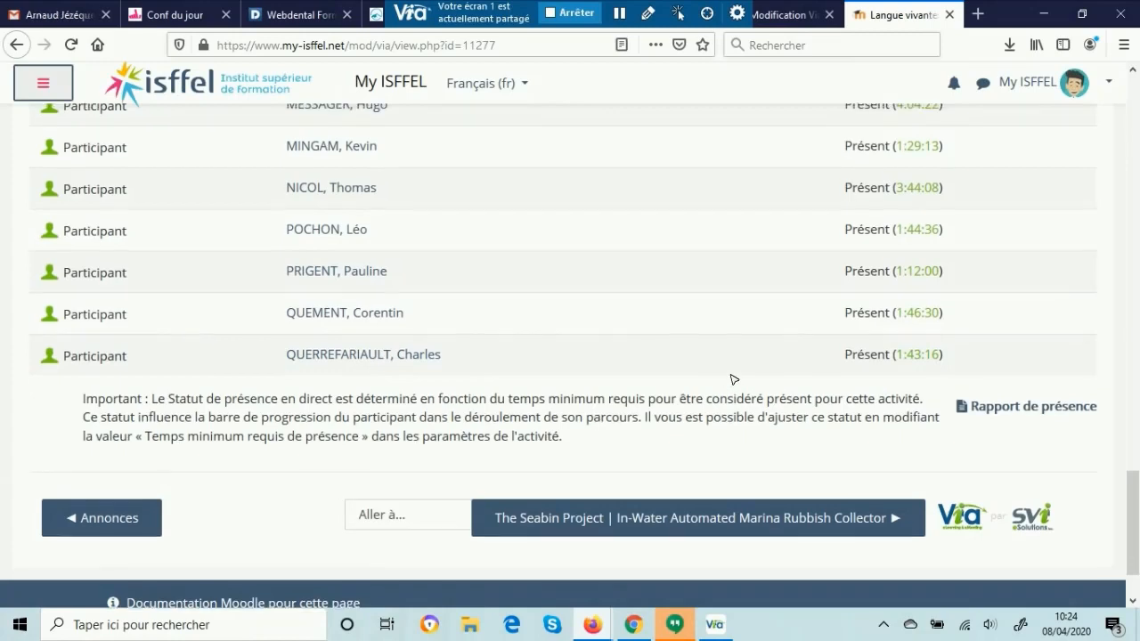
scroll(762, 380, up, 6)
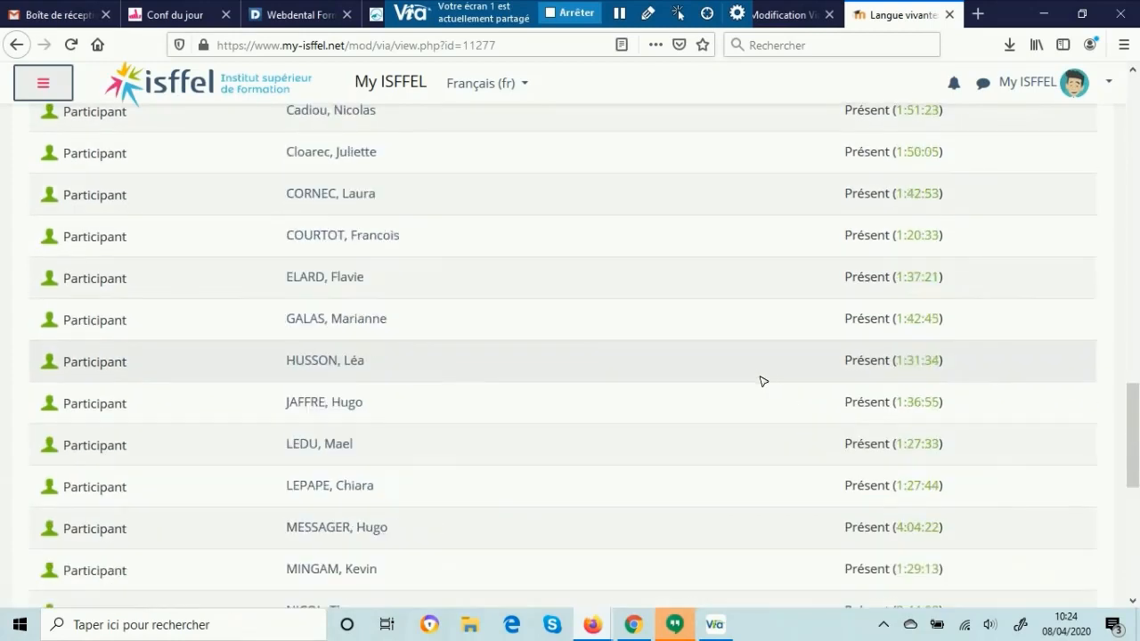
scroll(551, 352, up, 4)
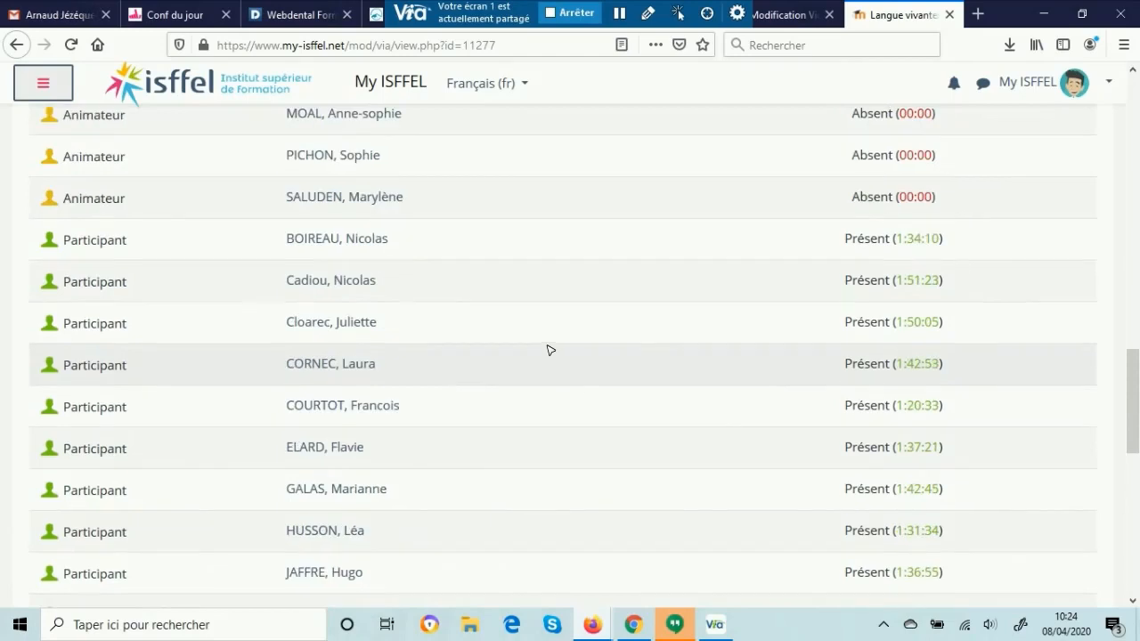
scroll(548, 350, up, 8)
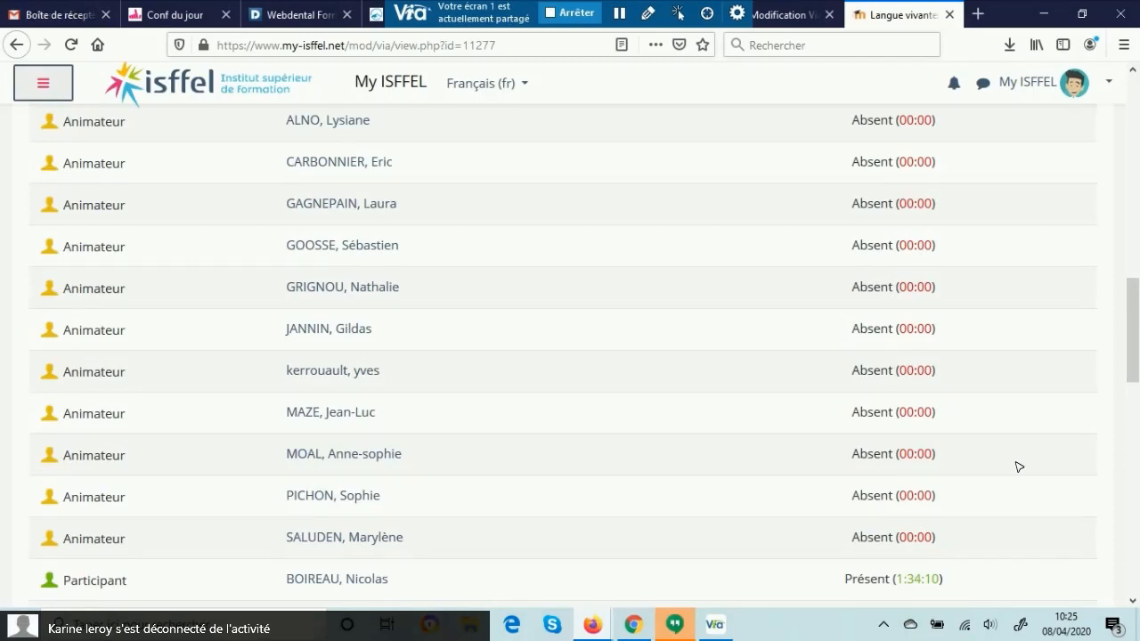
scroll(565, 525, up, 5)
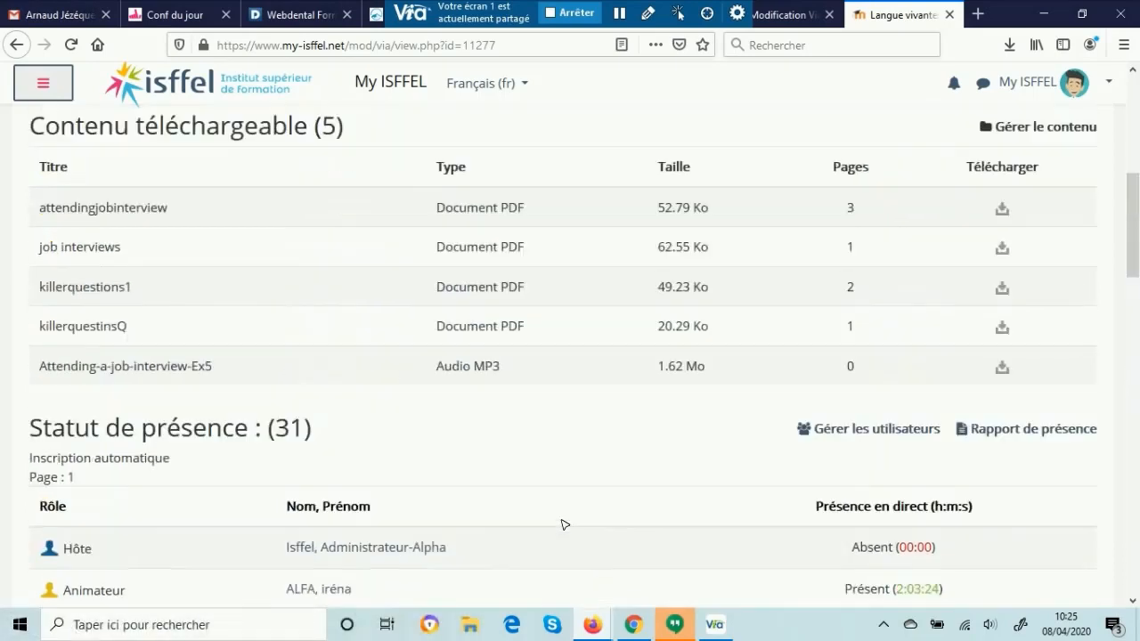